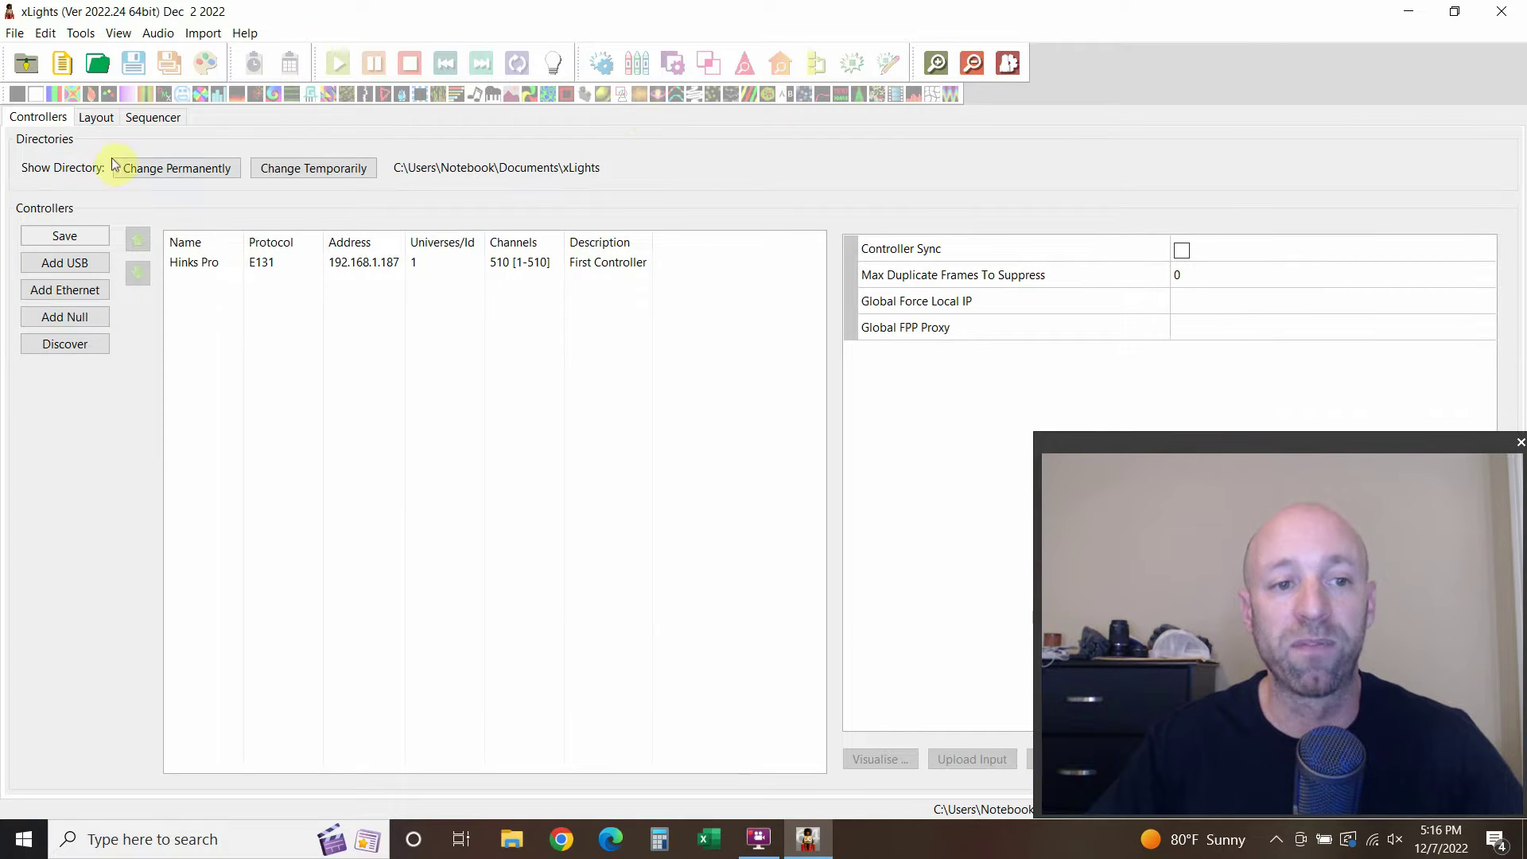
# Step: Review the Hinks Pro controller entry and the house layout, and bring up the sequencer
pyautogui.click(269, 263)
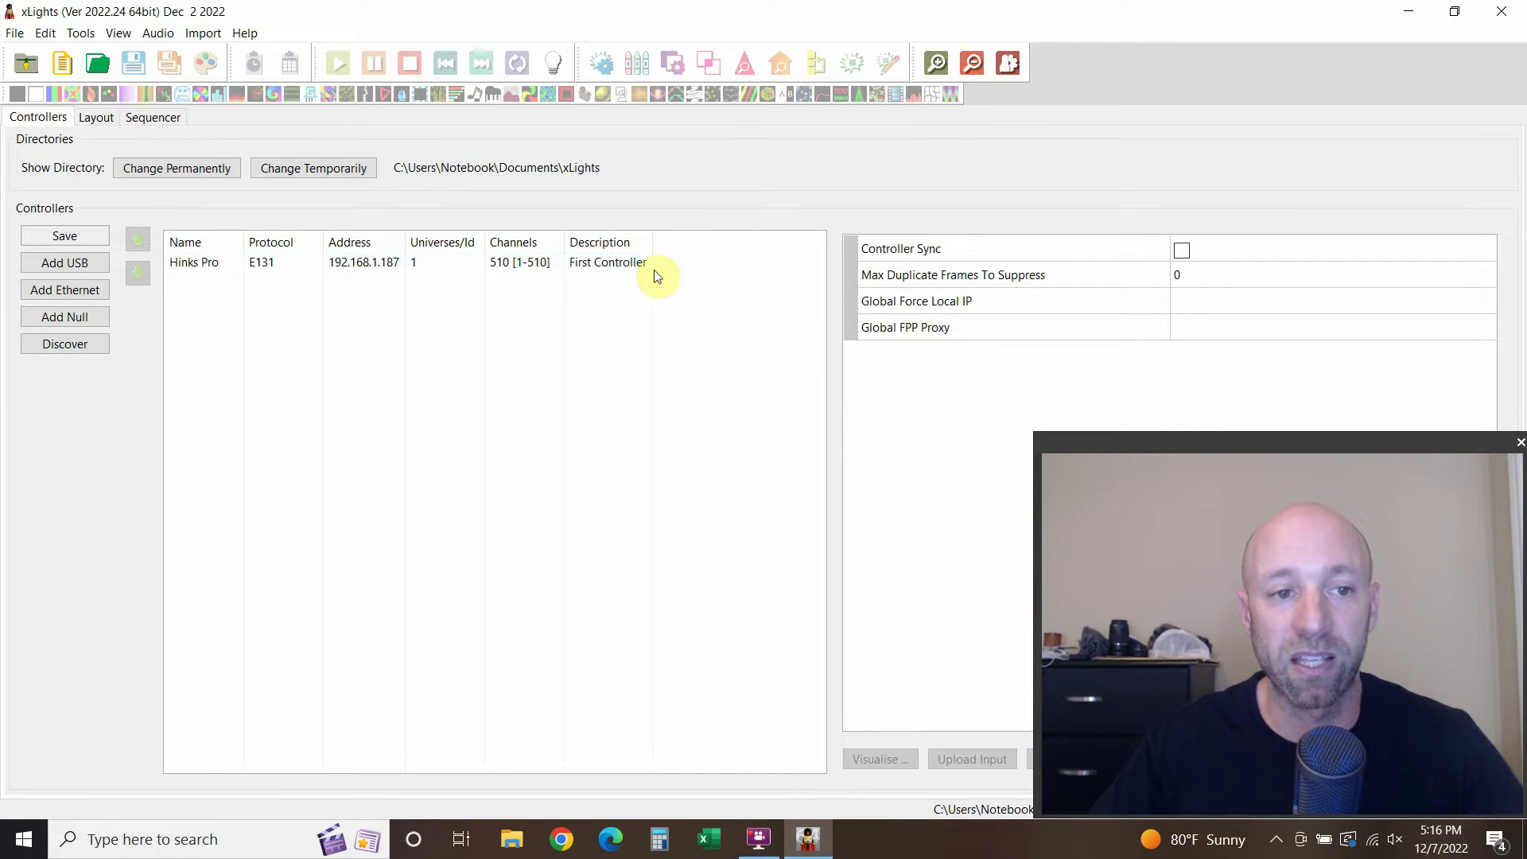
pyautogui.click(98, 119)
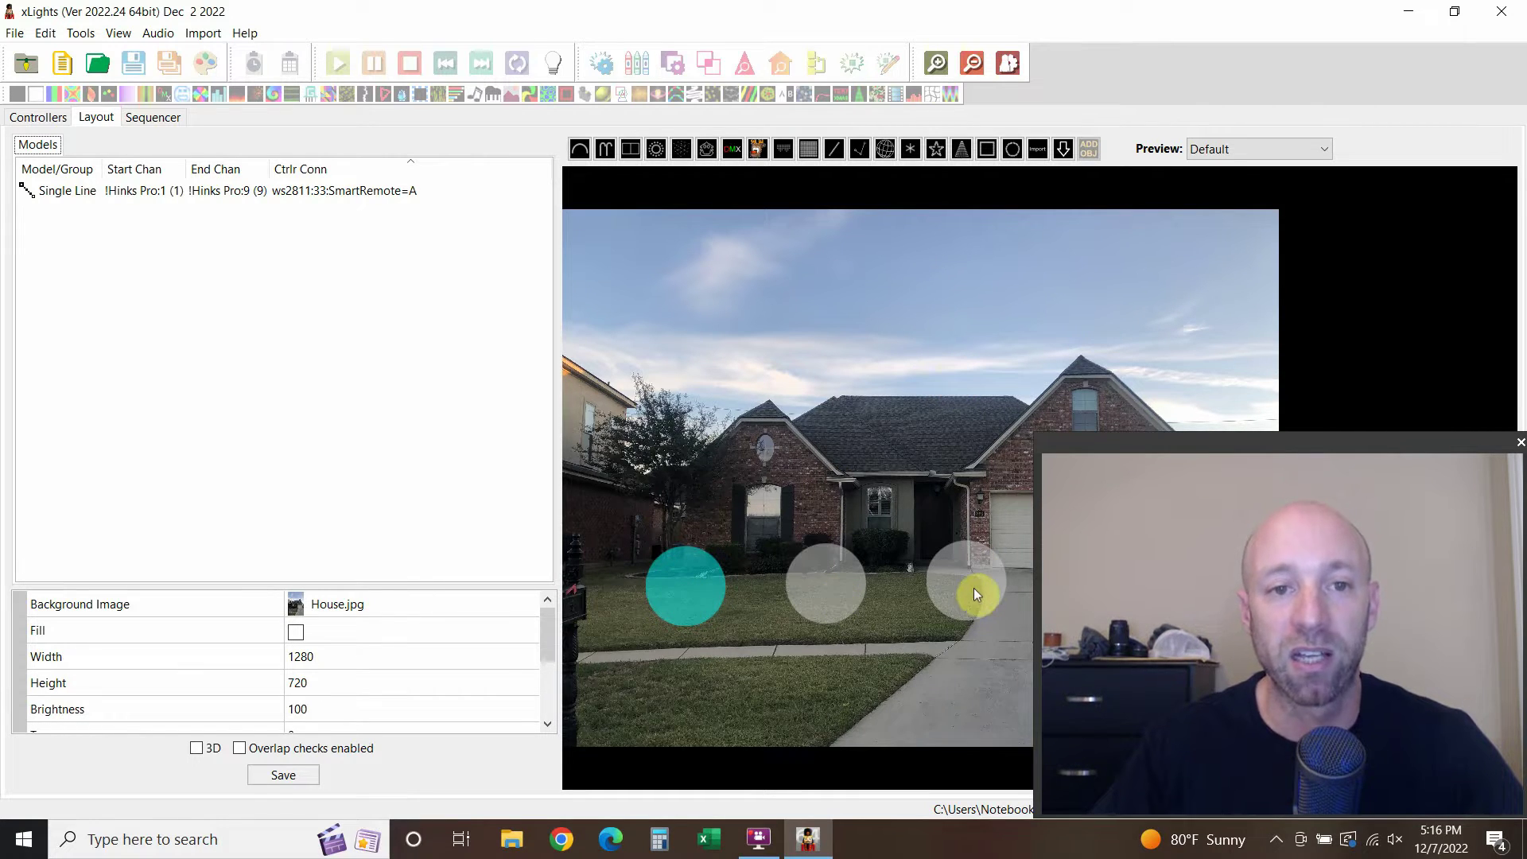
pyautogui.click(155, 121)
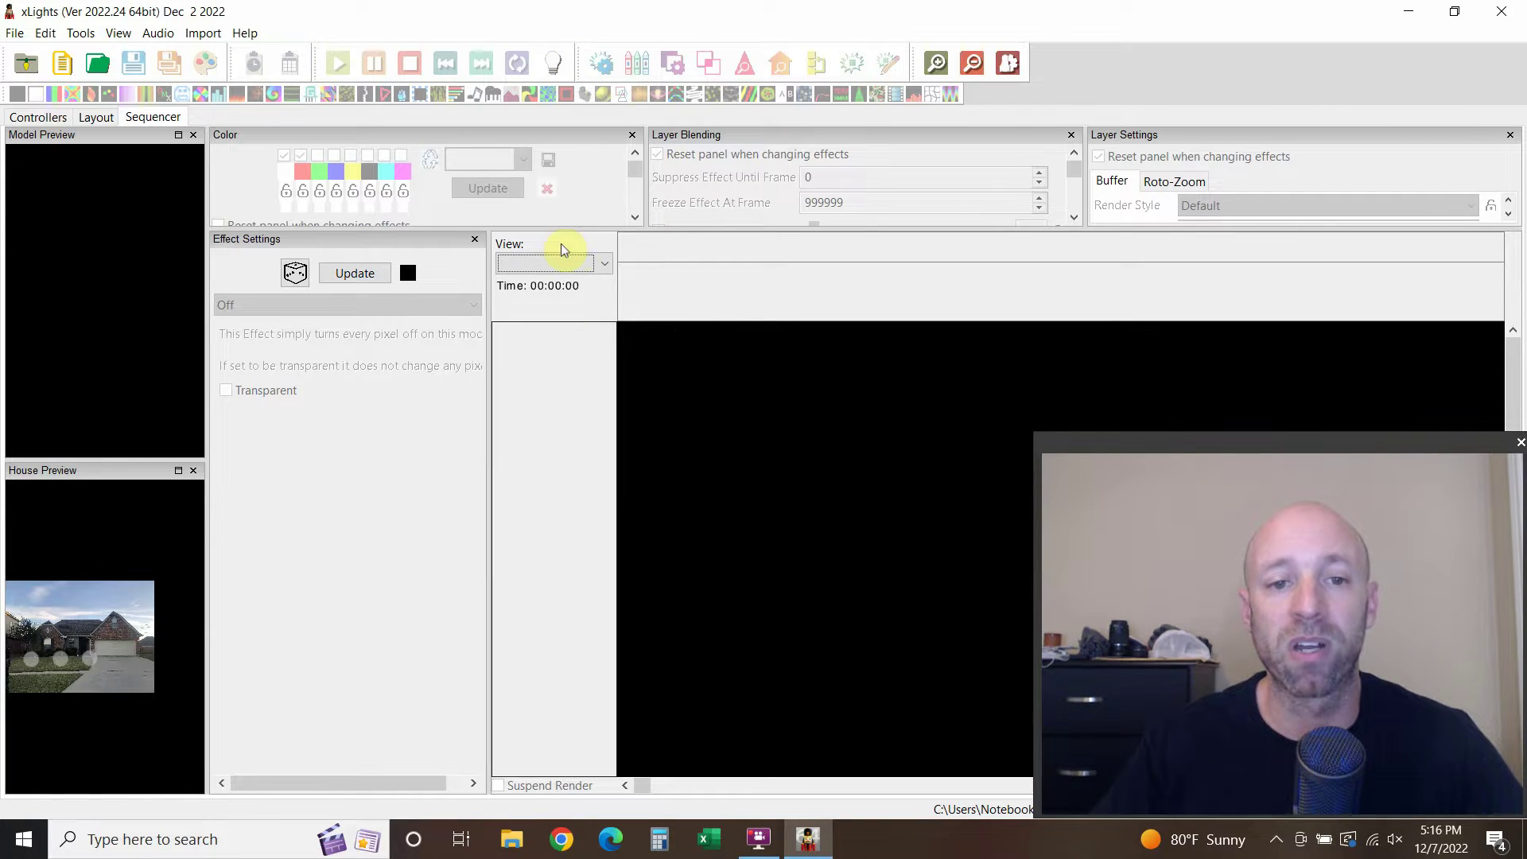
# Step: Start a new animation sequence with 20 fps (50 ms) timing
pyautogui.click(15, 32)
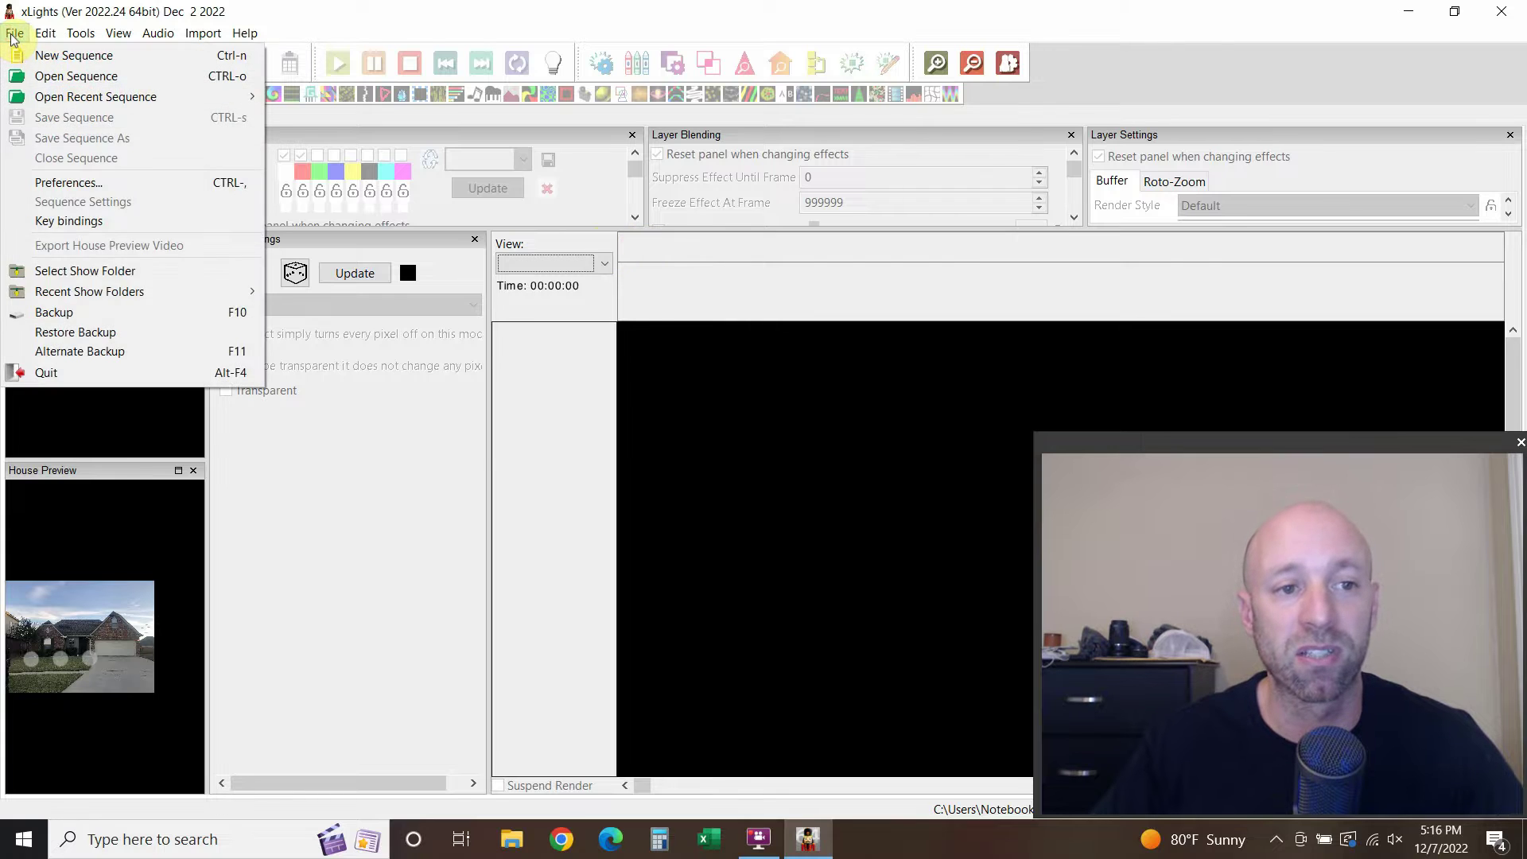
pyautogui.moveTo(157, 32)
pyautogui.click(522, 416)
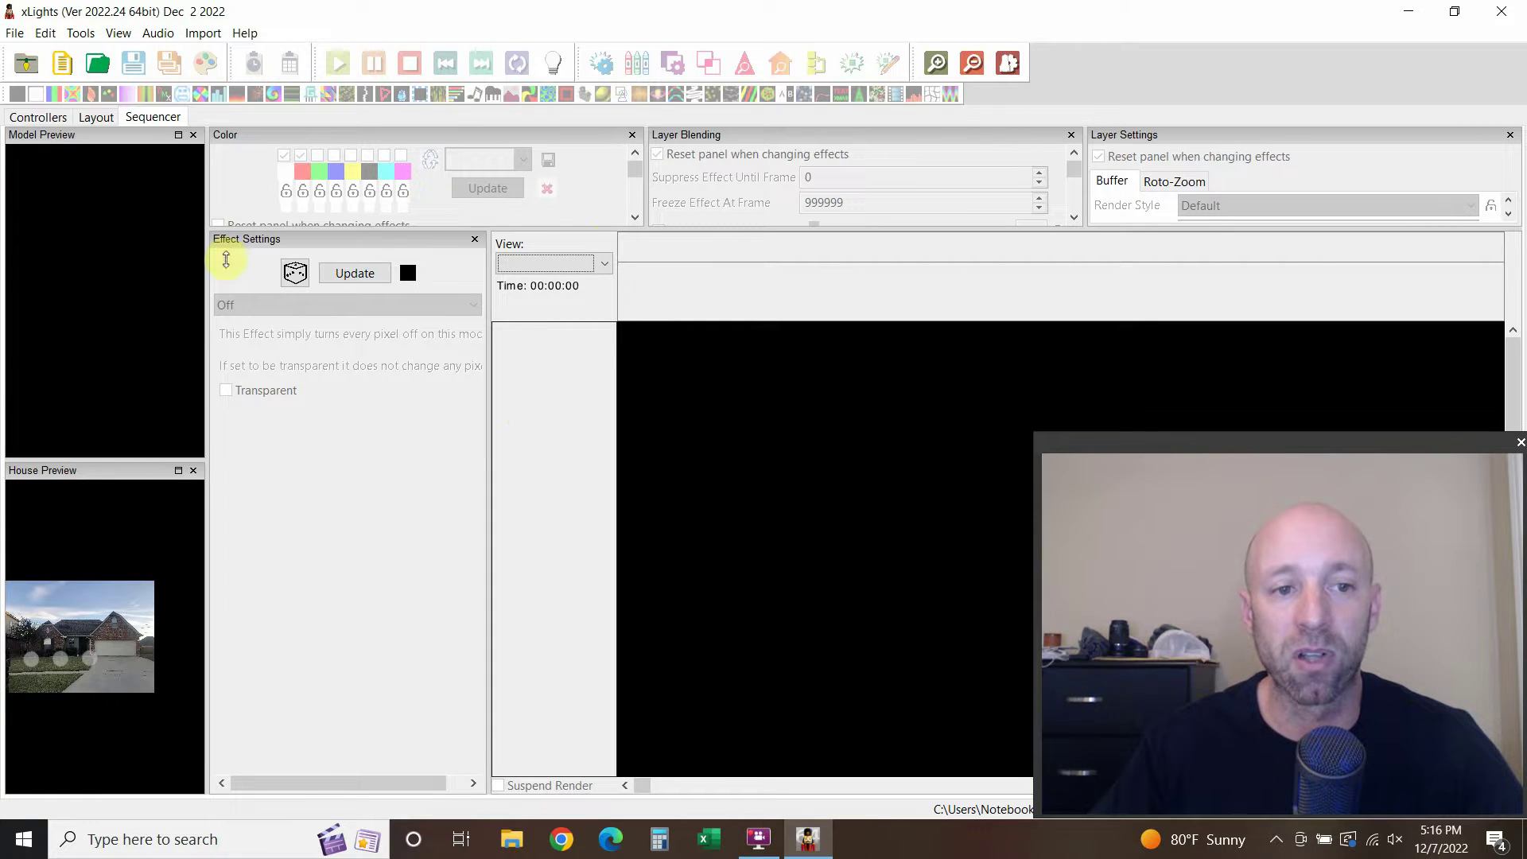
pyautogui.click(14, 33)
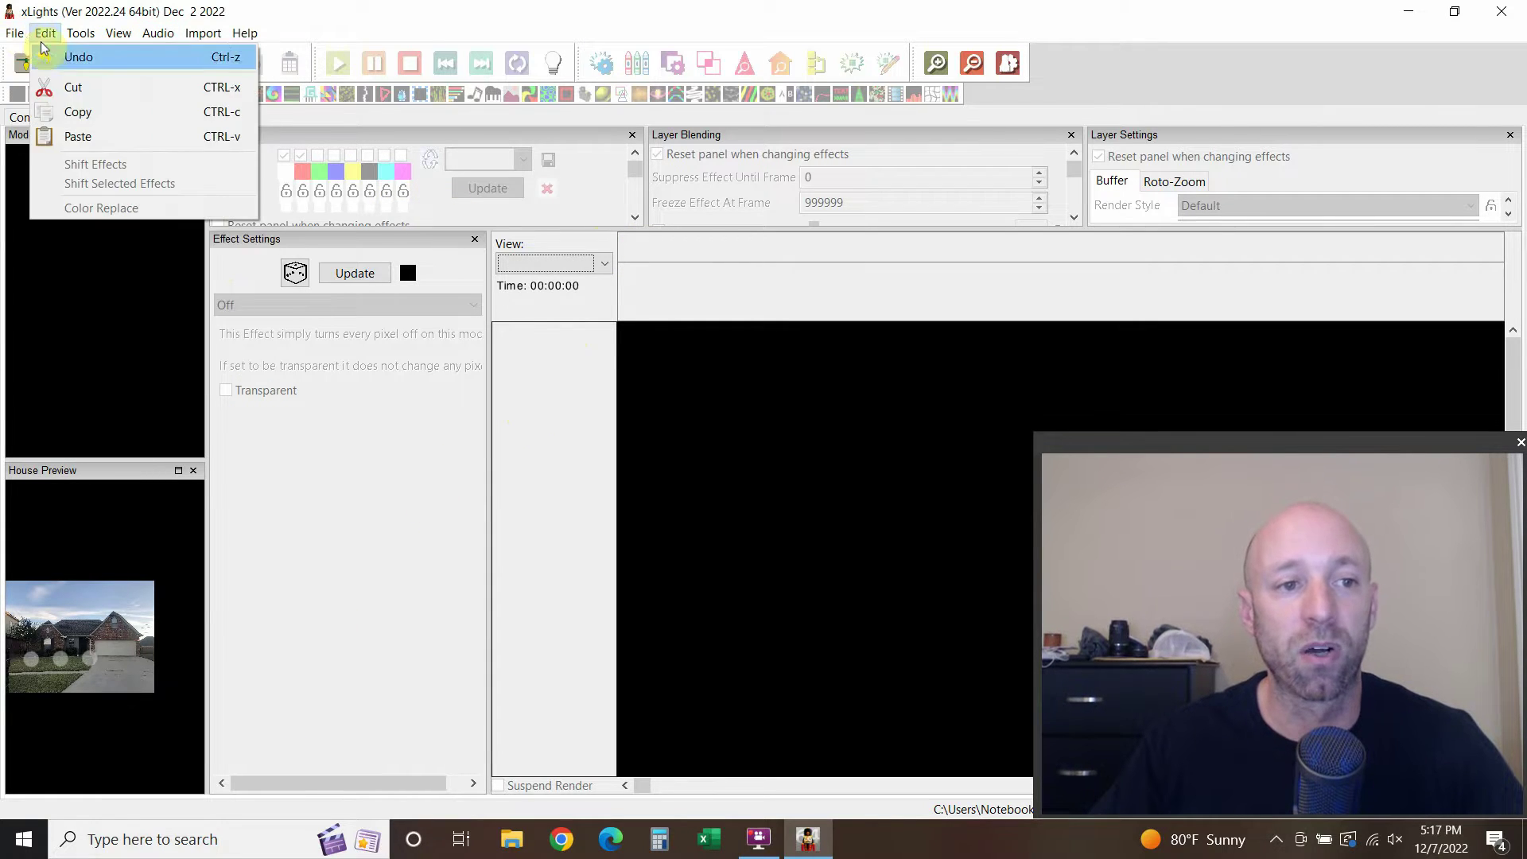
pyautogui.click(32, 53)
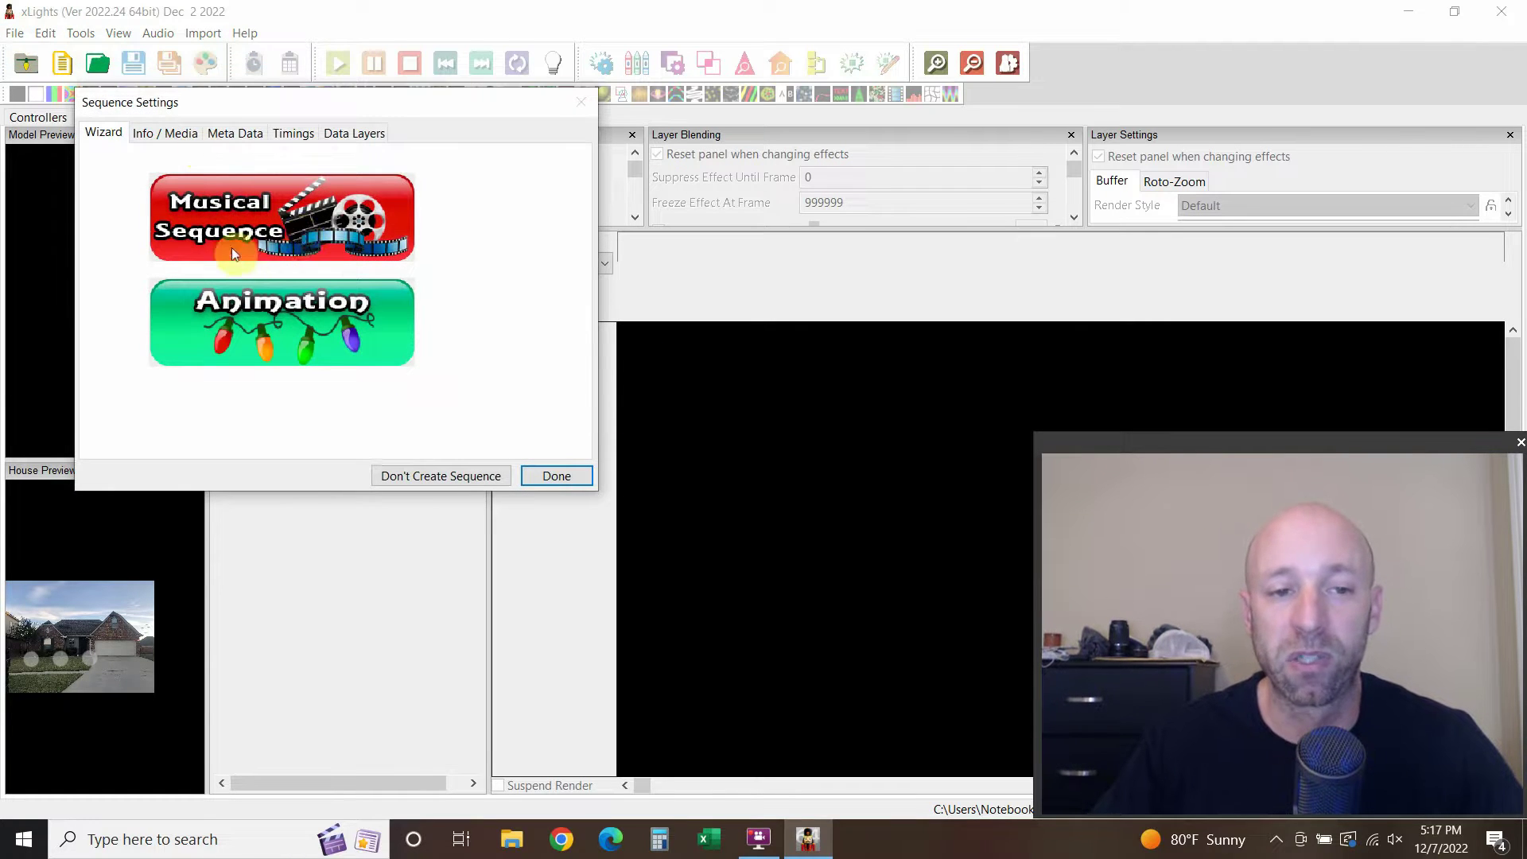
pyautogui.click(323, 317)
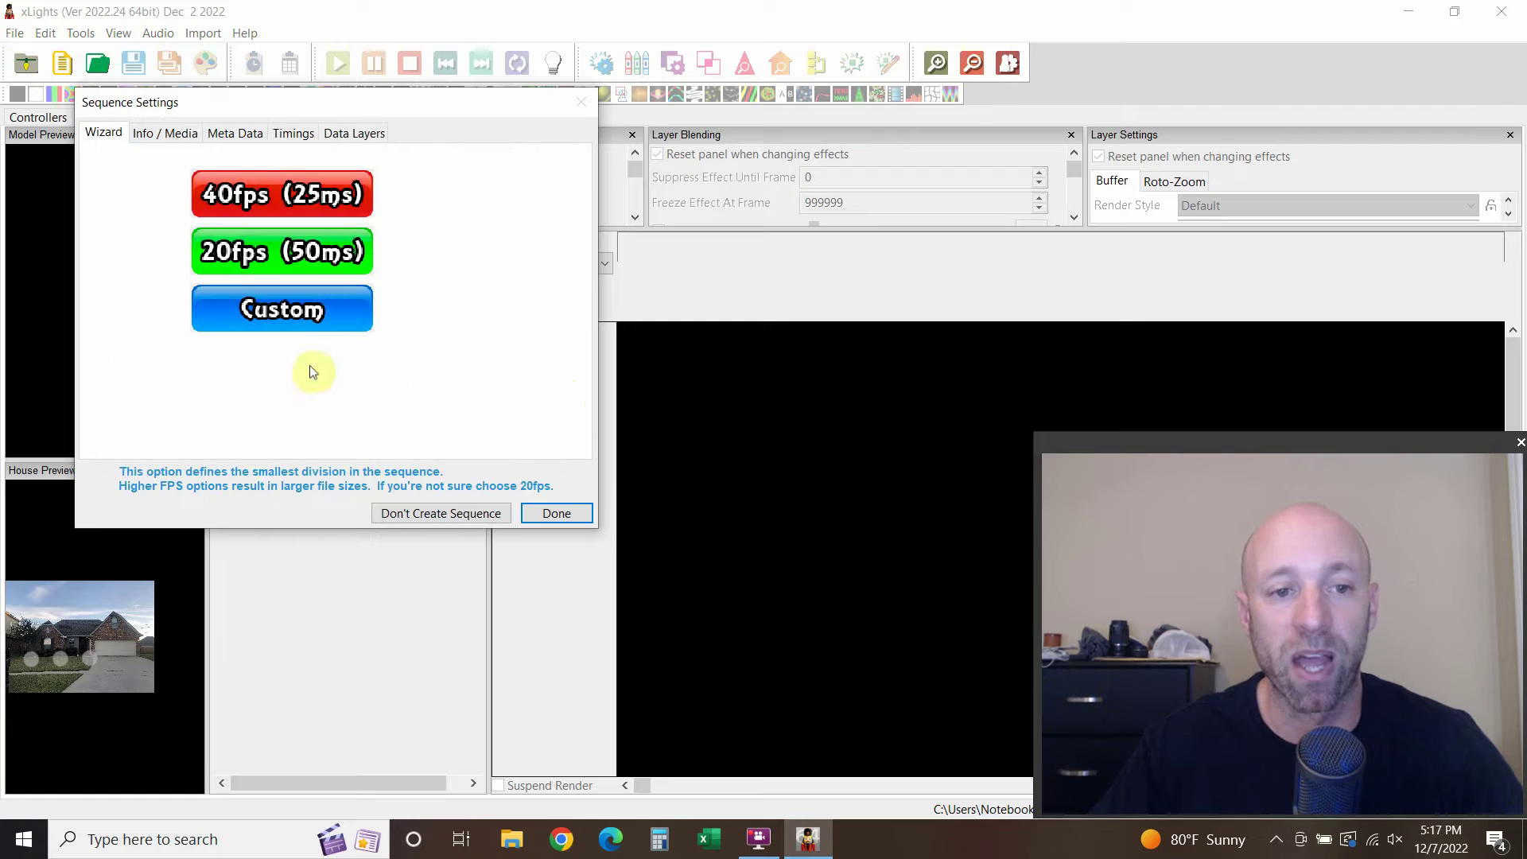
pyautogui.click(278, 256)
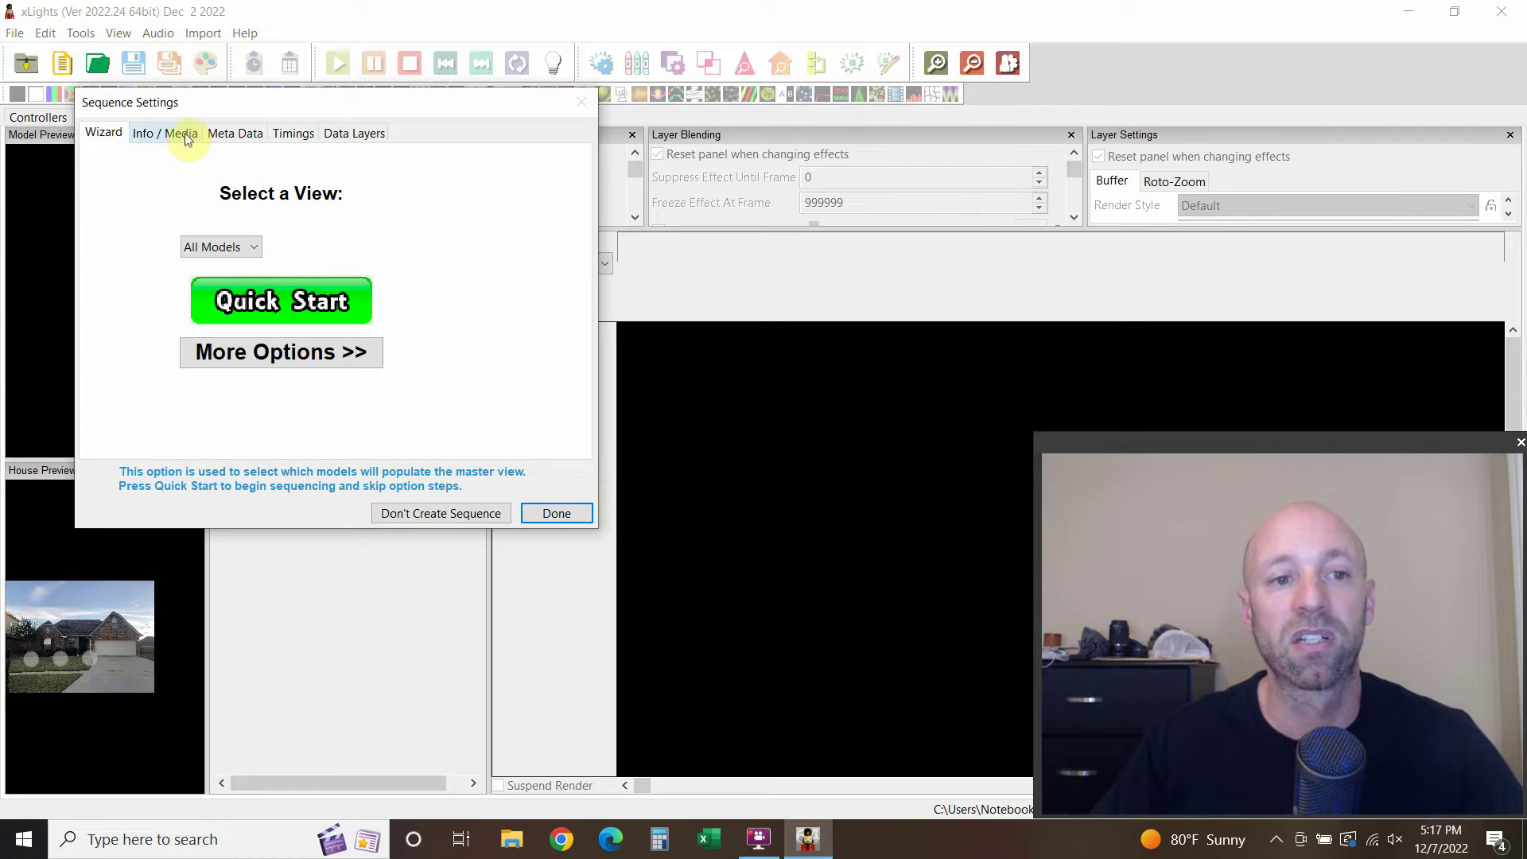
# Step: Check the new sequence's timing, media and metadata settings, and quick-start it with the All Models view
pyautogui.click(294, 133)
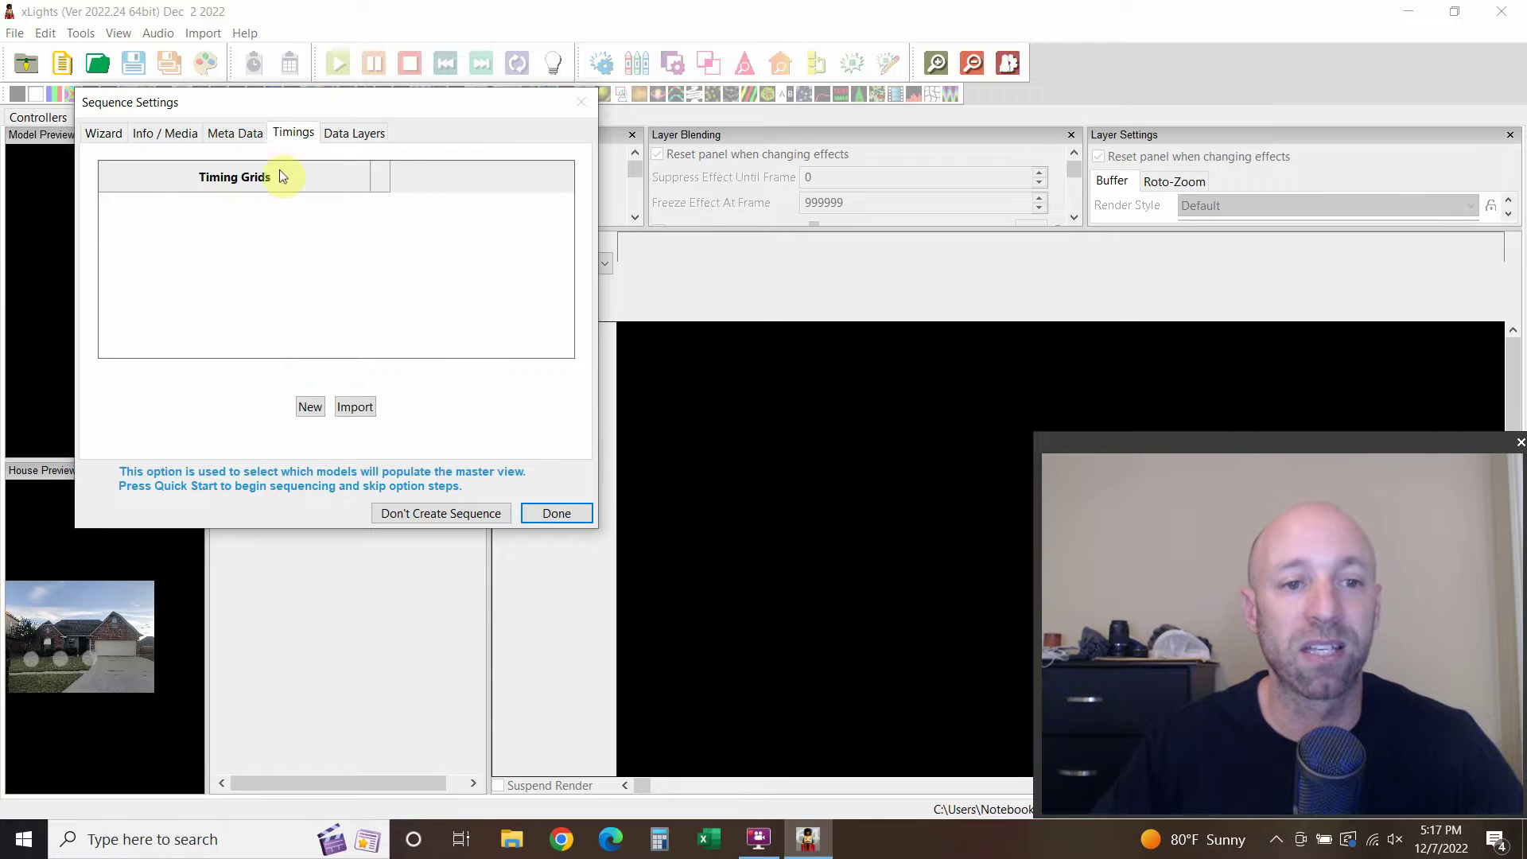
pyautogui.click(167, 134)
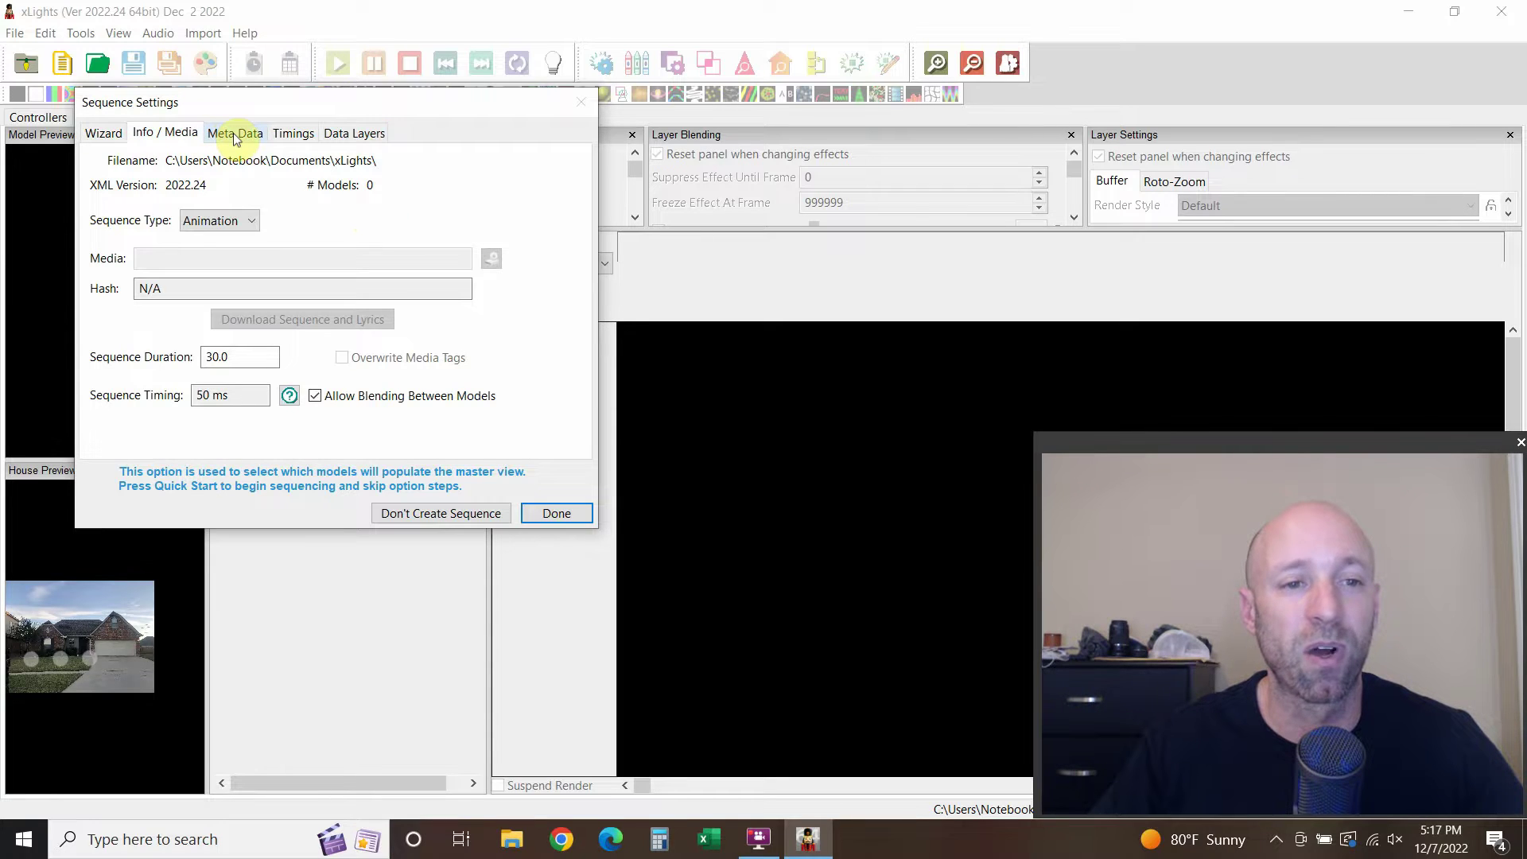
pyautogui.click(236, 135)
pyautogui.click(293, 133)
pyautogui.click(103, 133)
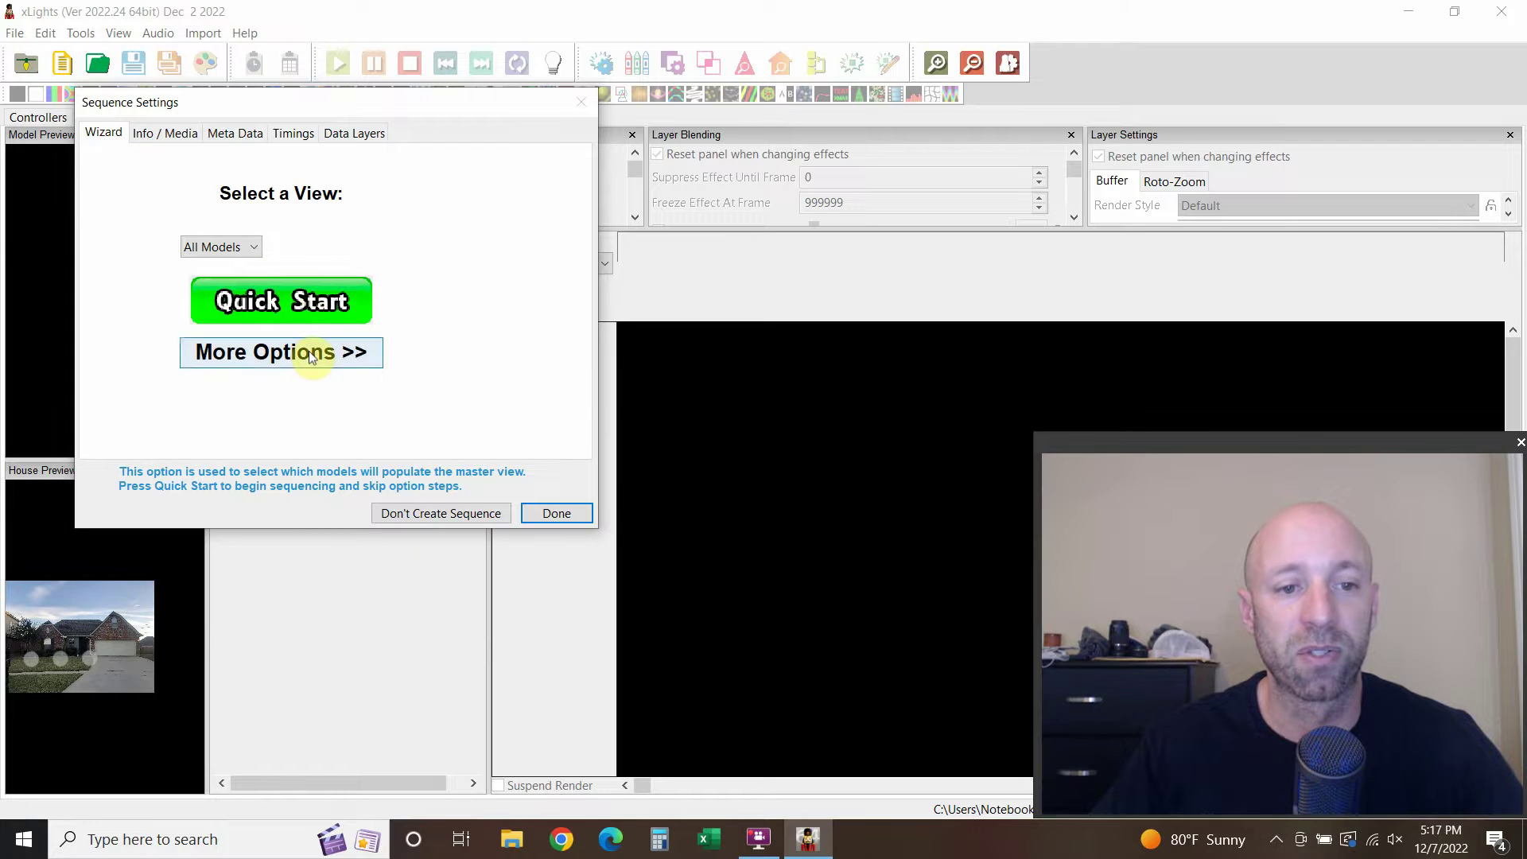
pyautogui.click(316, 305)
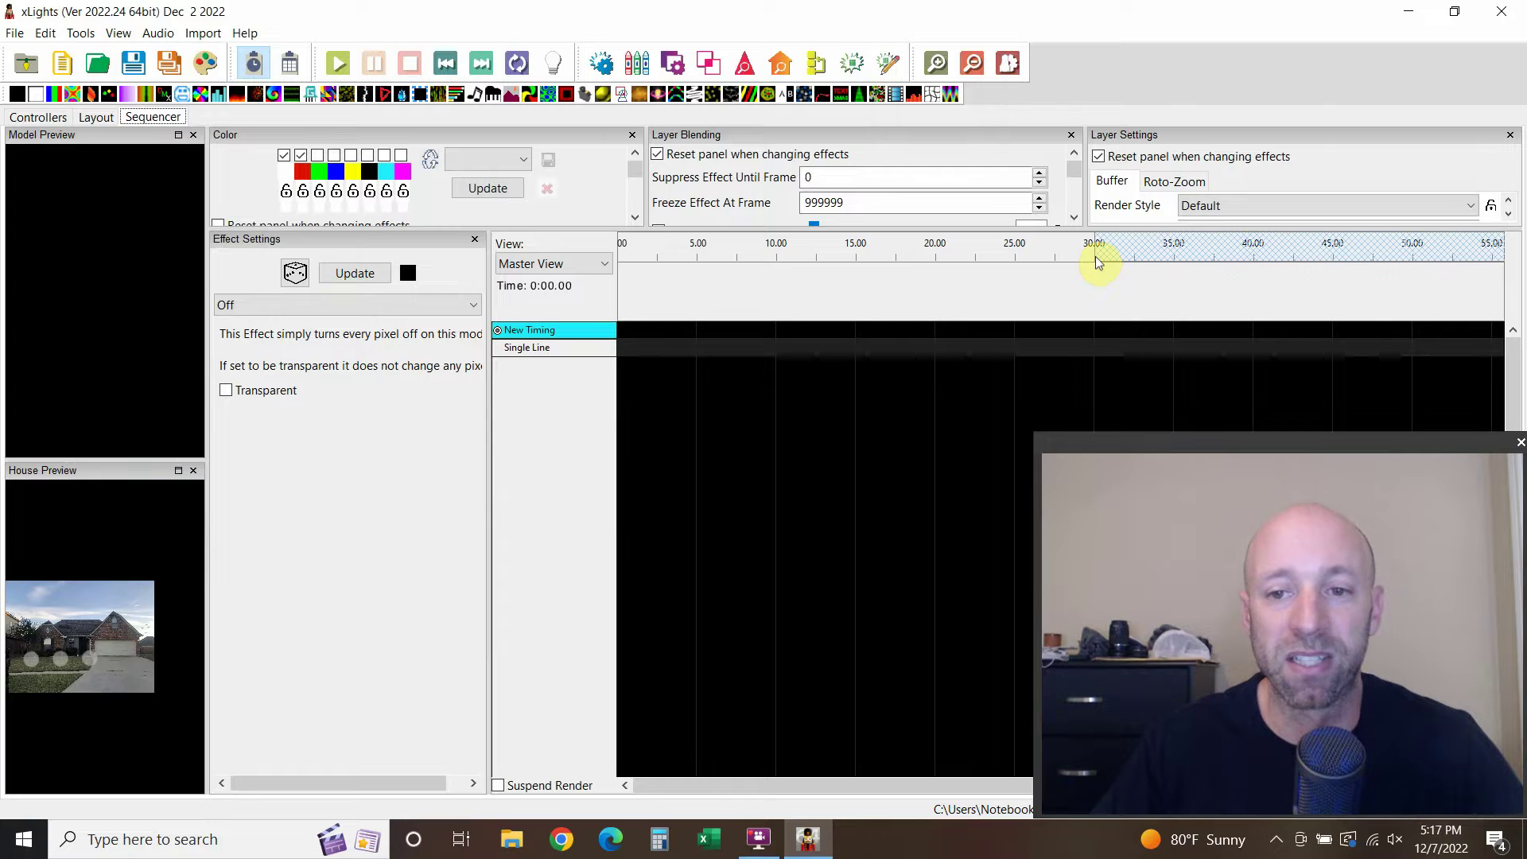
# Step: Expand the Single Line model down to the individual nodes of Strand 1
pyautogui.click(537, 348)
pyautogui.doubleClick(536, 350)
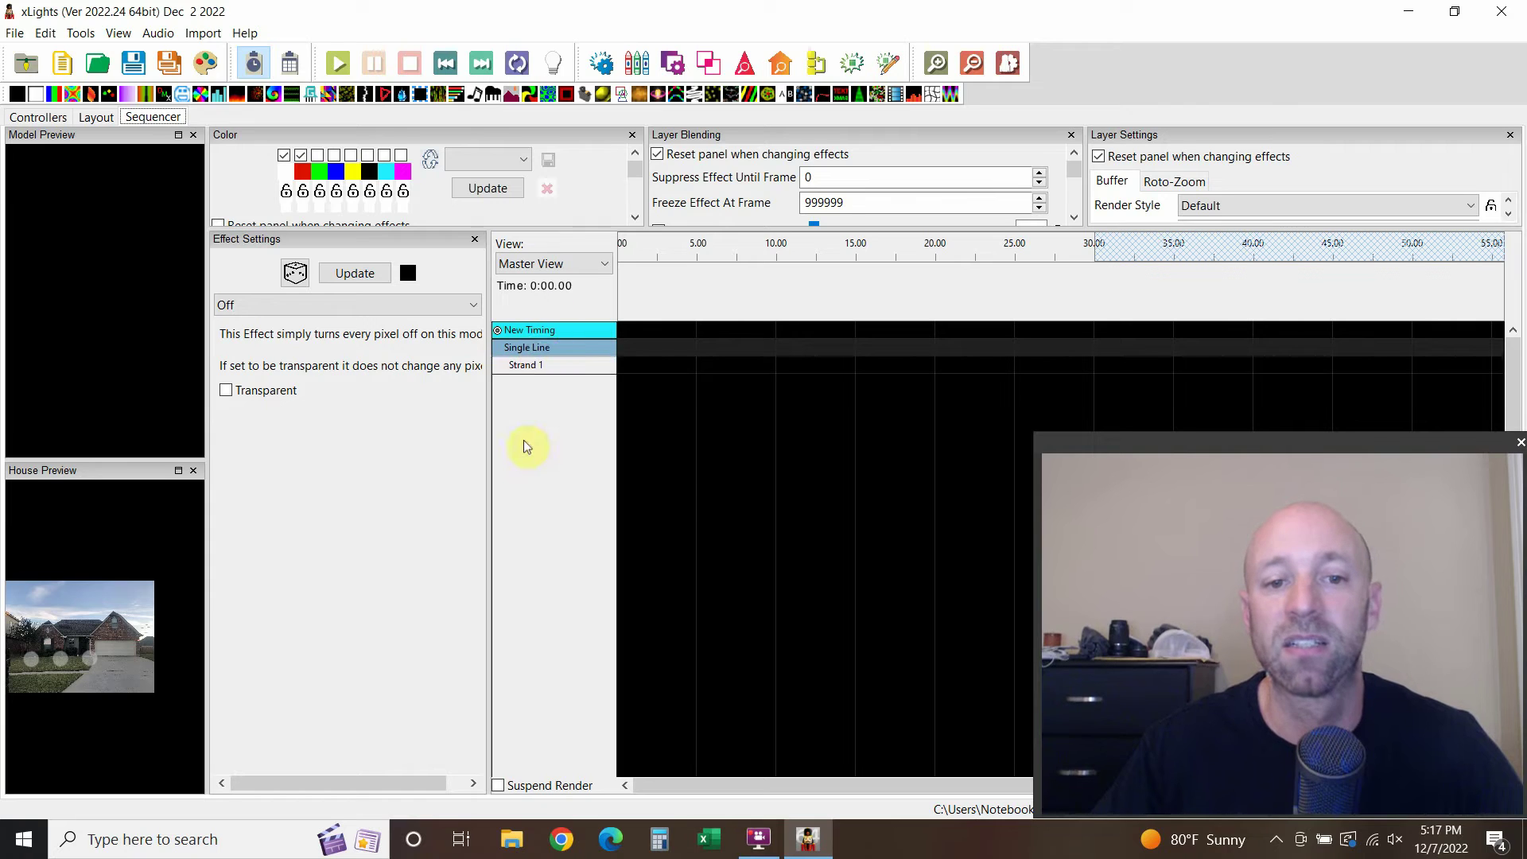
pyautogui.doubleClick(528, 367)
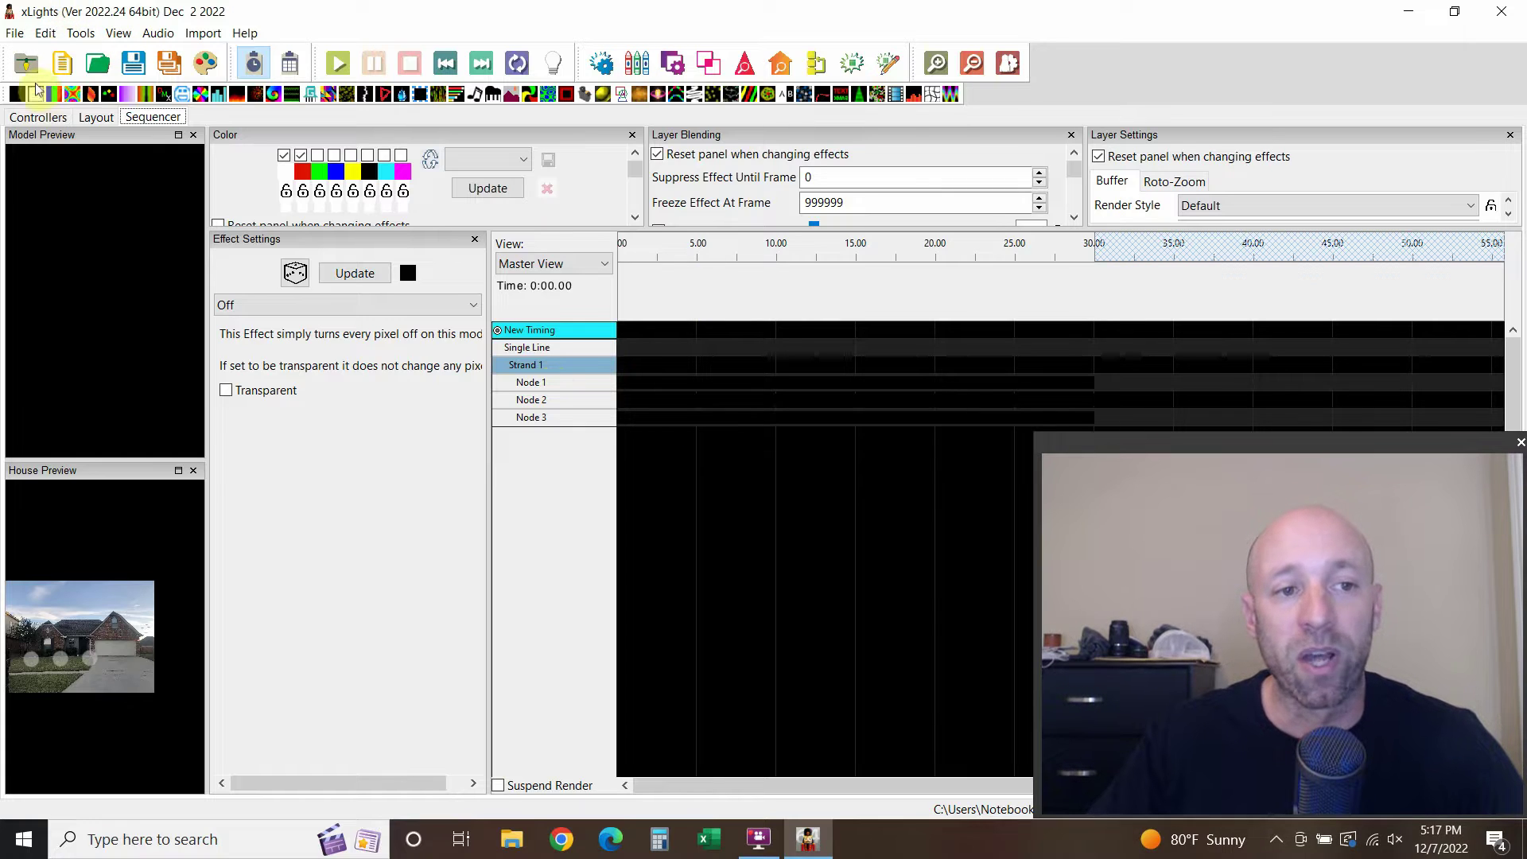
# Step: Place an On effect on Node 1 in white only, stretch it from 0 to 5 seconds, and preview it briefly
pyautogui.moveTo(36, 94); pyautogui.dragTo(630, 385)
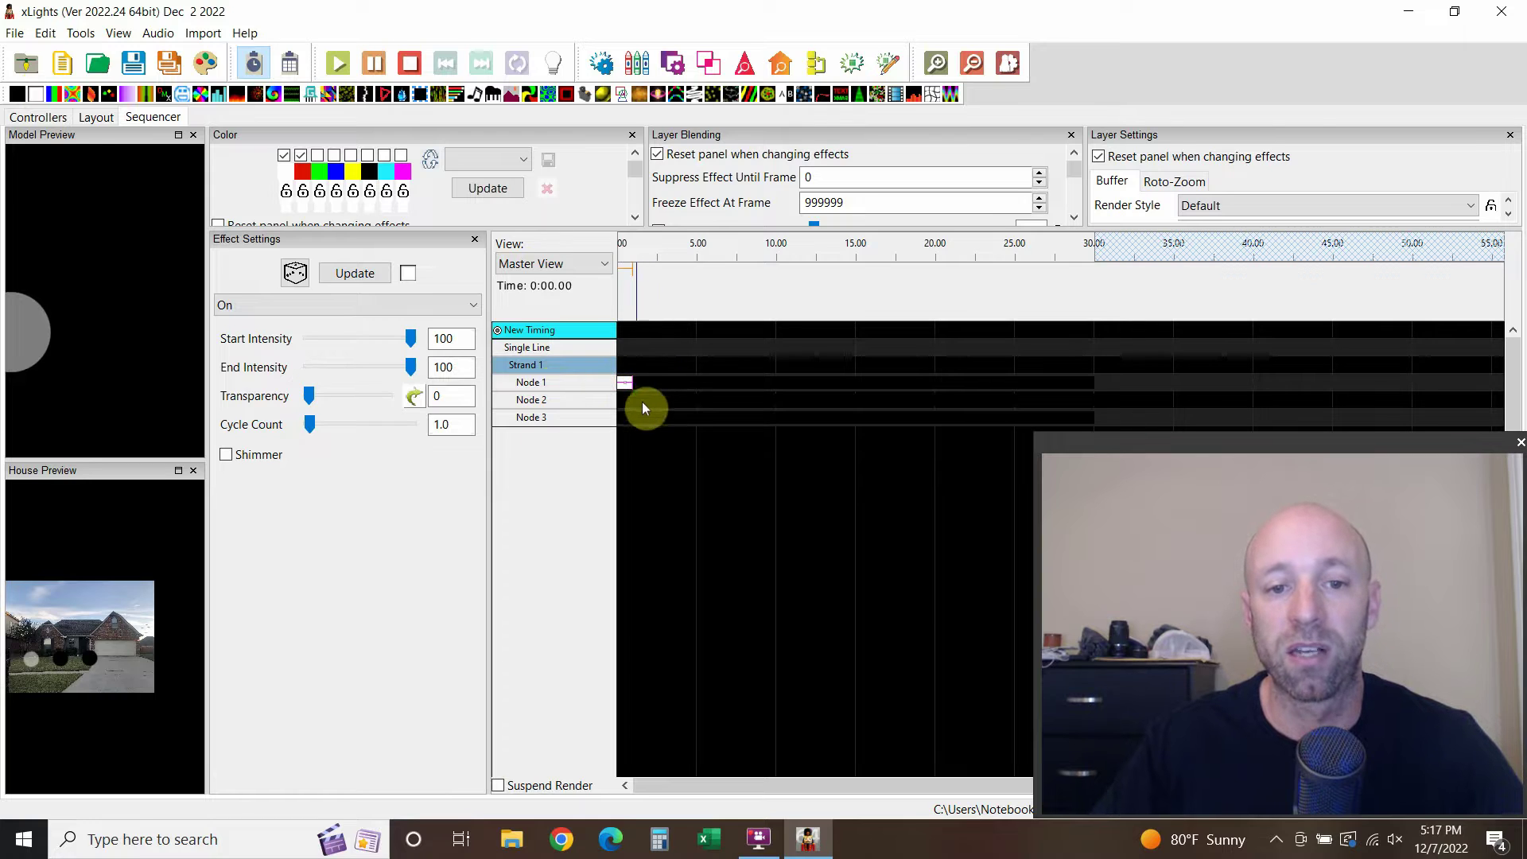
pyautogui.click(626, 383)
pyautogui.click(305, 172)
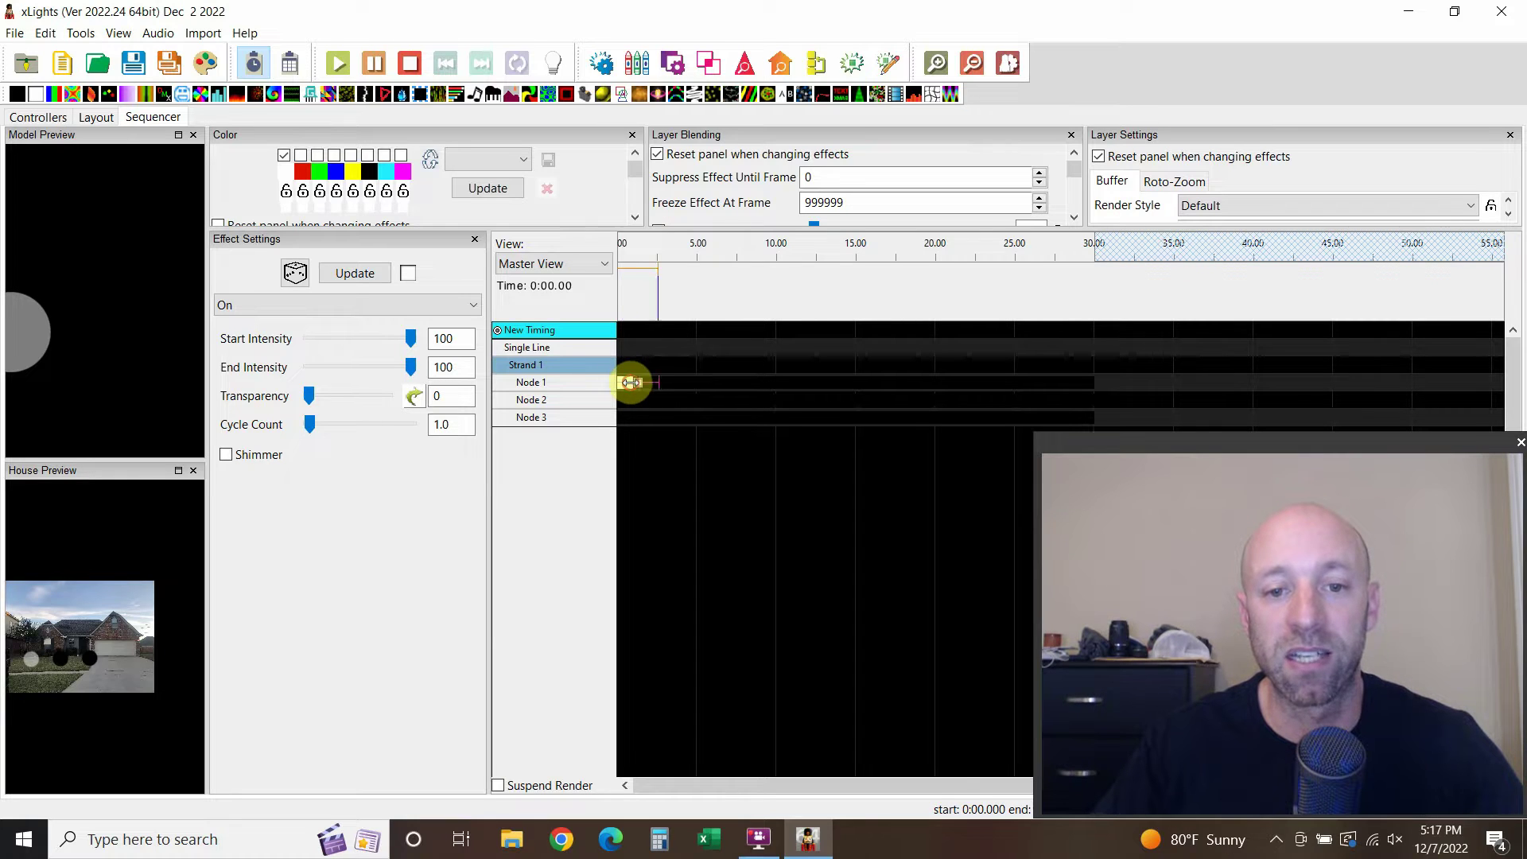
pyautogui.moveTo(631, 383); pyautogui.dragTo(697, 384)
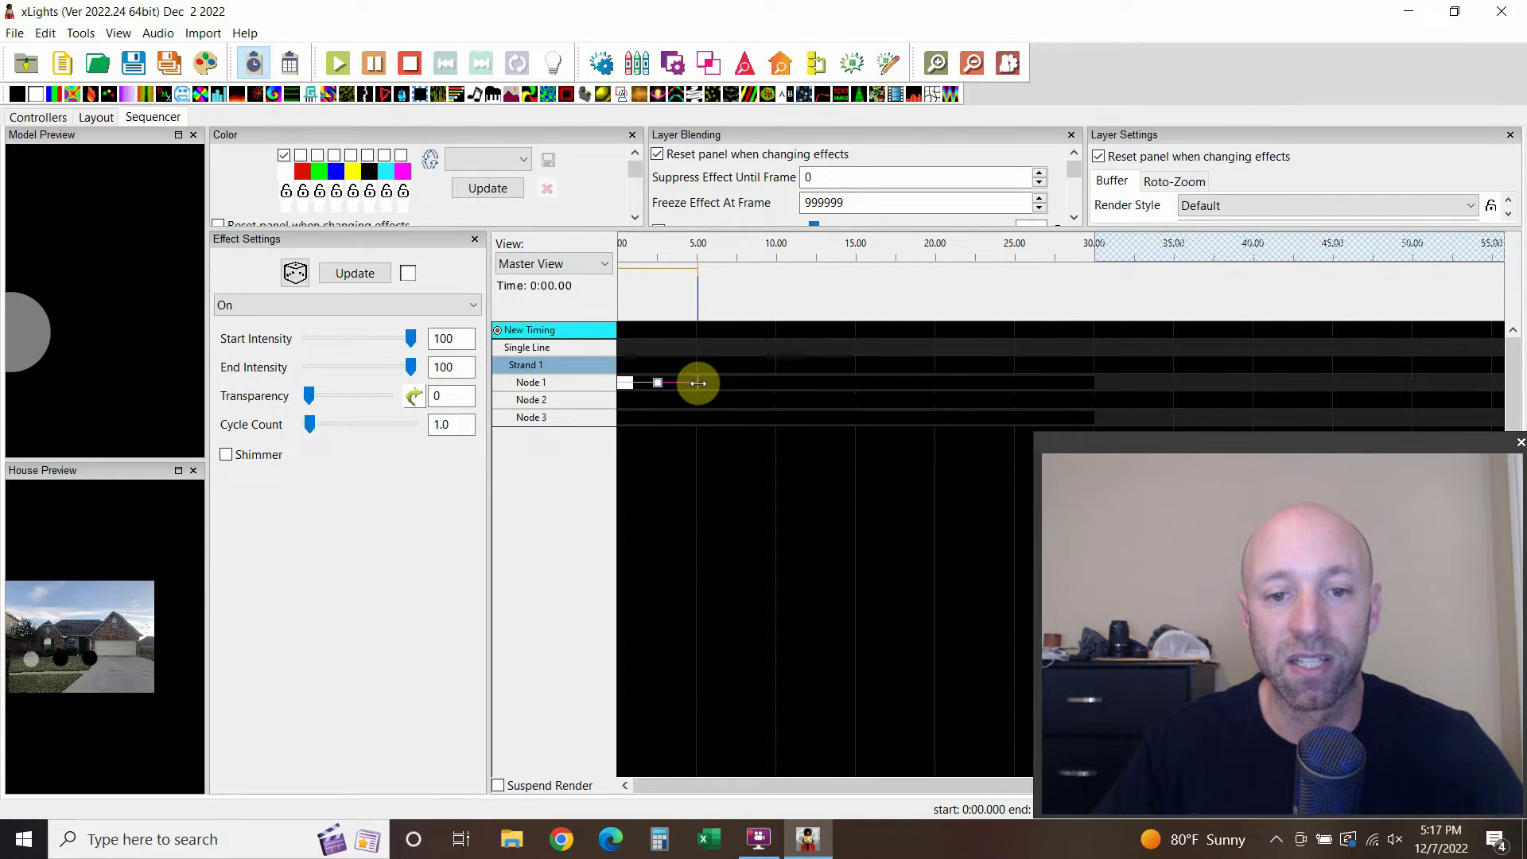
pyautogui.moveTo(697, 382); pyautogui.dragTo(696, 383)
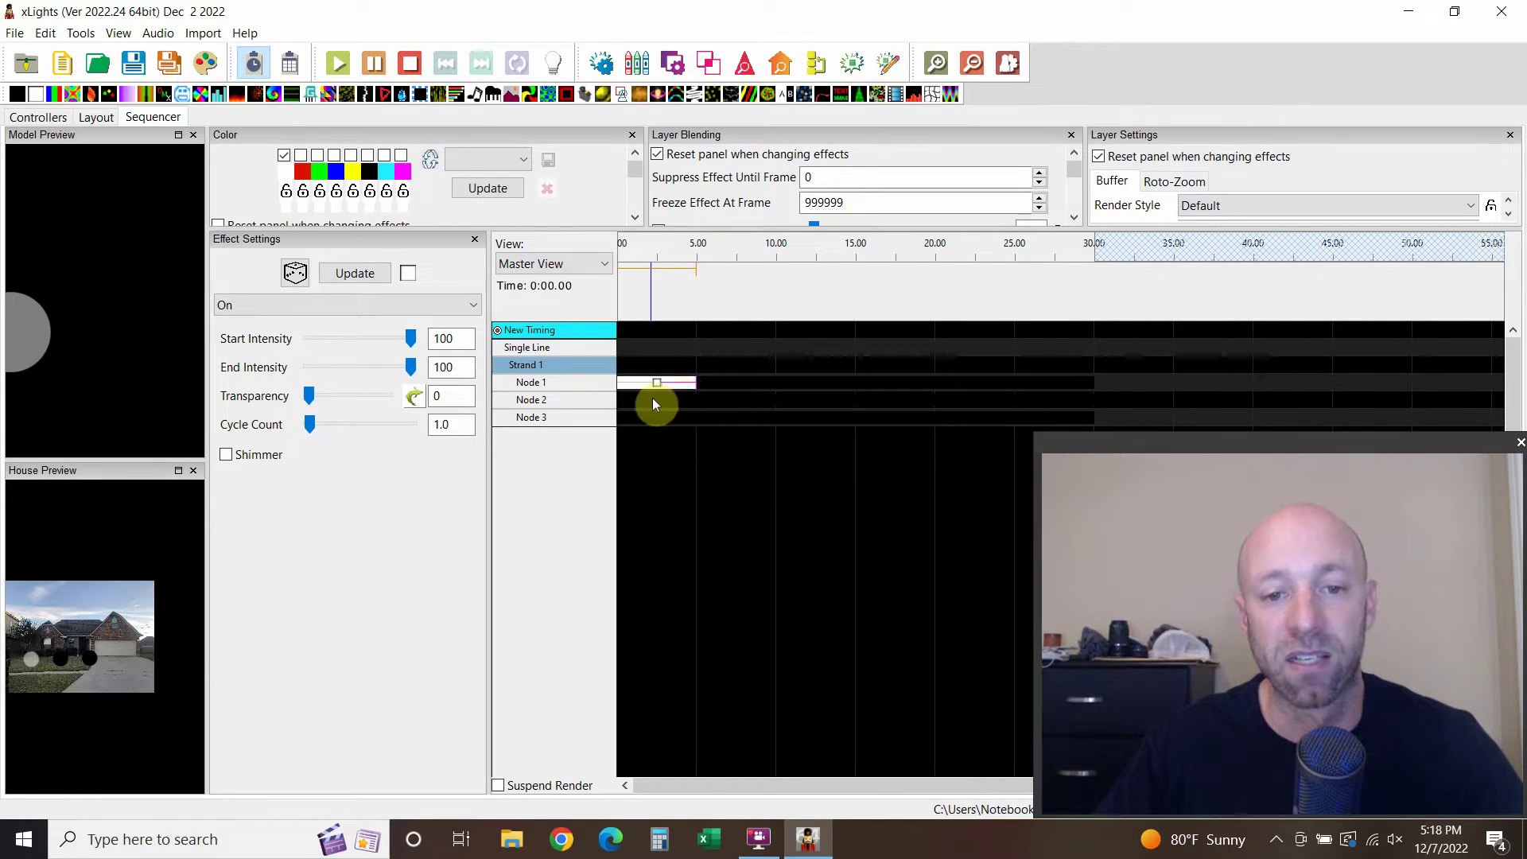
pyautogui.click(338, 64)
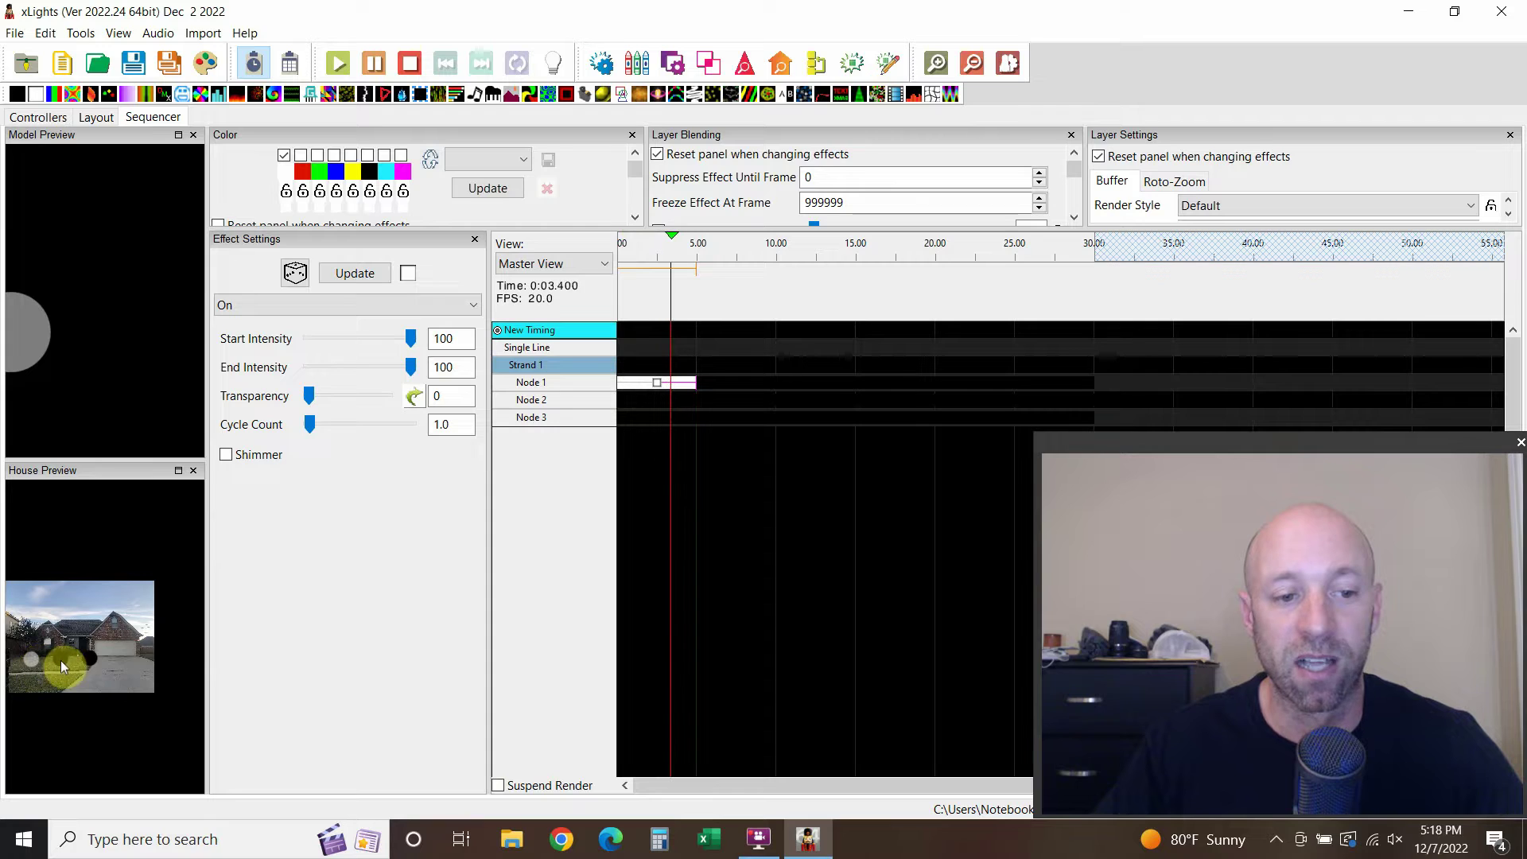
pyautogui.click(410, 63)
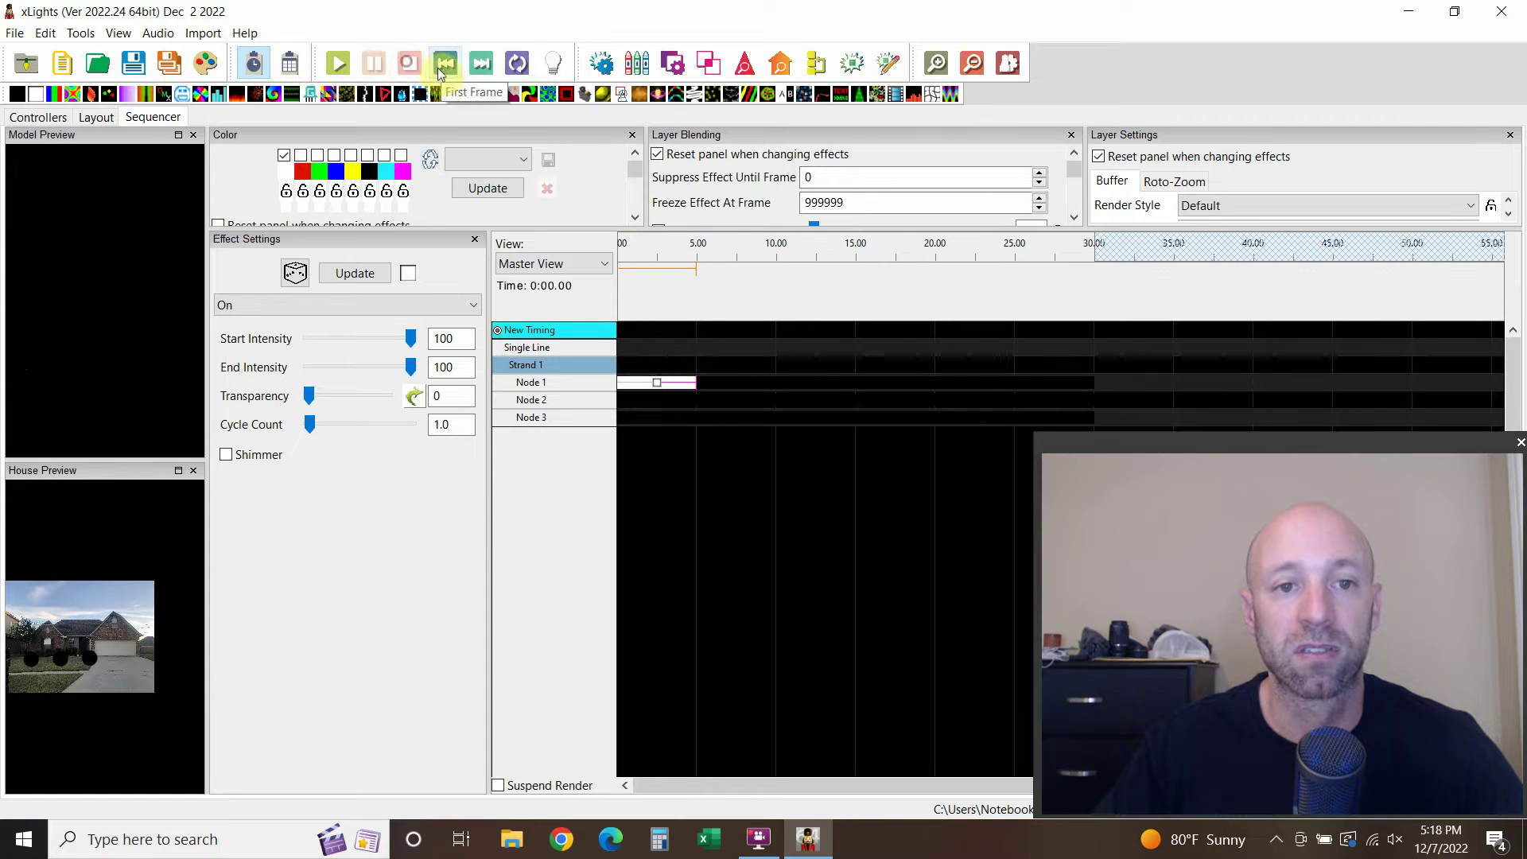
# Step: Extend the On effect on Node 1 to 10 seconds and change its colour to red
pyautogui.click(658, 386)
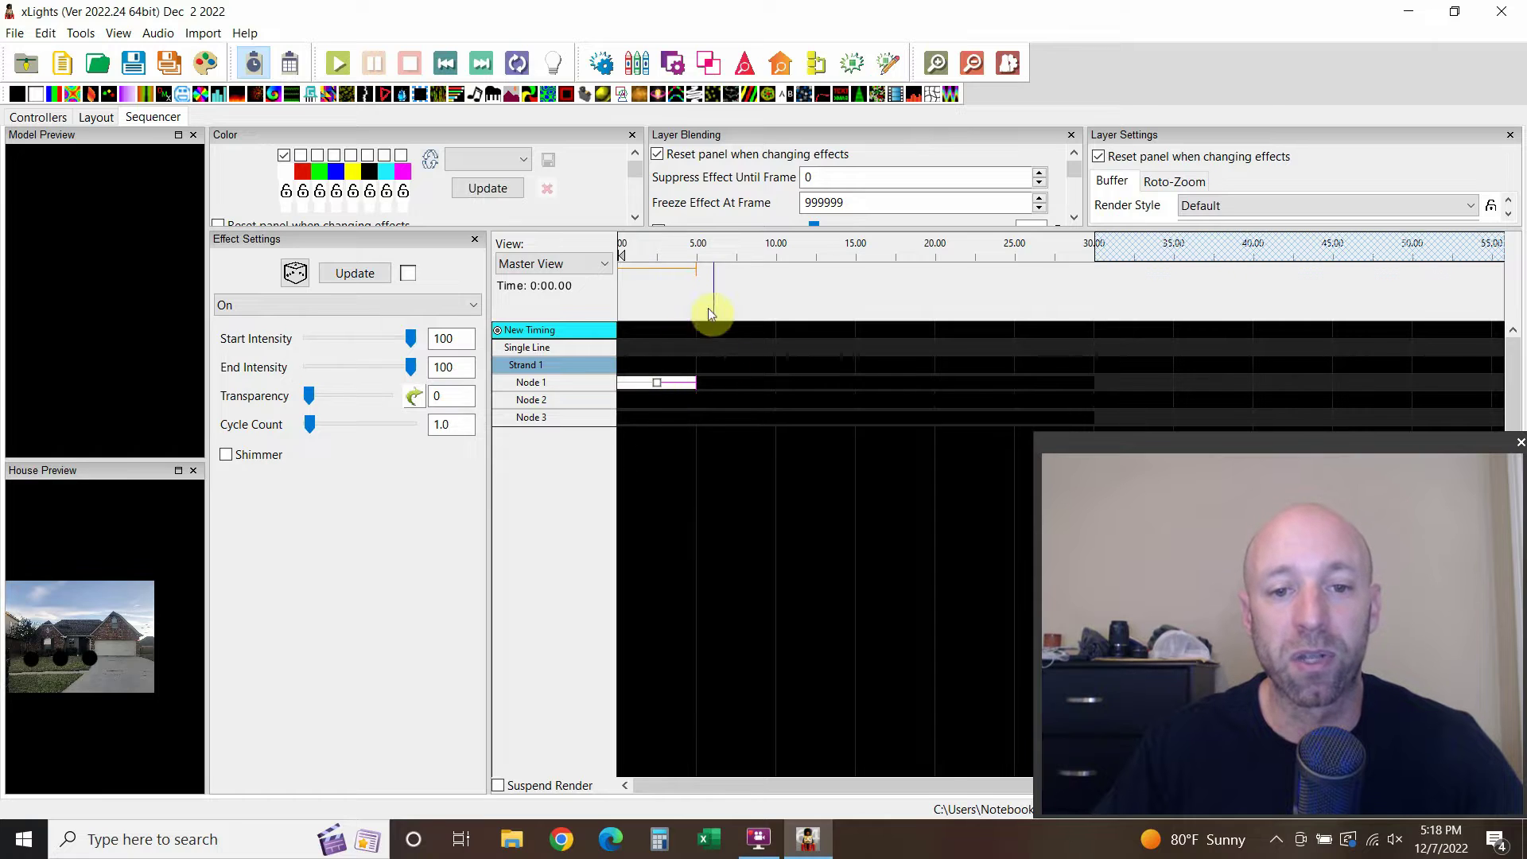
pyautogui.moveTo(694, 383); pyautogui.dragTo(775, 383)
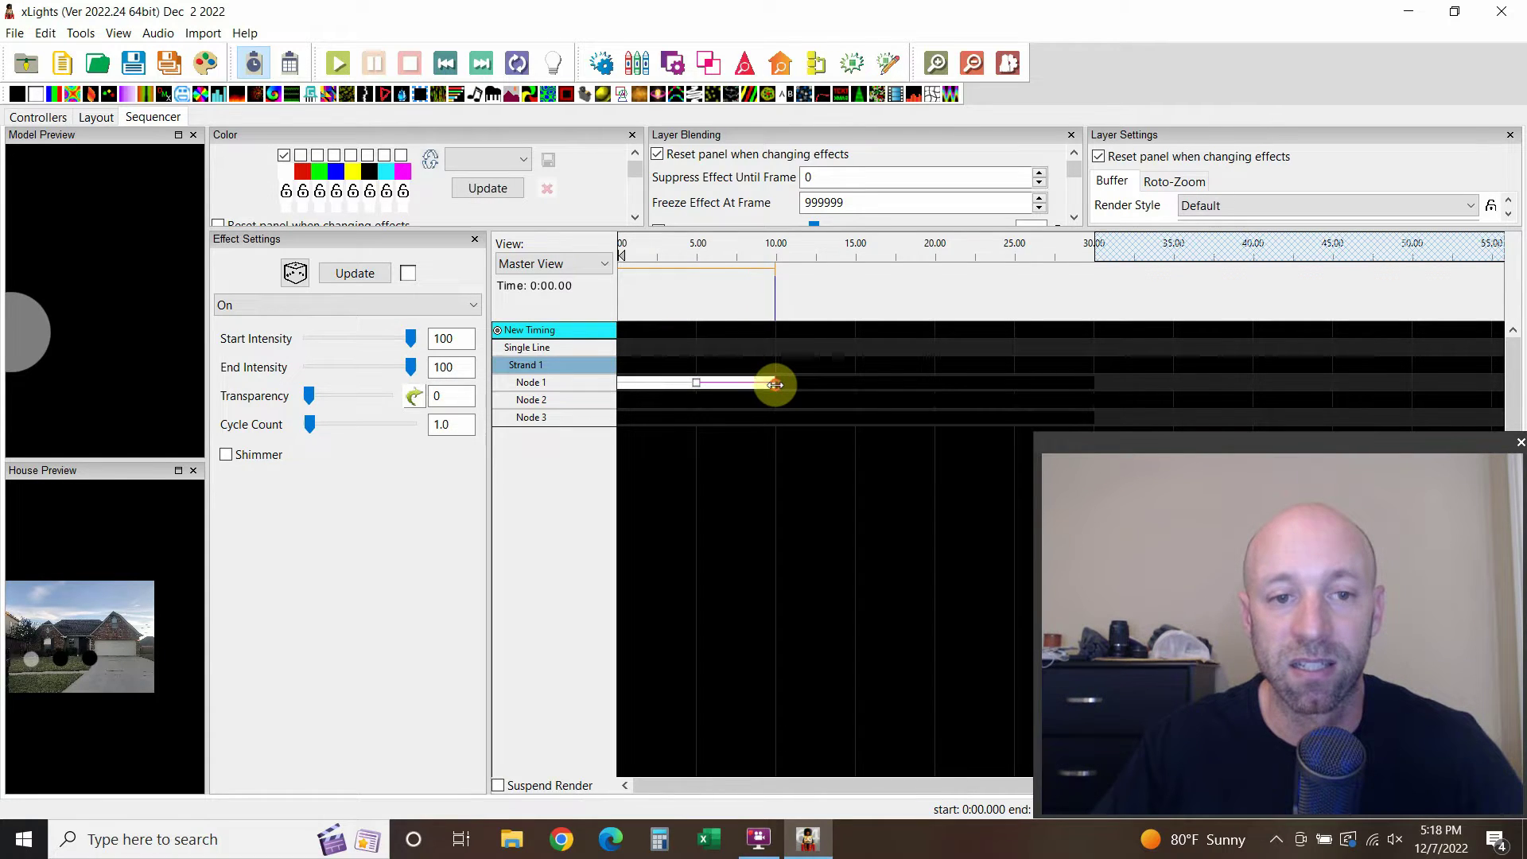
pyautogui.click(284, 155)
pyautogui.click(774, 380)
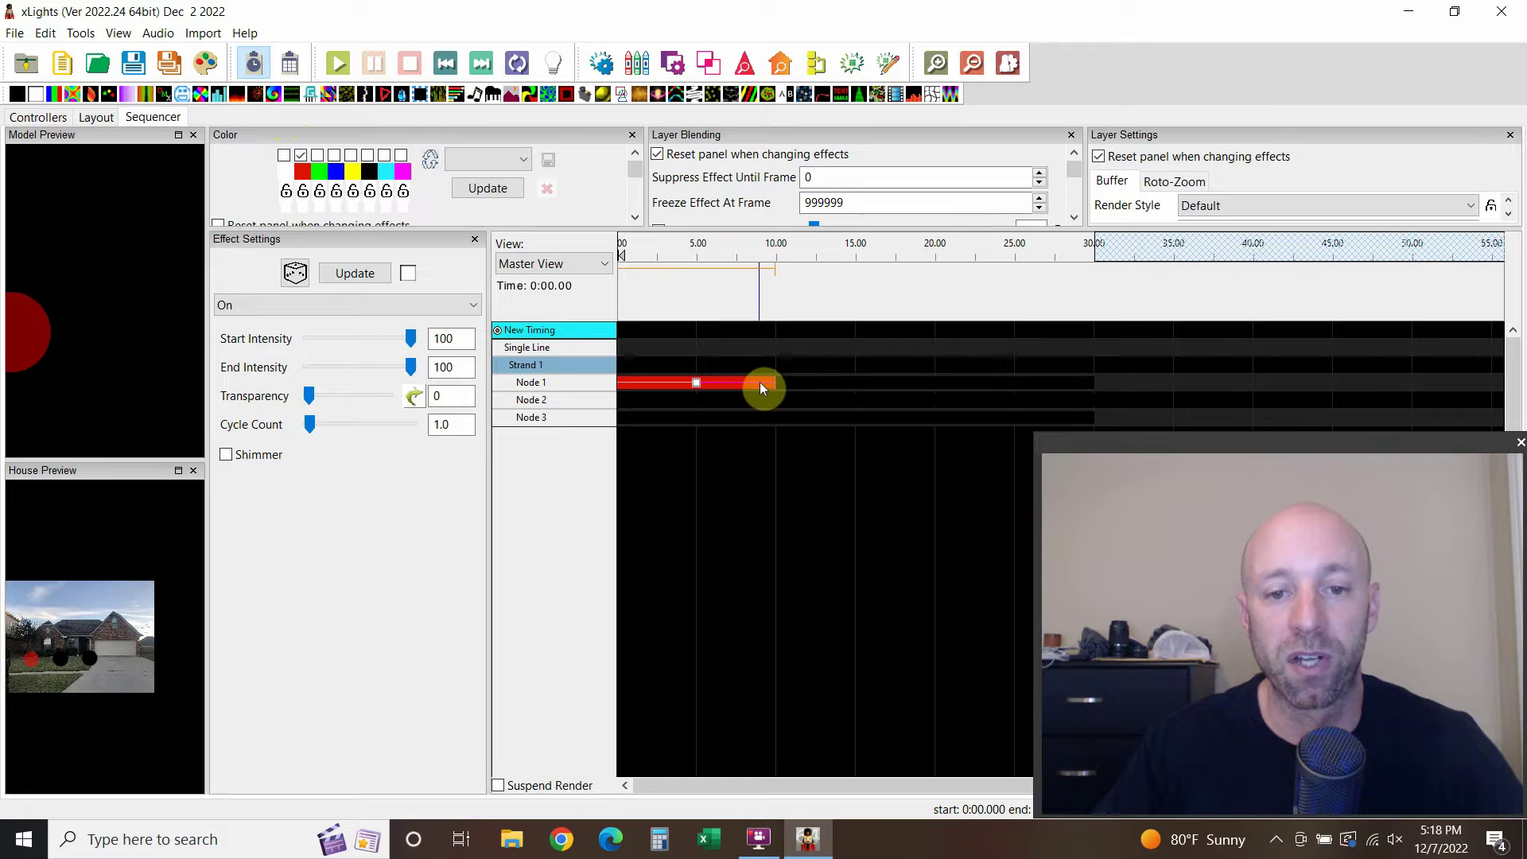
# Step: Add On effects from 0 to 10 seconds to Node 2 in blue and Node 3 in green
pyautogui.moveTo(726, 382); pyautogui.dragTo(774, 406)
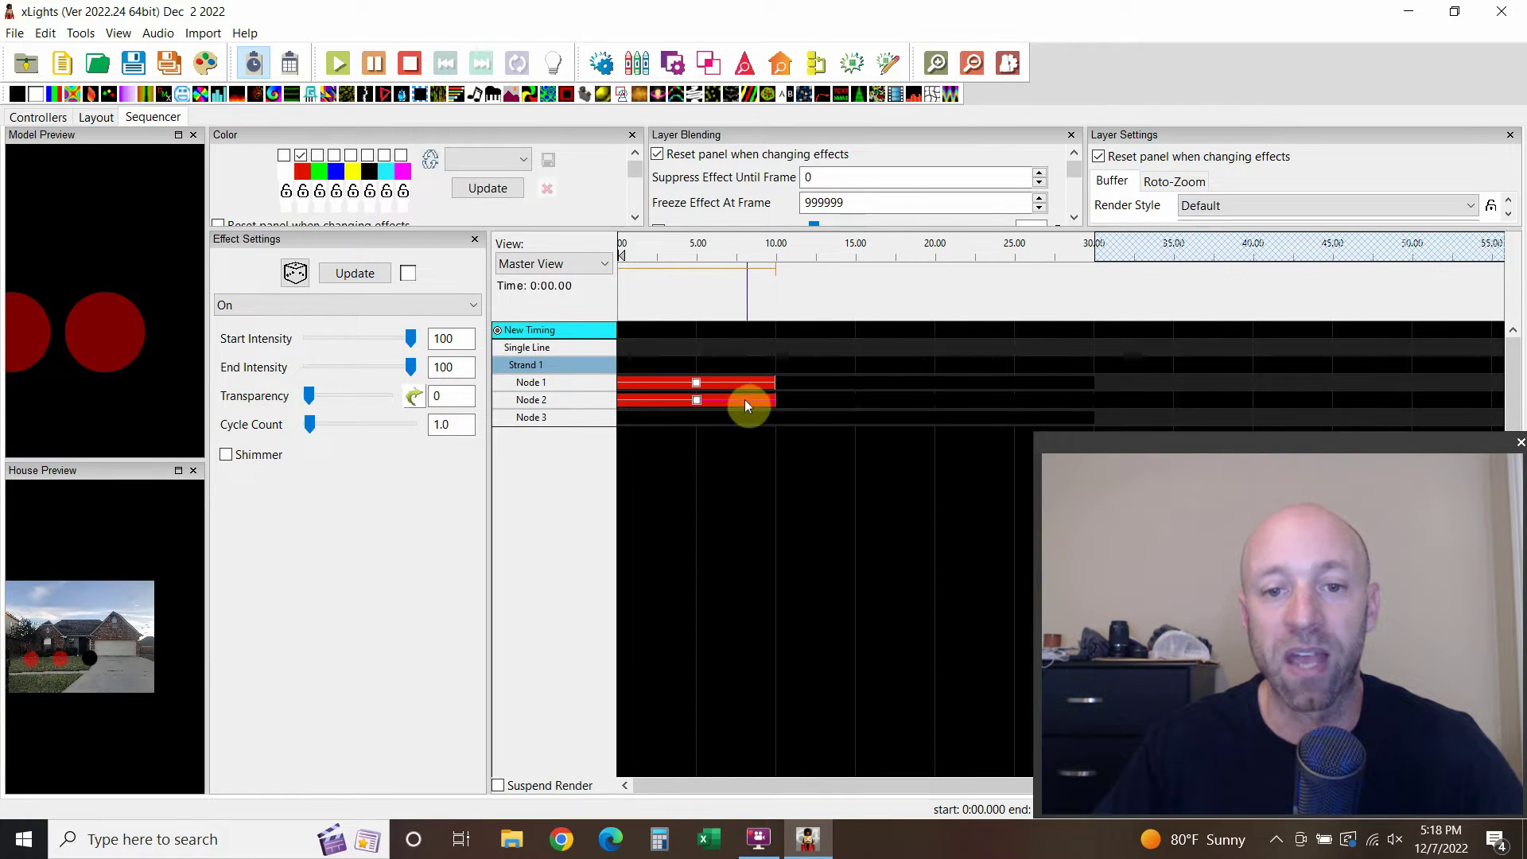
pyautogui.click(334, 157)
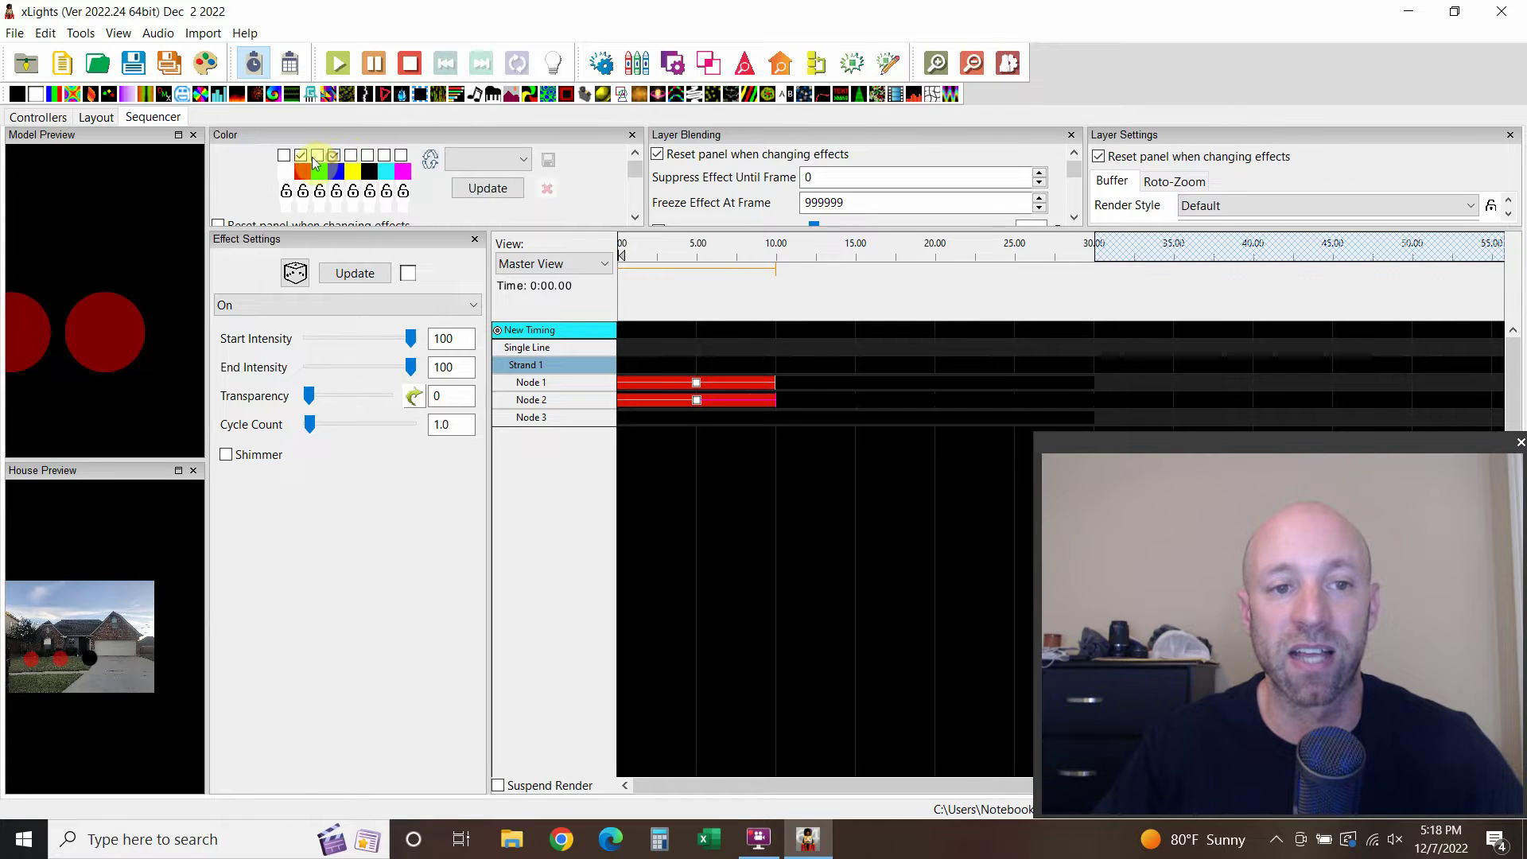
pyautogui.click(301, 156)
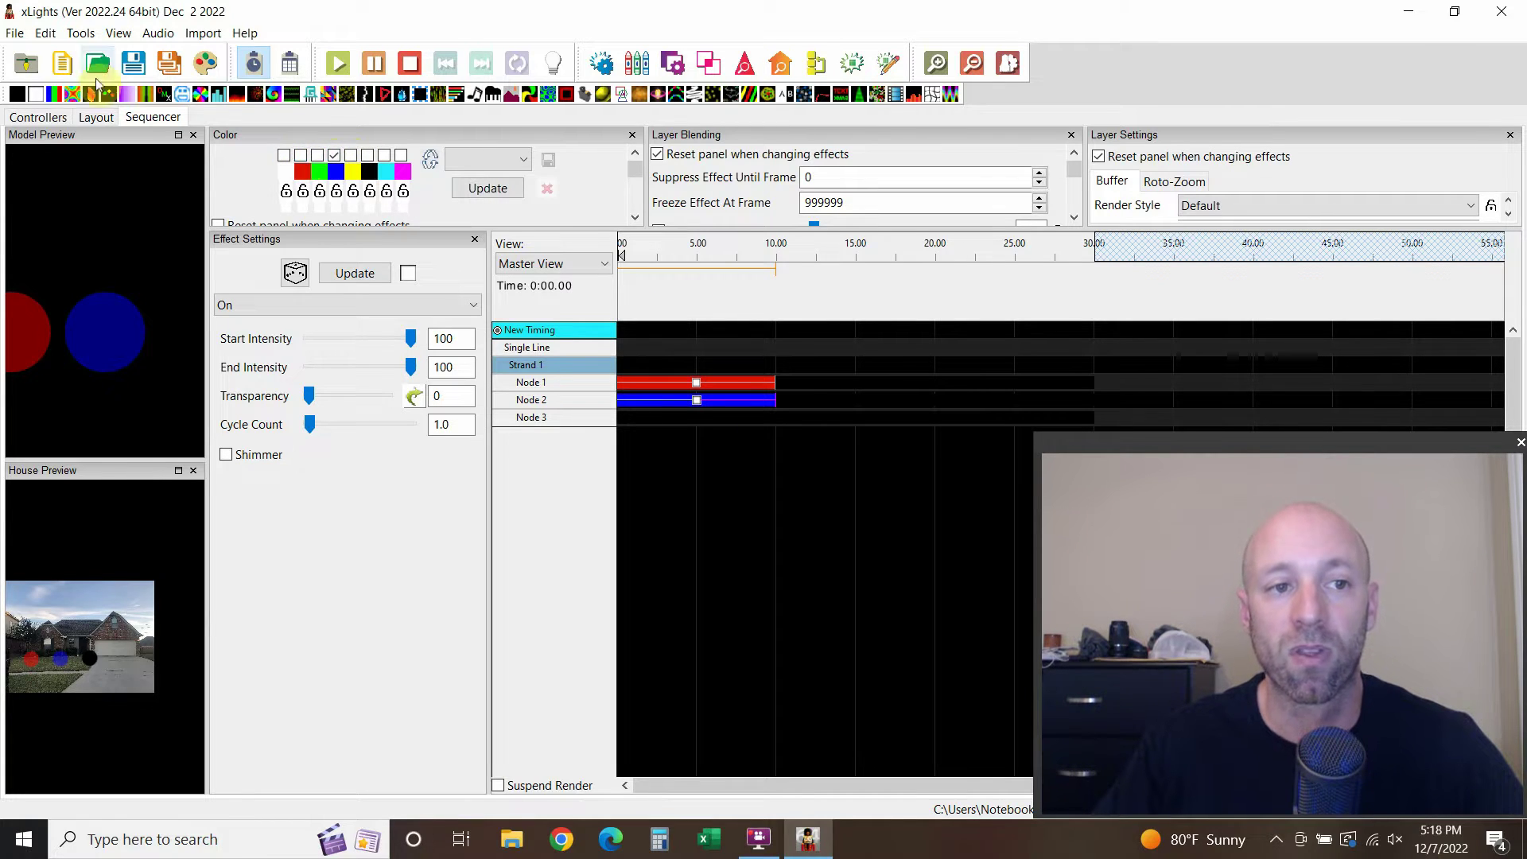
pyautogui.moveTo(36, 94); pyautogui.dragTo(775, 425)
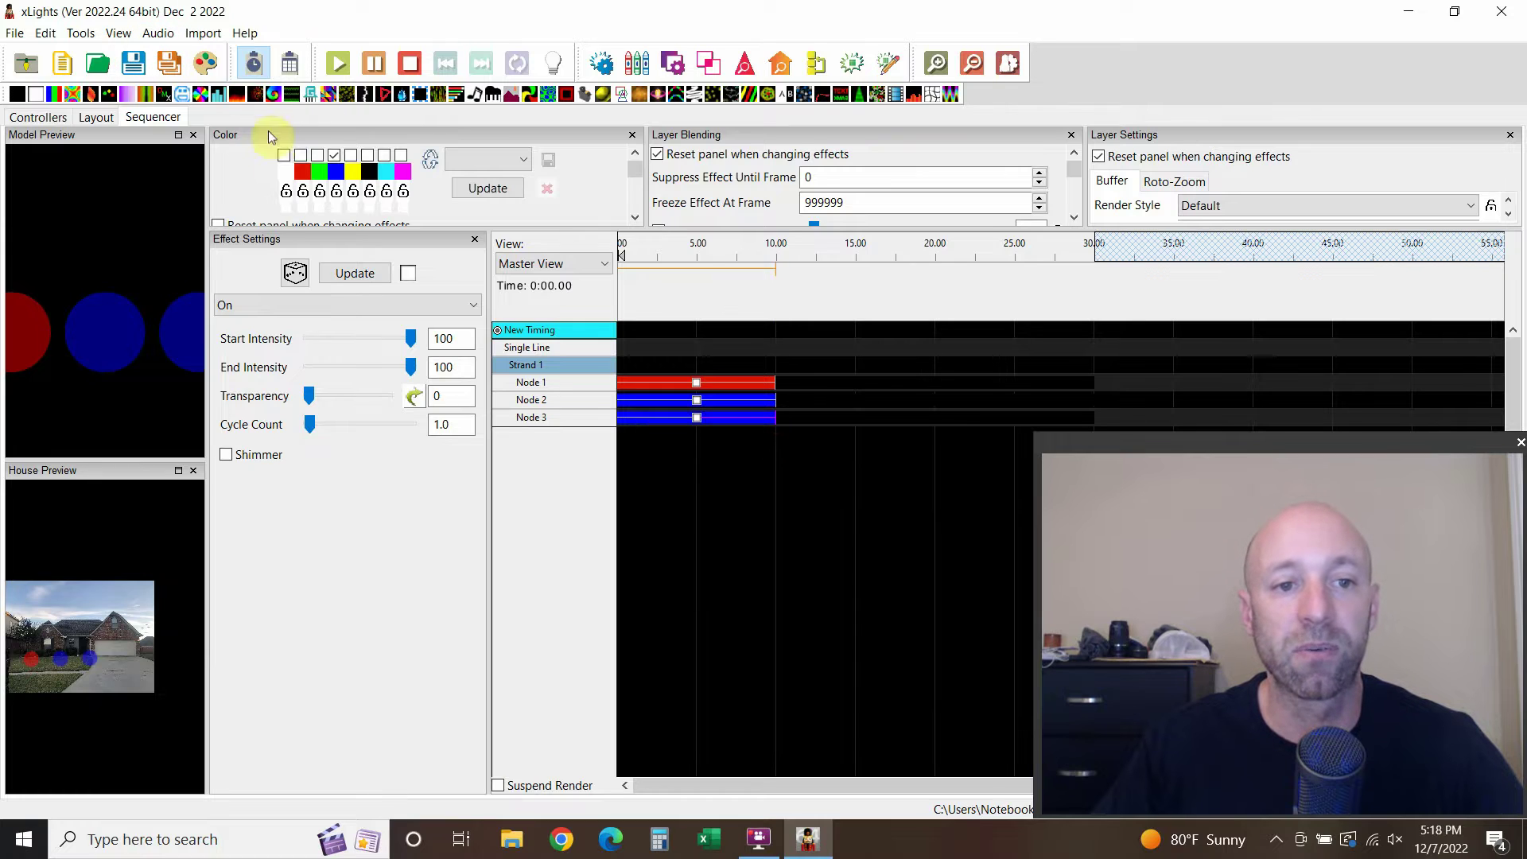
pyautogui.click(318, 155)
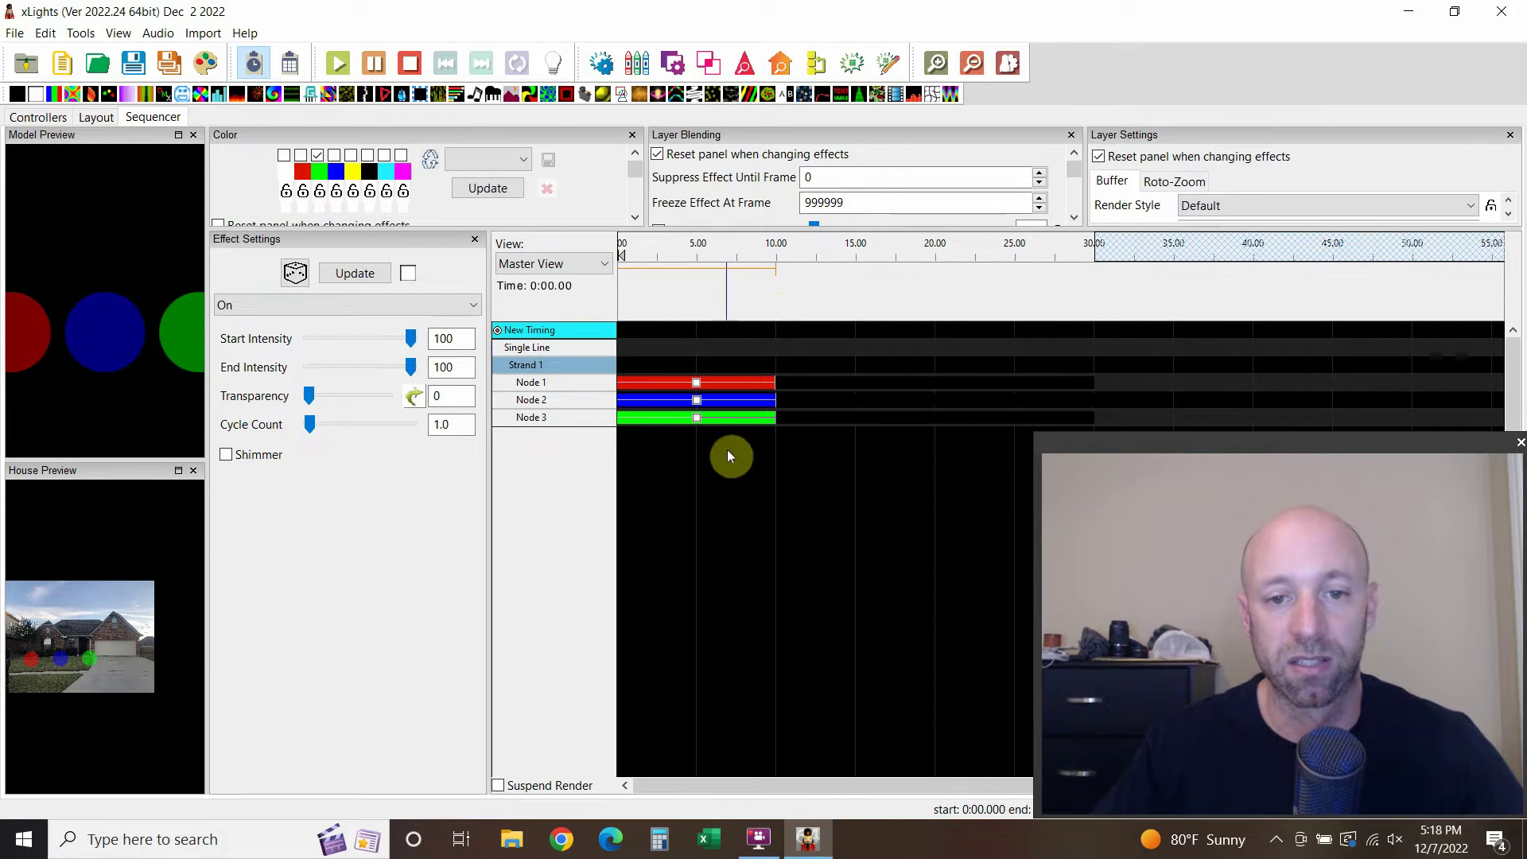
# Step: Set the start intensity of the red effect on Node 1 to 20 and play the sequence to preview the fade
pyautogui.click(650, 383)
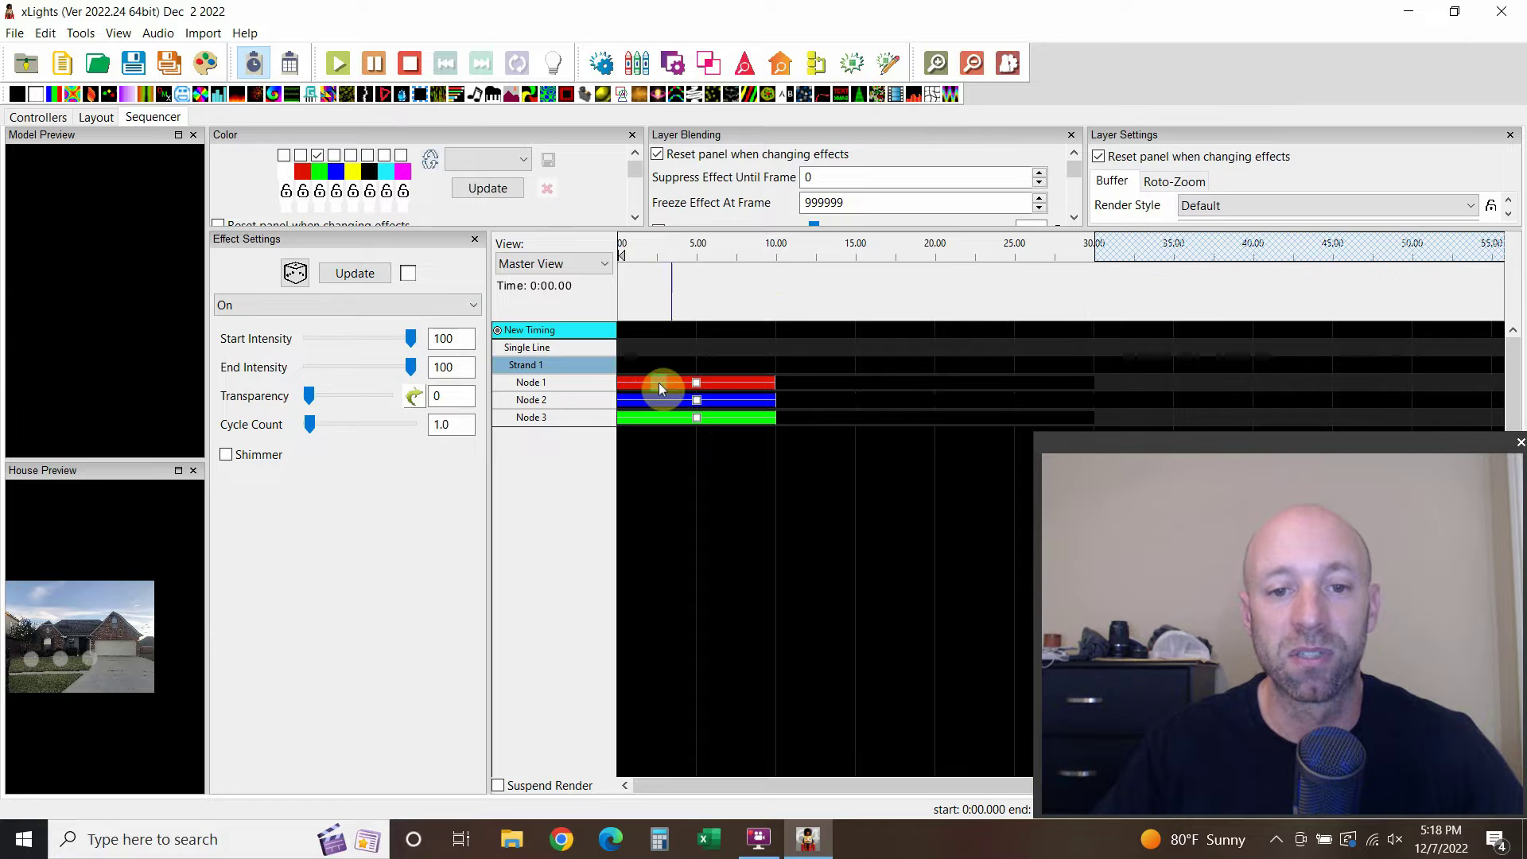
pyautogui.click(697, 386)
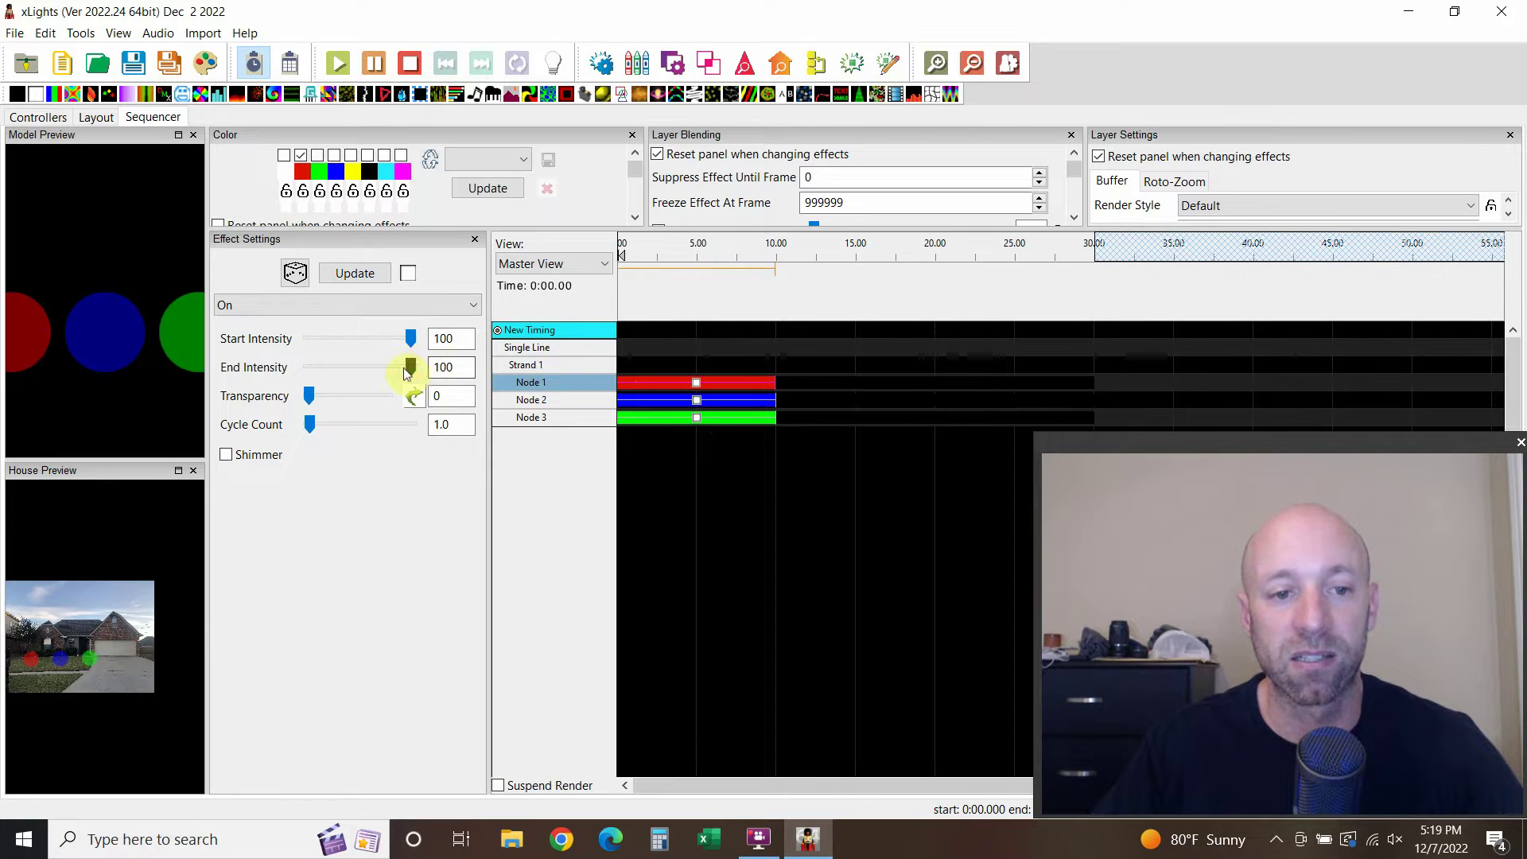
pyautogui.moveTo(411, 342); pyautogui.dragTo(330, 341)
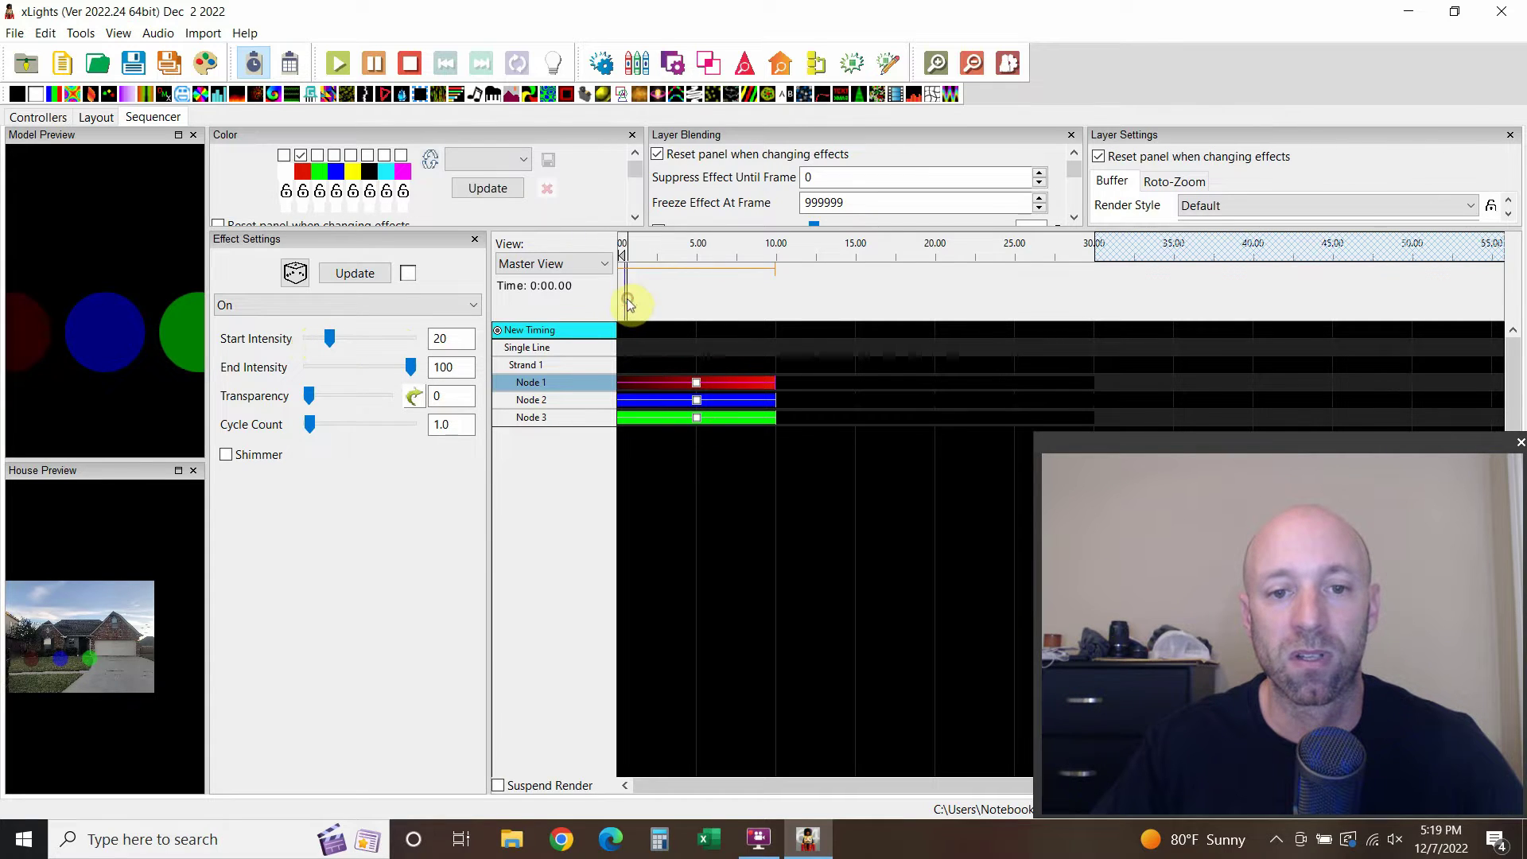
pyautogui.click(337, 63)
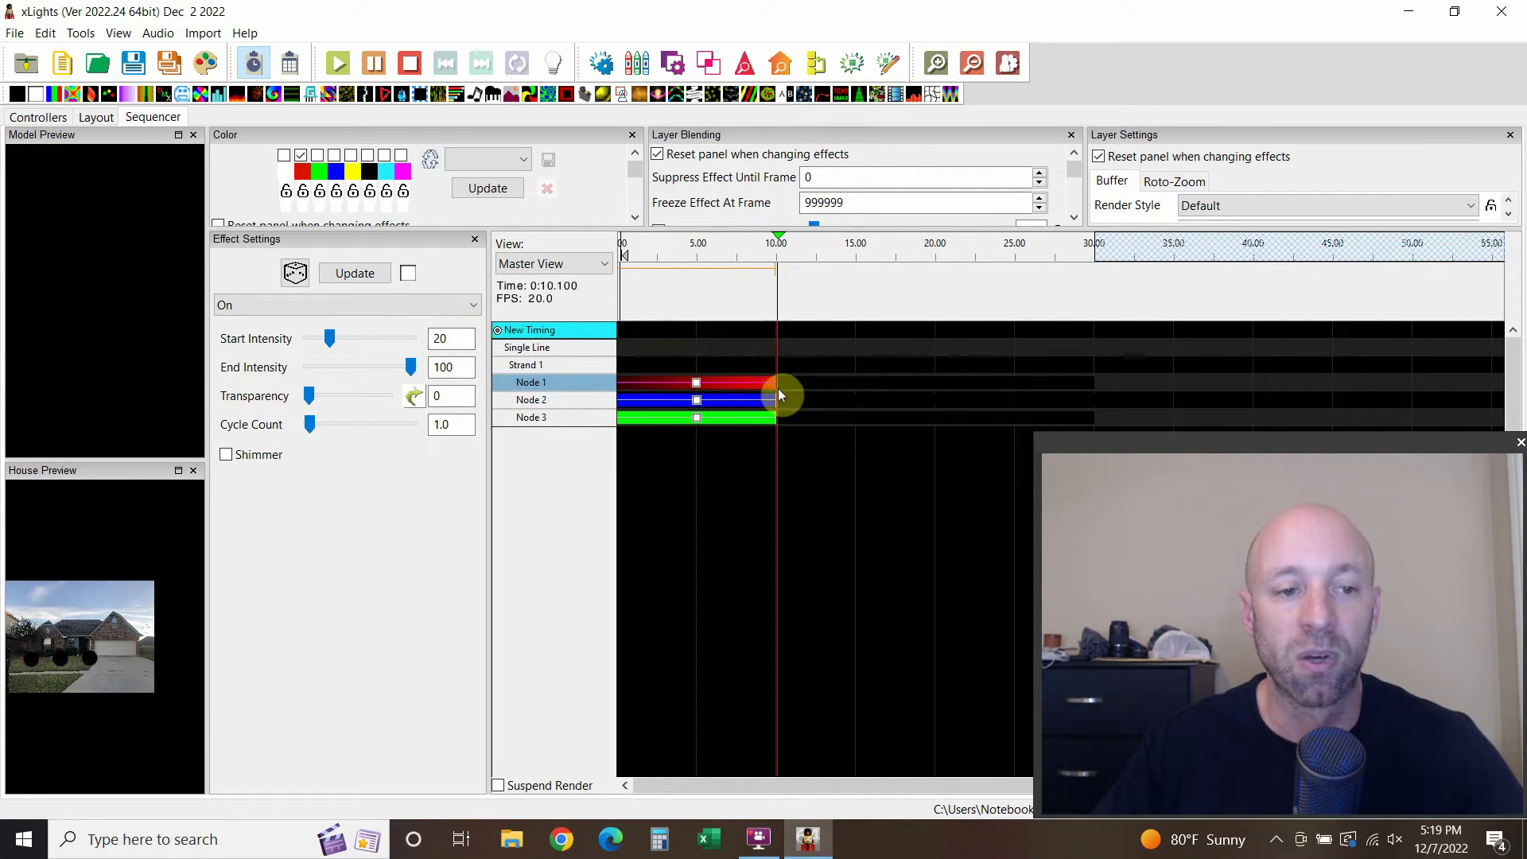
# Step: Delete the red, blue and green On effects from Node 1, Node 2 and Node 3
pyautogui.rightClick(696, 387)
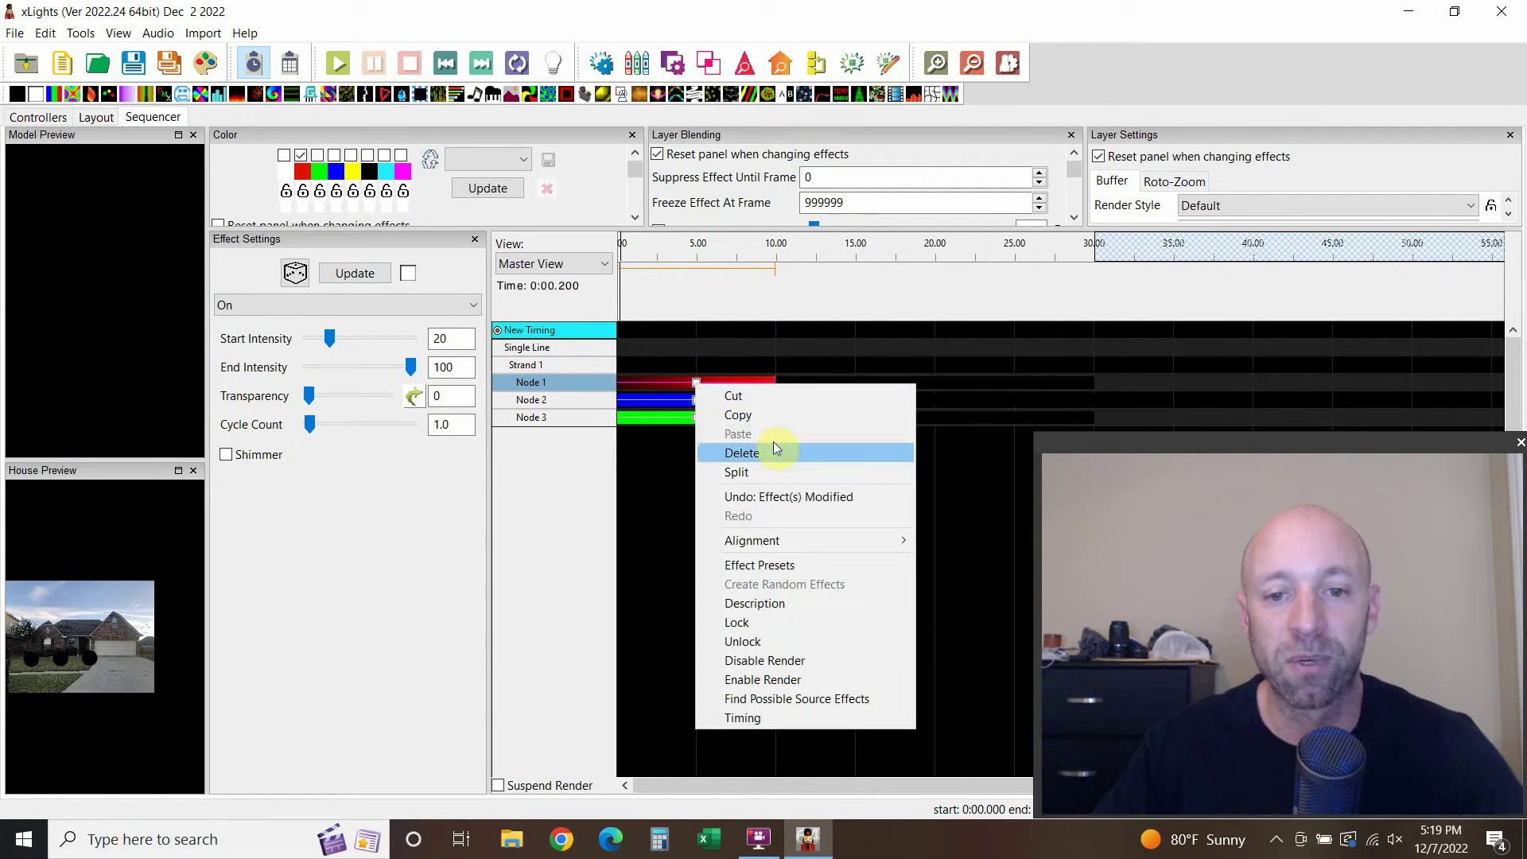
pyautogui.click(773, 442)
pyautogui.rightClick(694, 407)
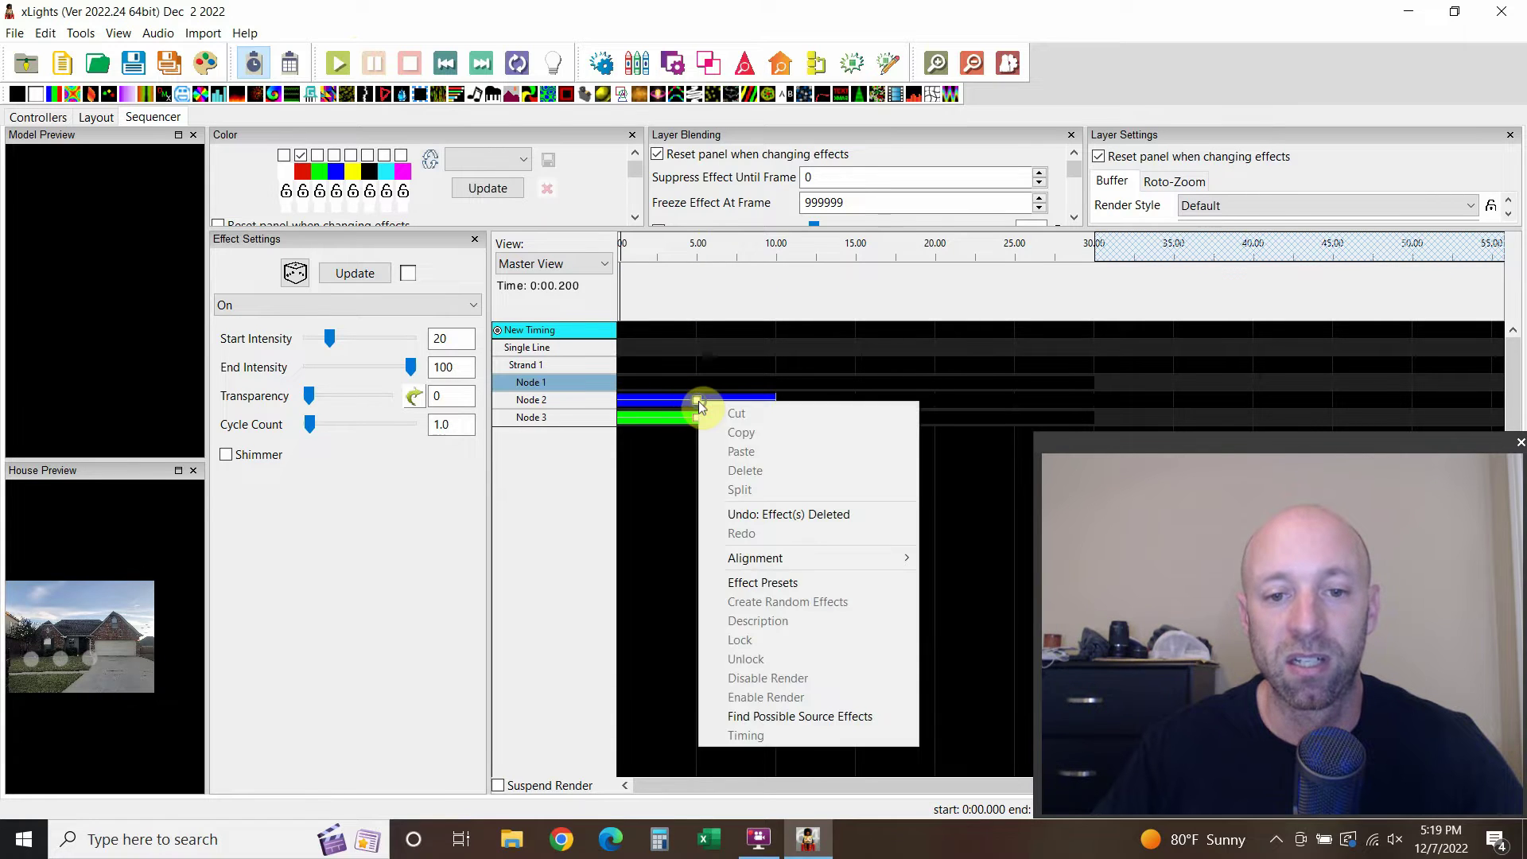
pyautogui.click(693, 403)
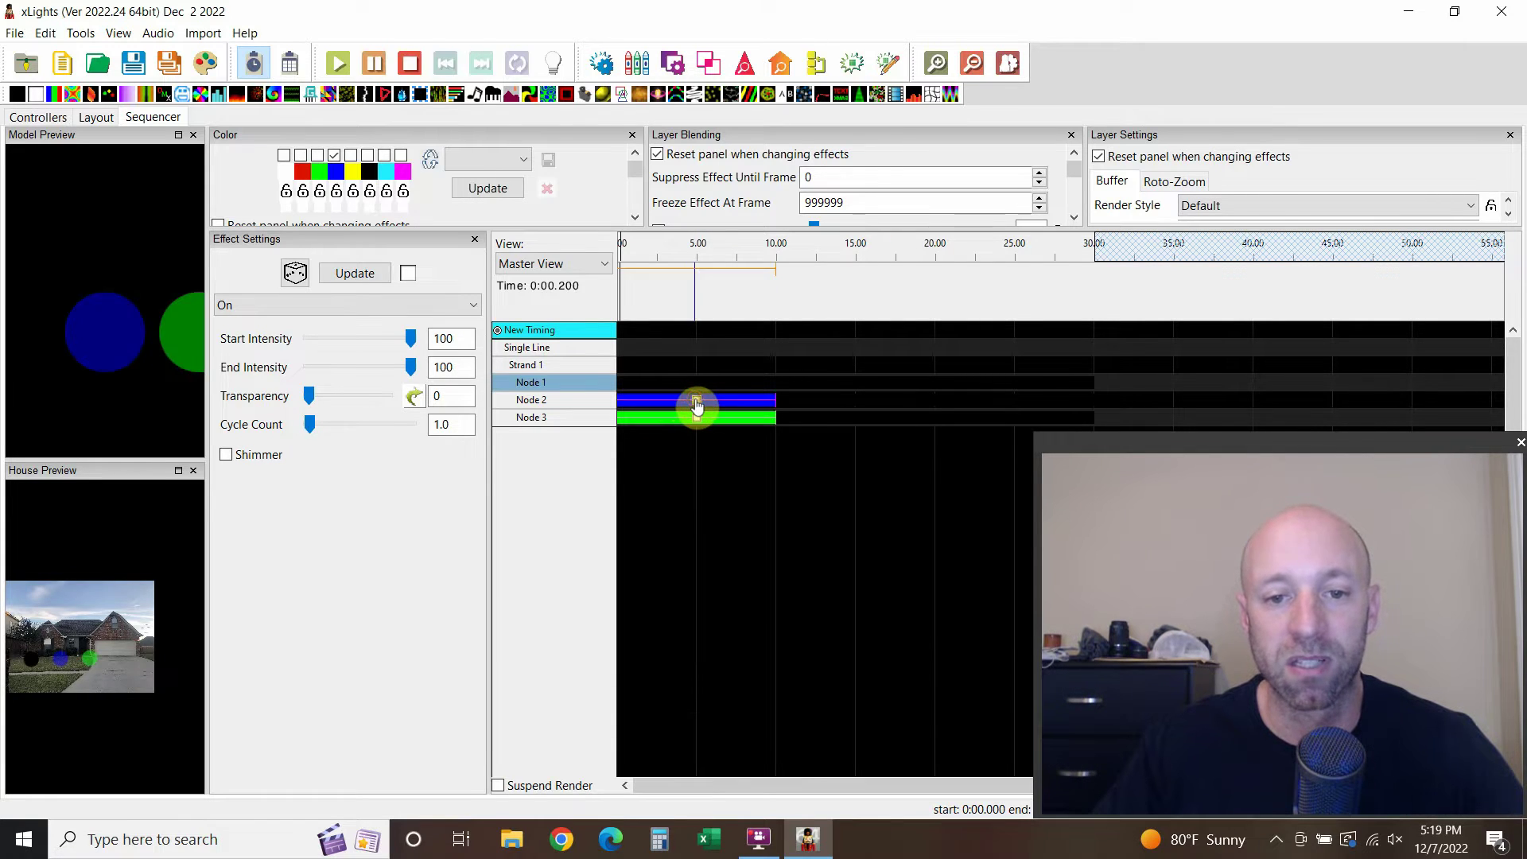
pyautogui.rightClick(695, 405)
pyautogui.click(743, 468)
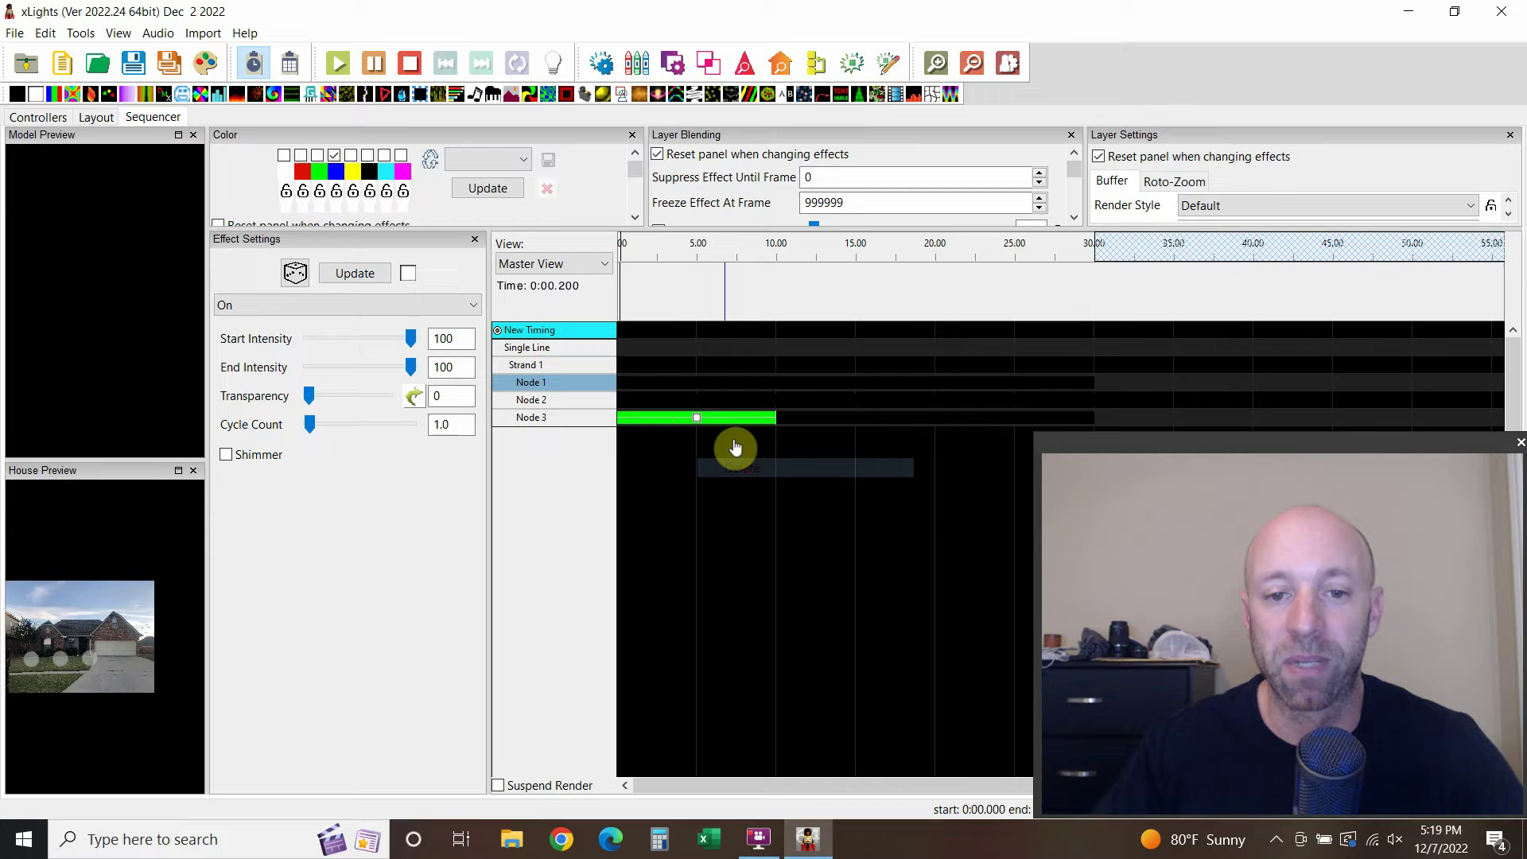
pyautogui.rightClick(698, 420)
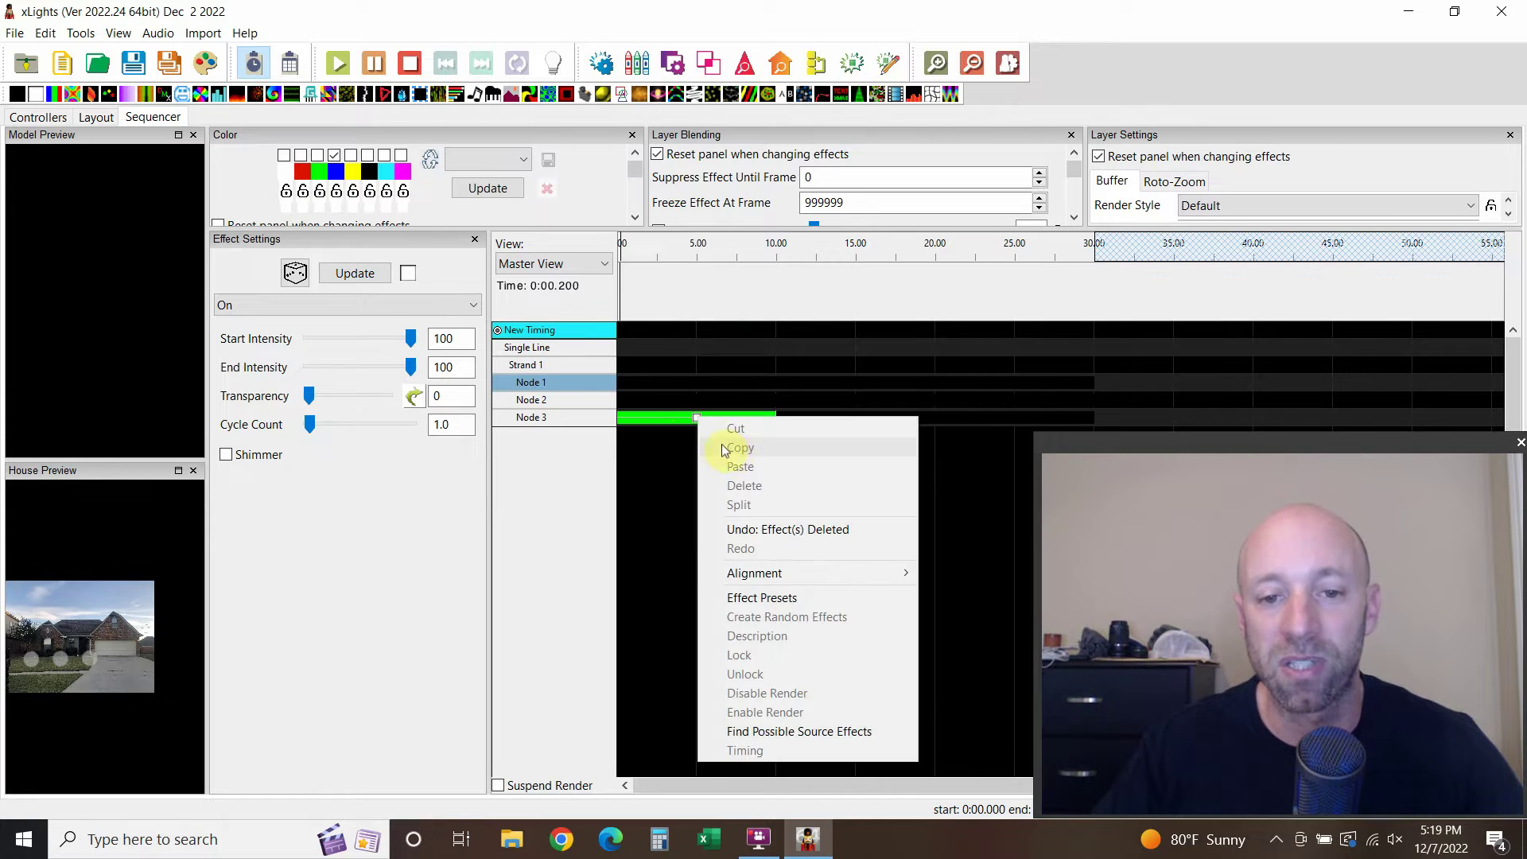
pyautogui.click(723, 444)
pyautogui.rightClick(698, 425)
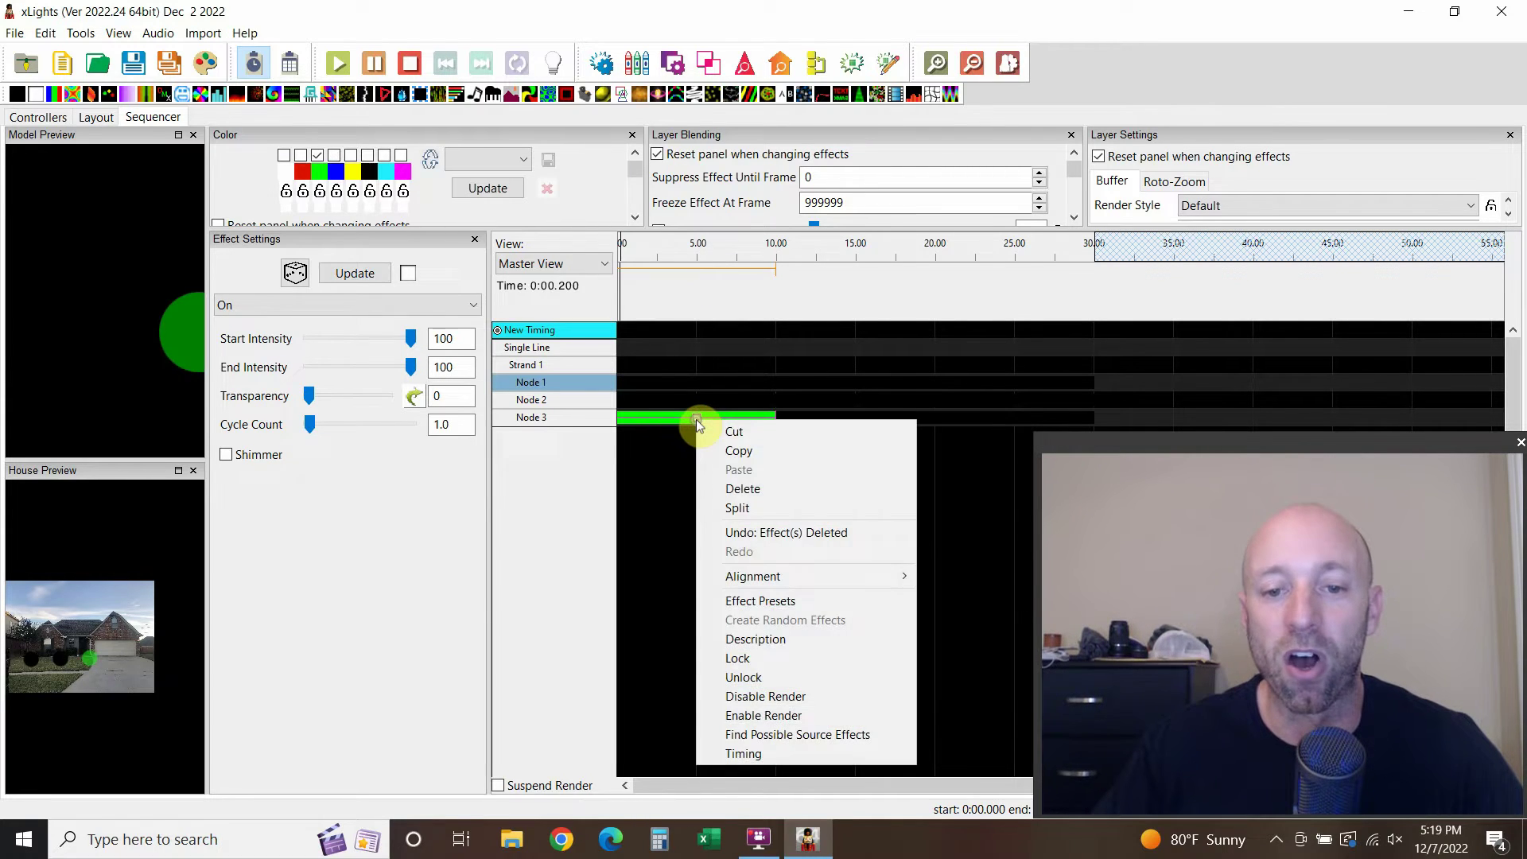
pyautogui.click(743, 487)
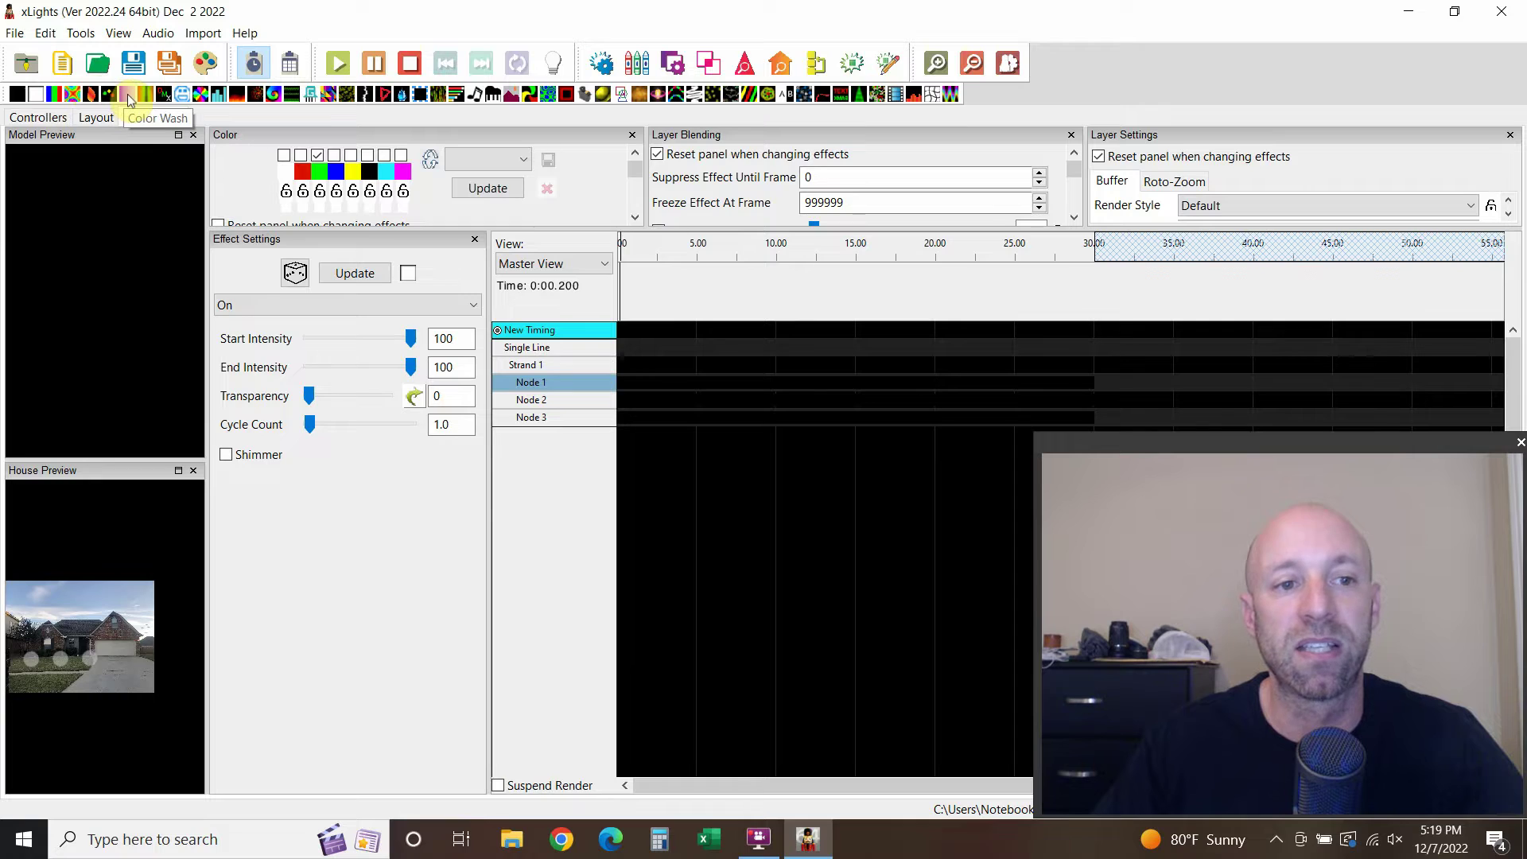
# Step: Add a Color Wash effect from 0 to 10 seconds on Node 1 in green and blue, and play it
pyautogui.moveTo(127, 94); pyautogui.dragTo(775, 381)
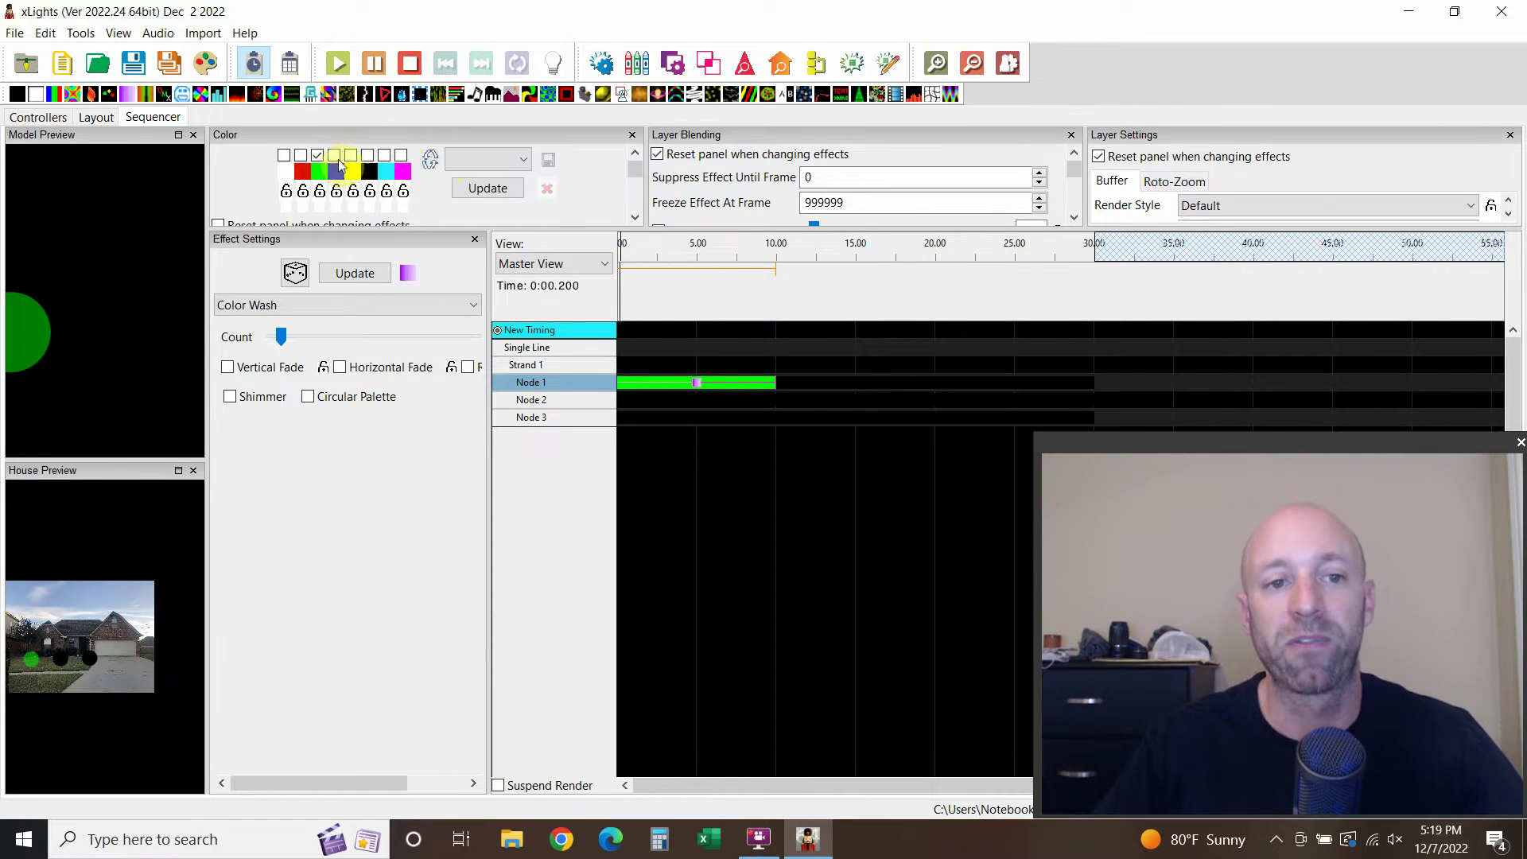
pyautogui.click(337, 156)
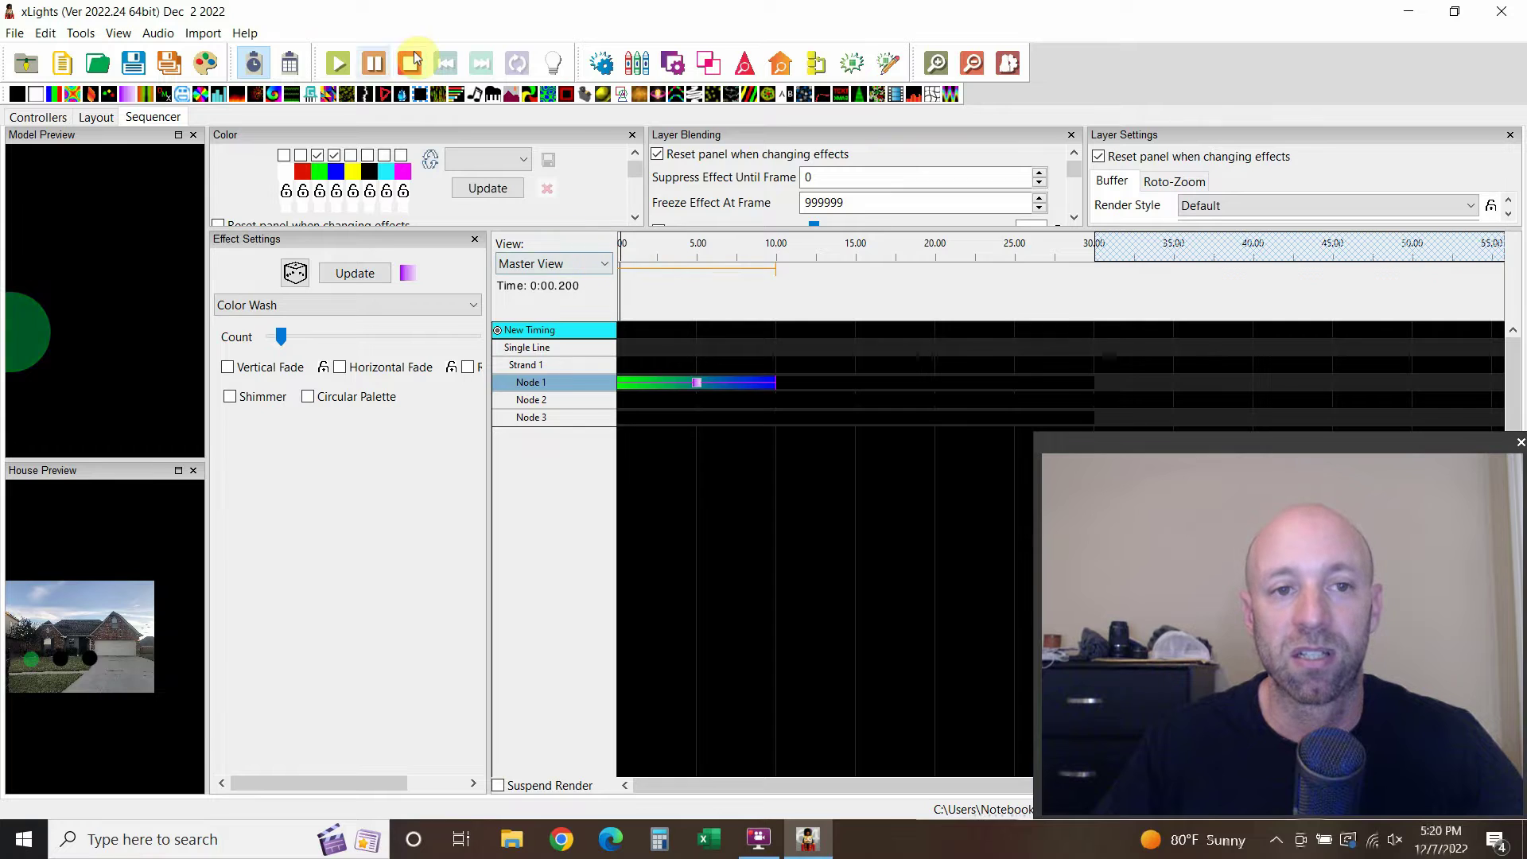
pyautogui.click(337, 63)
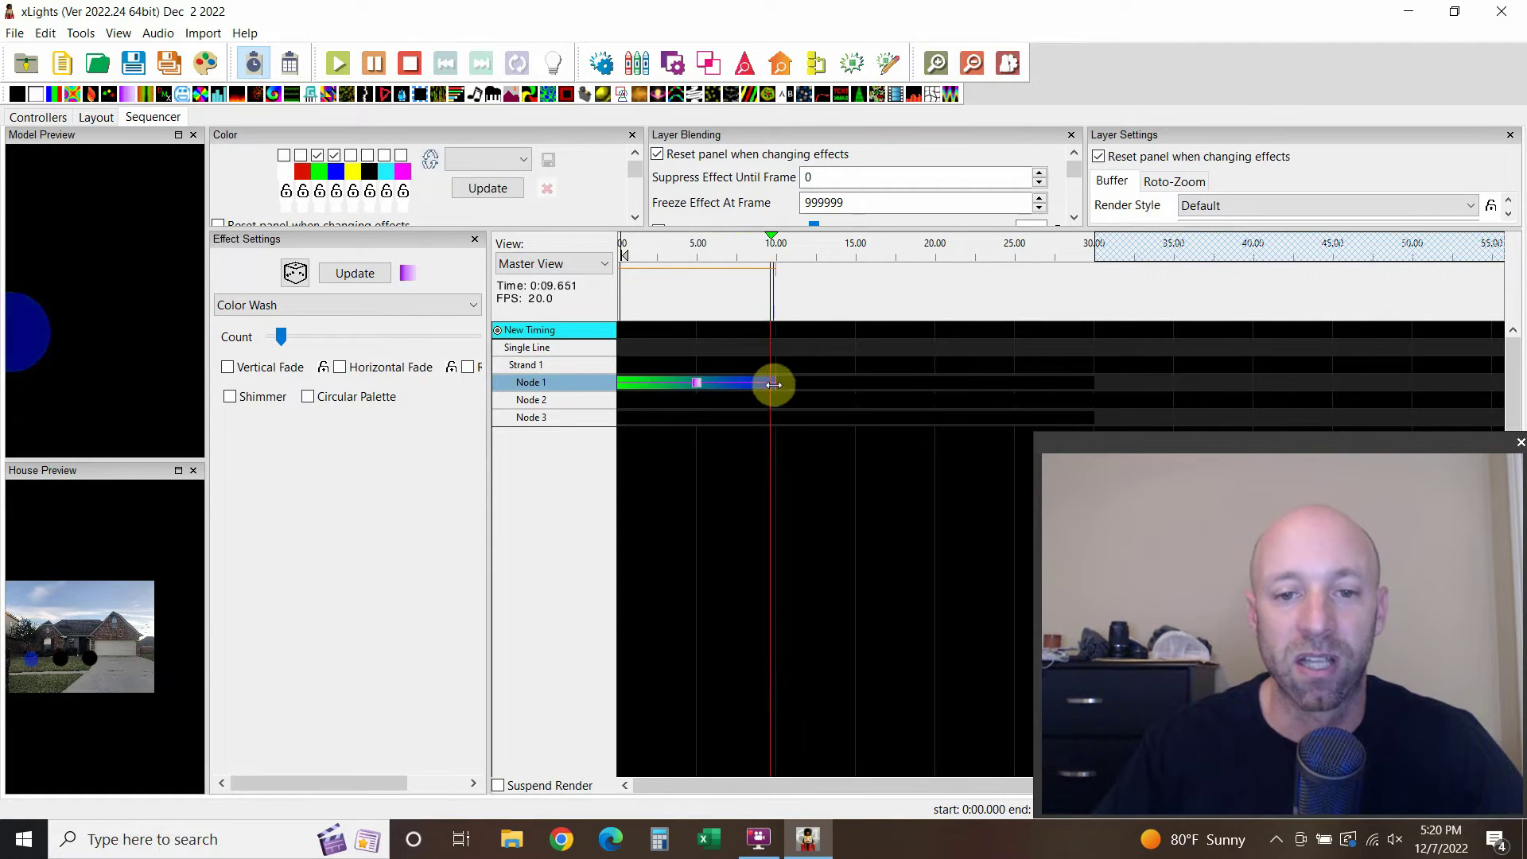
pyautogui.click(409, 64)
# Step: Delete the Color Wash effect from Node 1
pyautogui.click(692, 384)
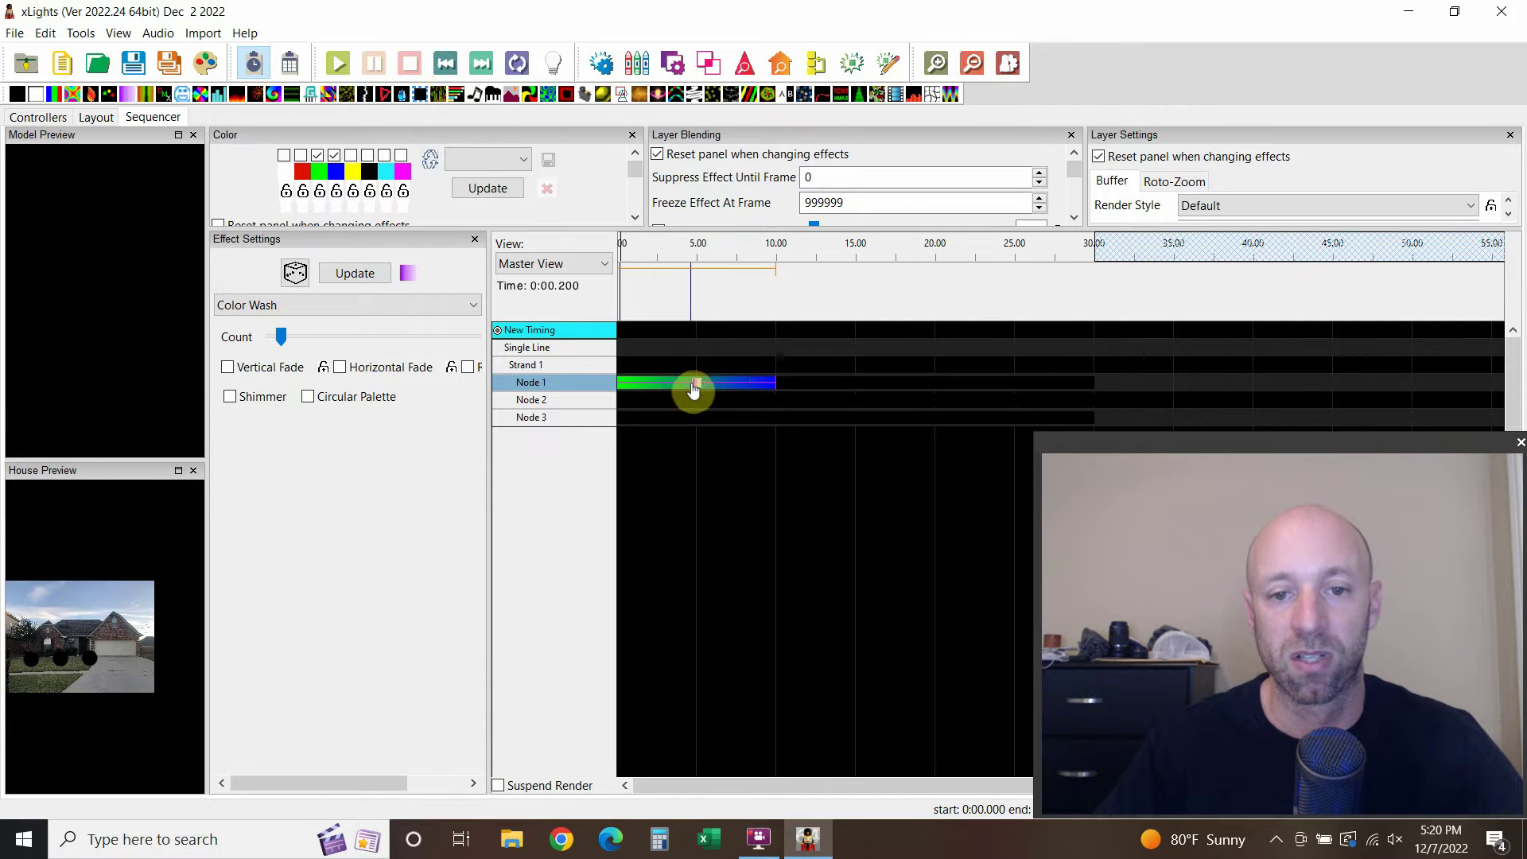
pyautogui.rightClick(698, 389)
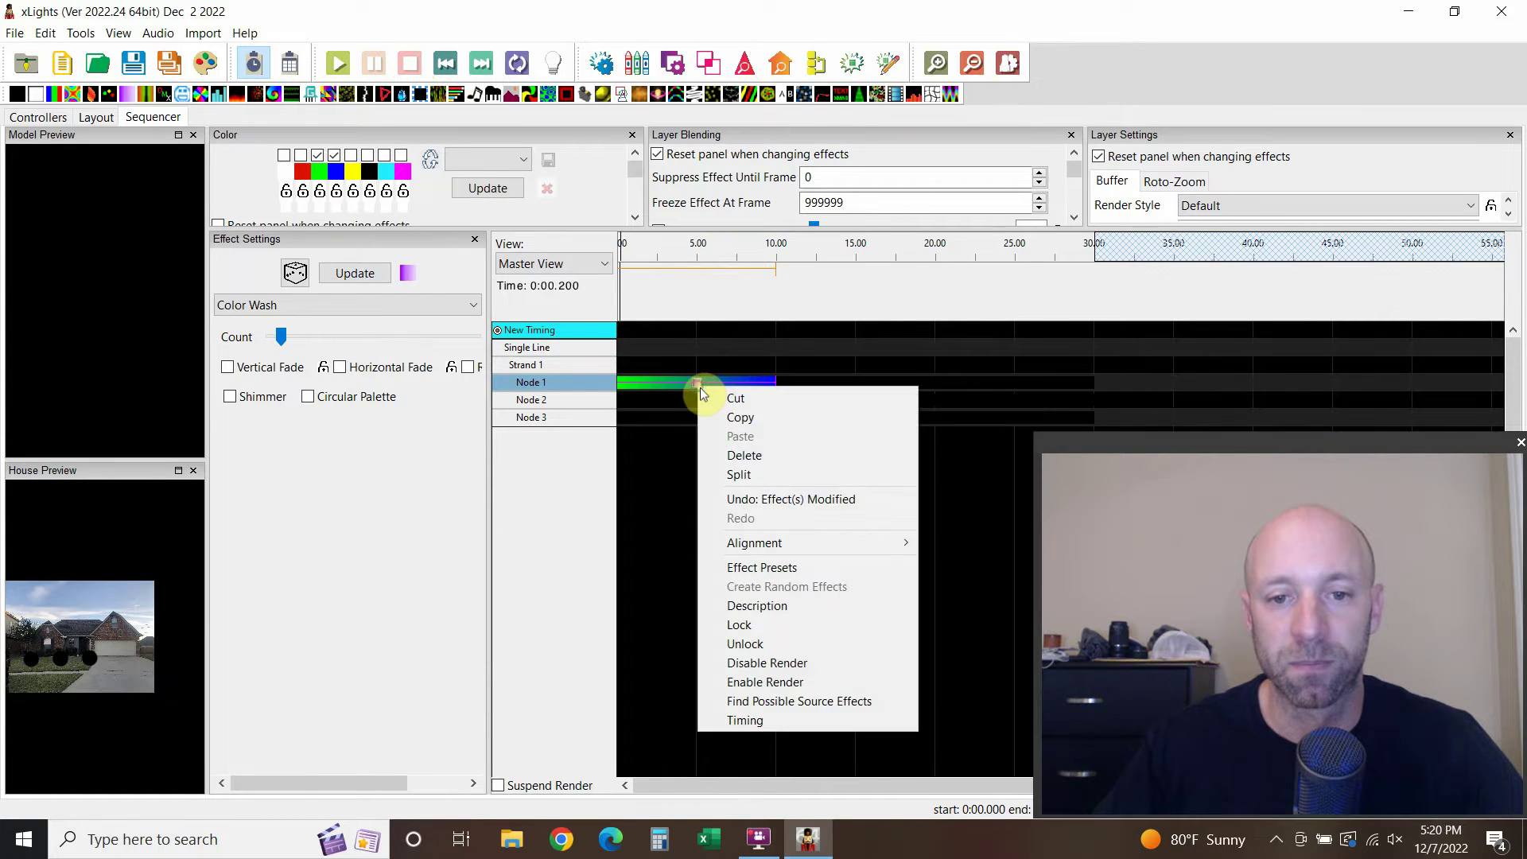
pyautogui.click(728, 449)
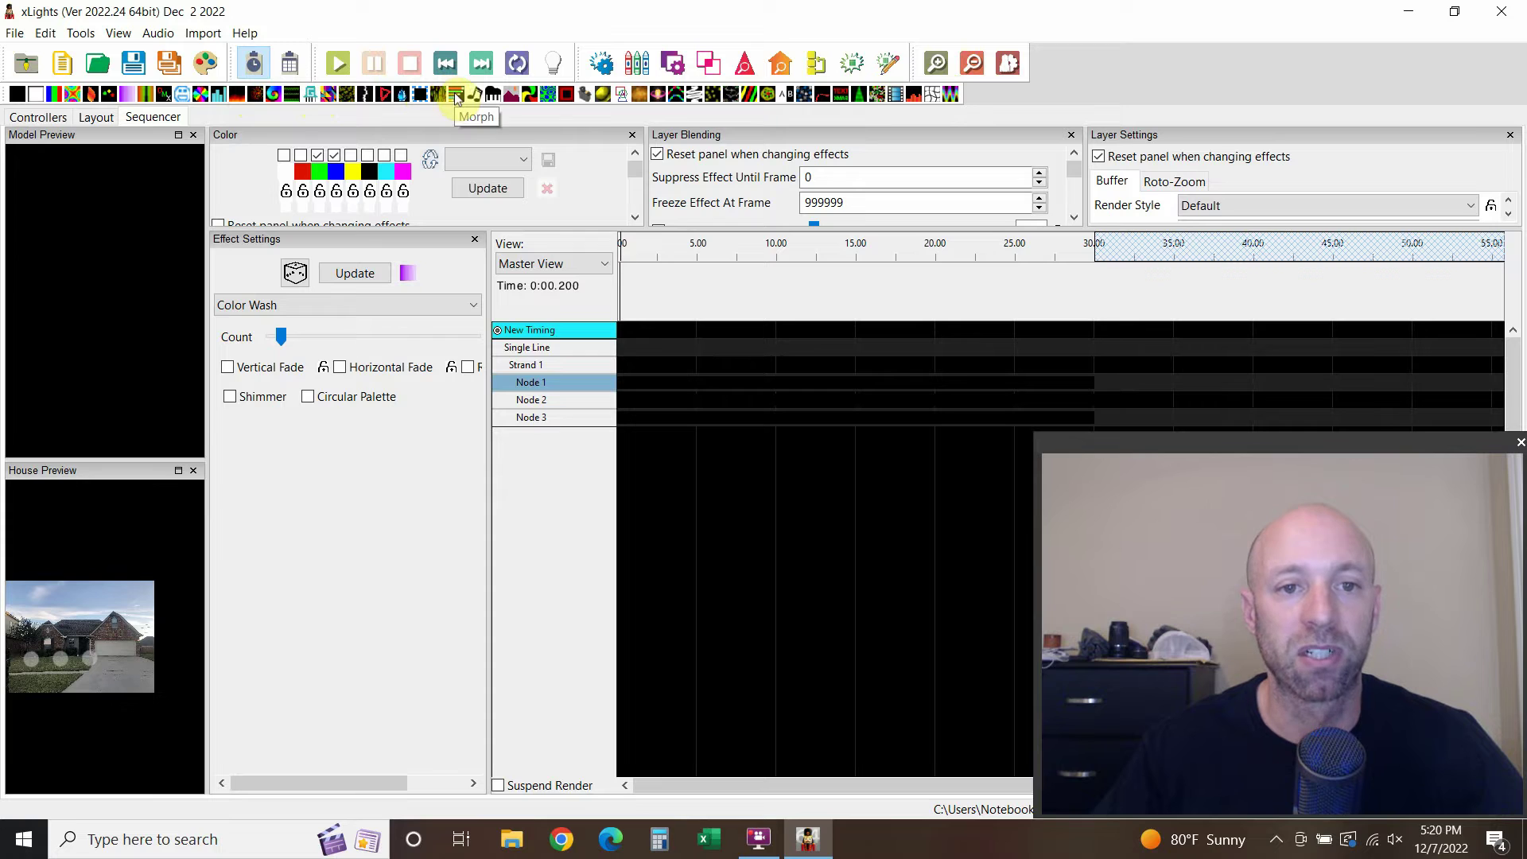
# Step: Add one-second green On effects to Node 1 starting at 0, 2 and 4 seconds
pyautogui.moveTo(35, 93); pyautogui.dragTo(625, 383)
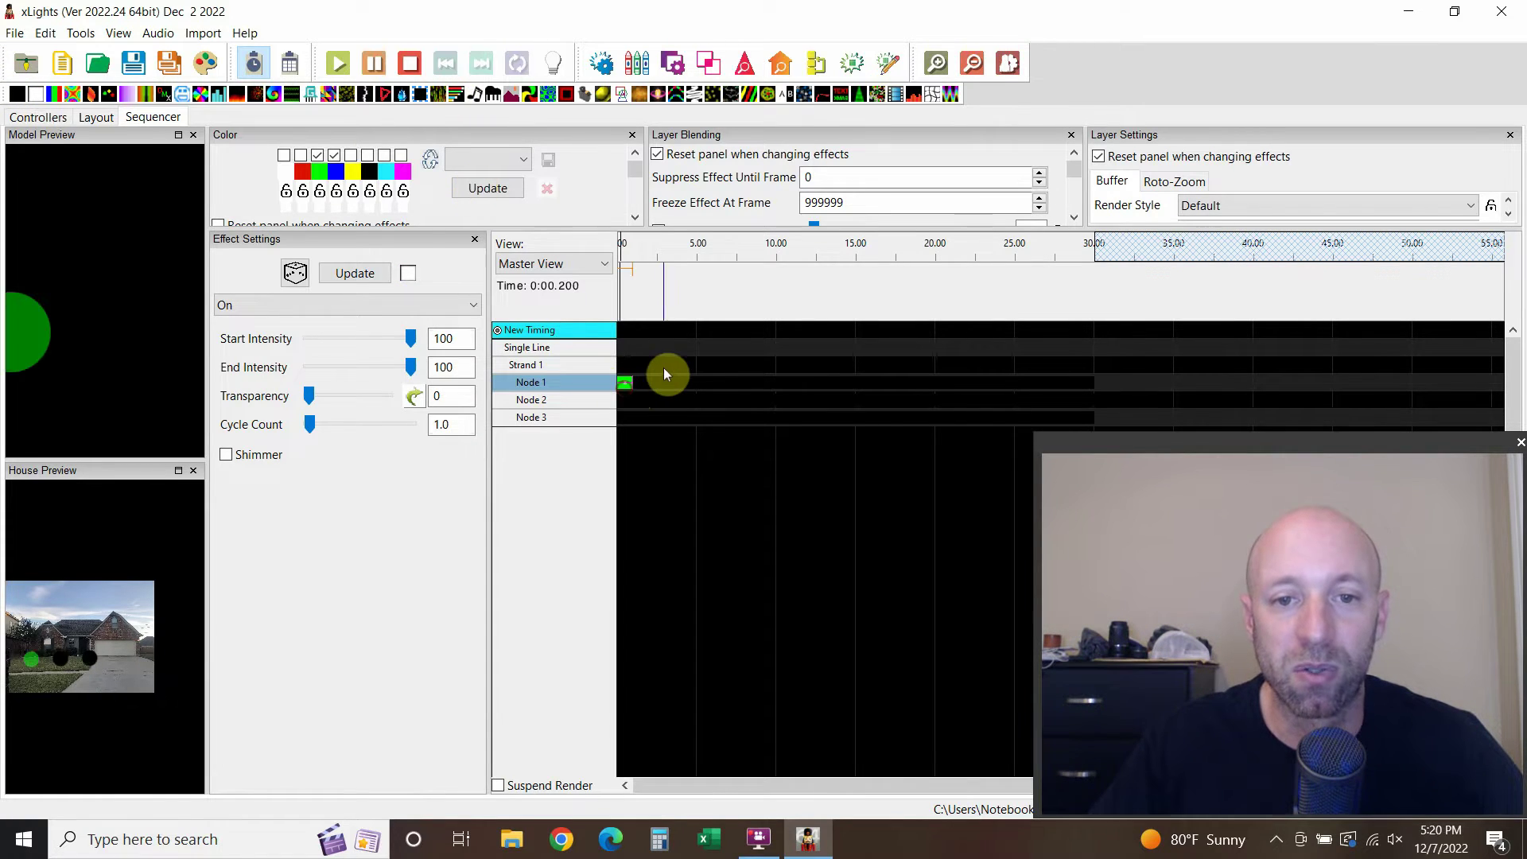
pyautogui.click(936, 65)
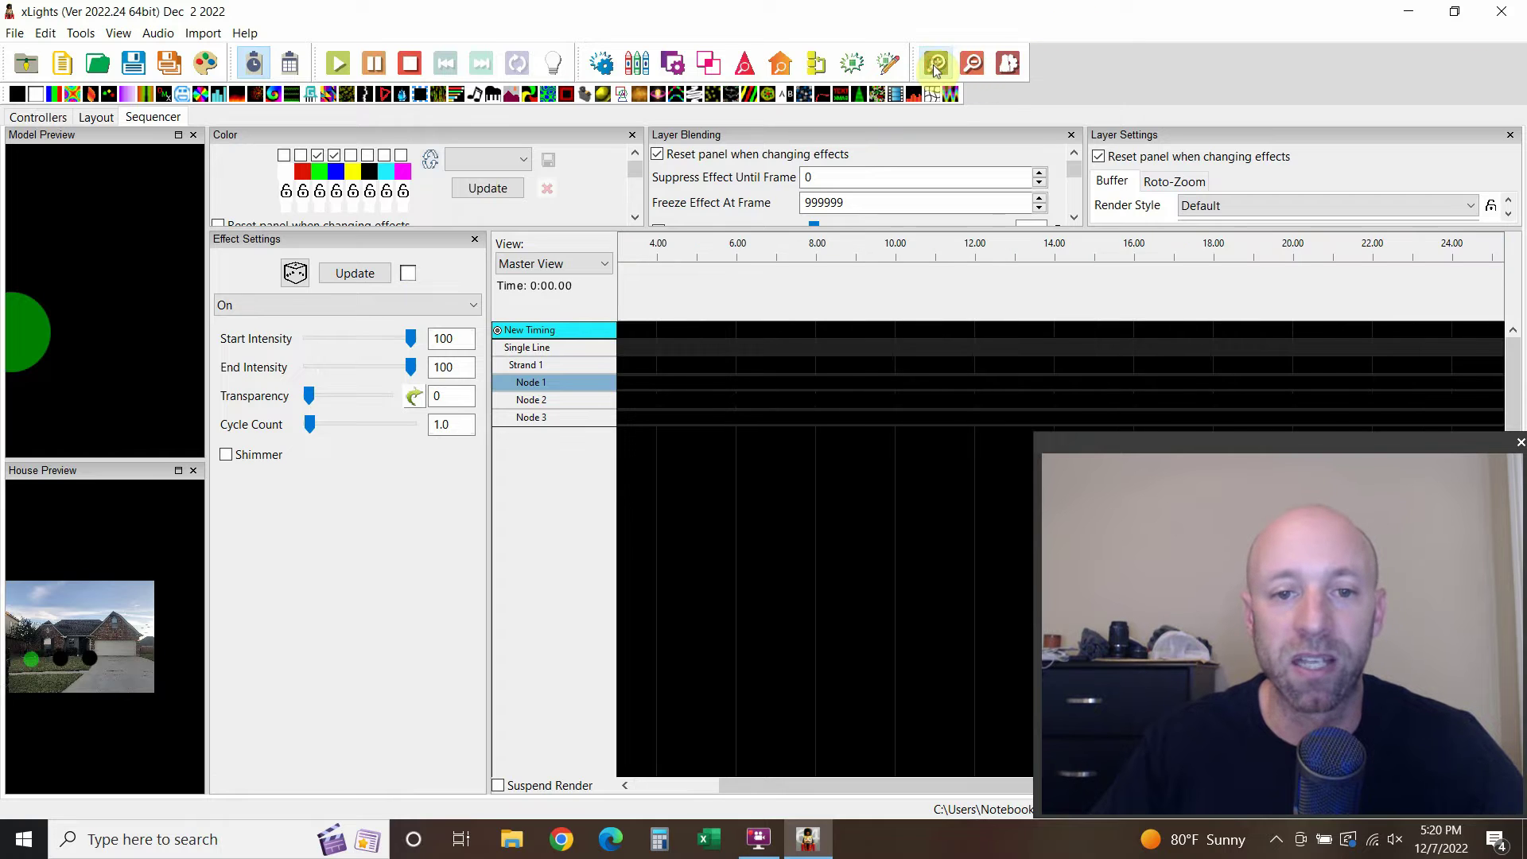
pyautogui.moveTo(795, 785); pyautogui.dragTo(686, 776)
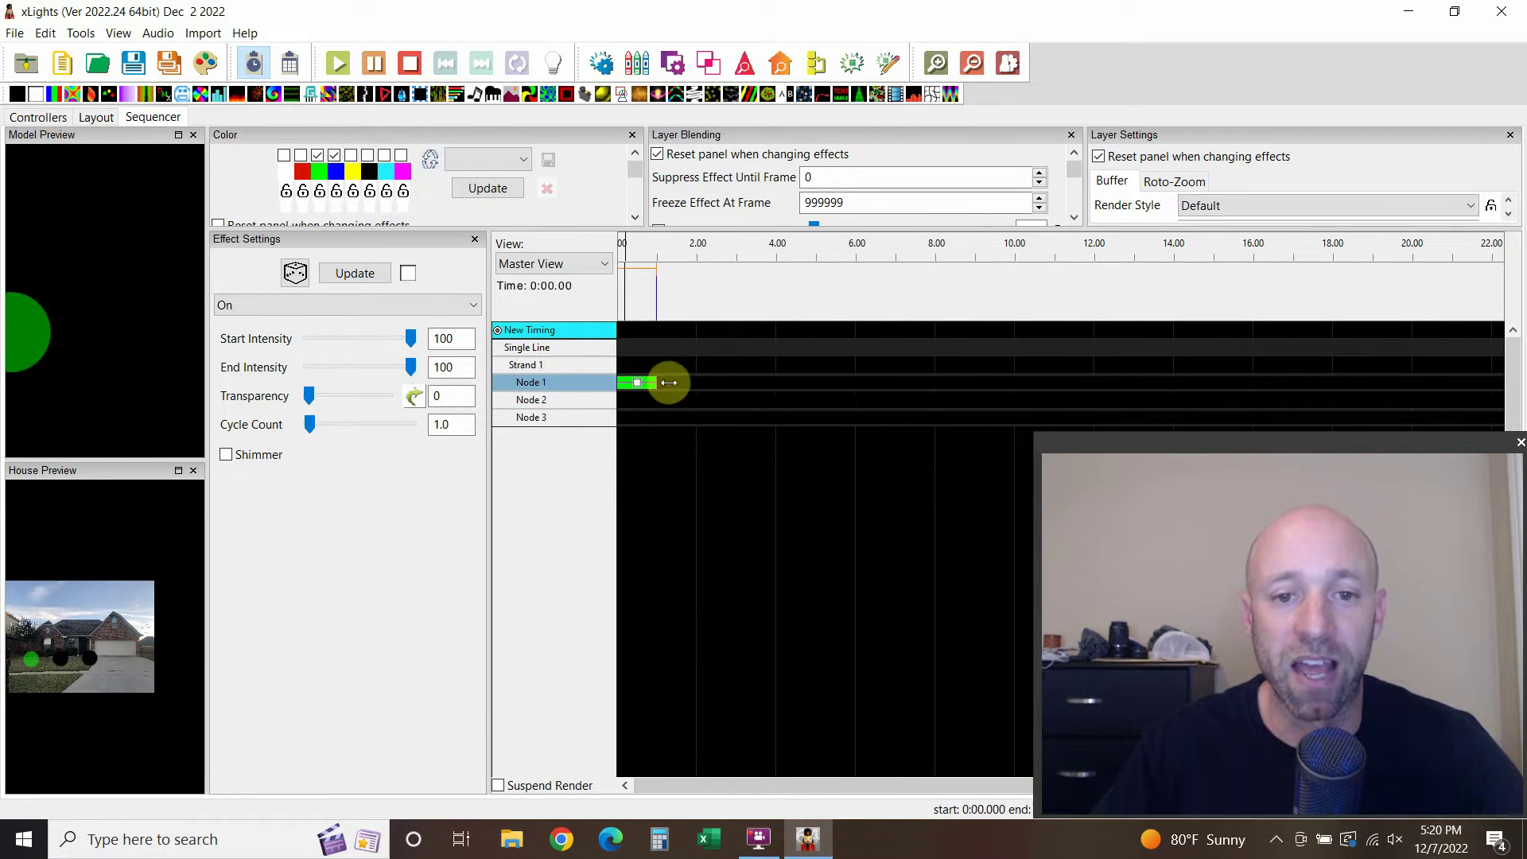
pyautogui.moveTo(654, 381); pyautogui.dragTo(695, 381)
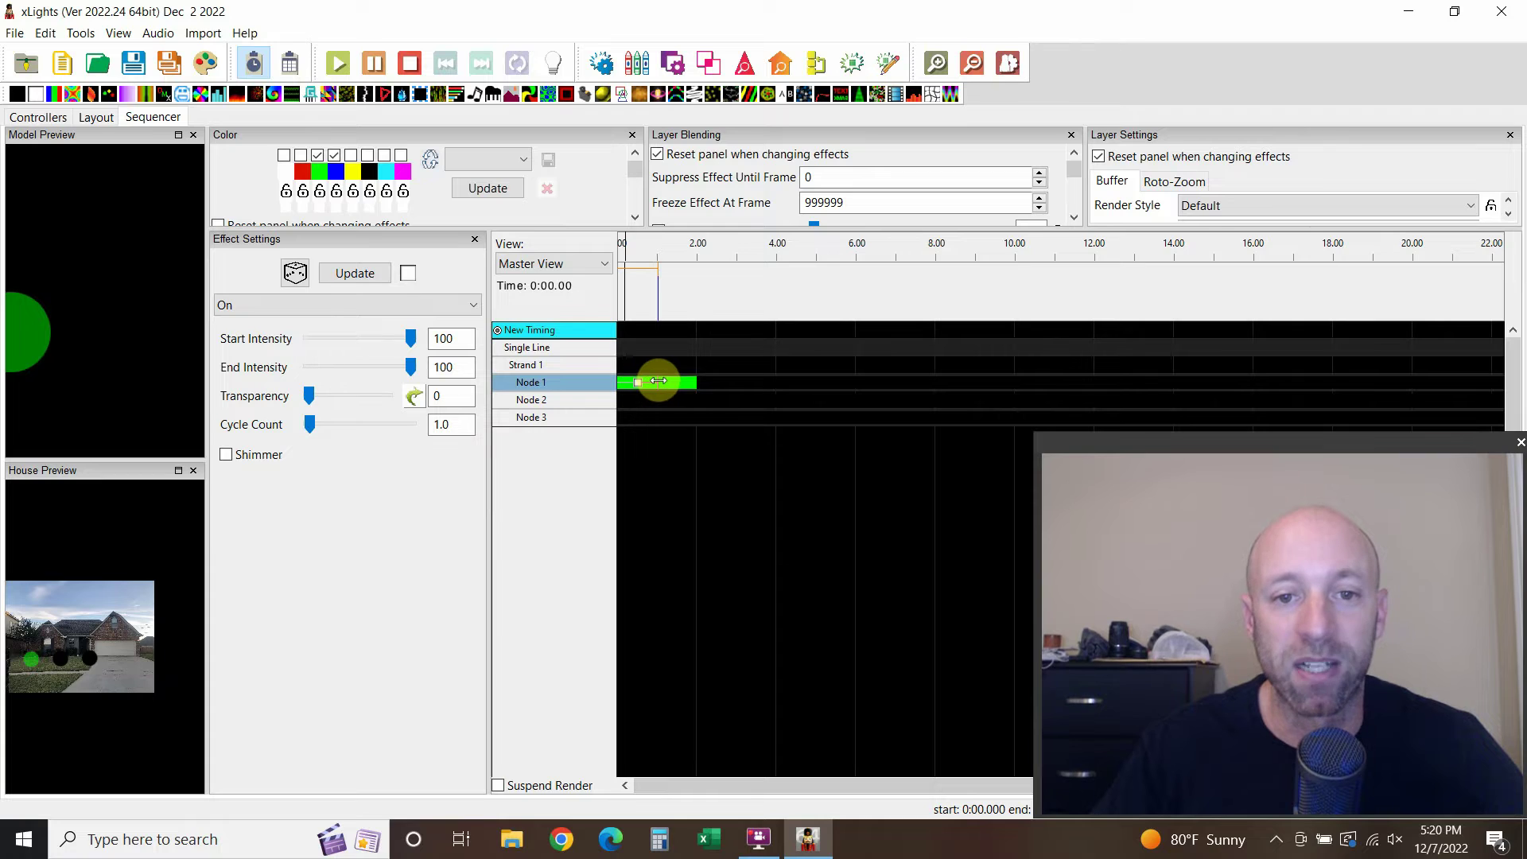
pyautogui.hotkey('ctrl', 'z')
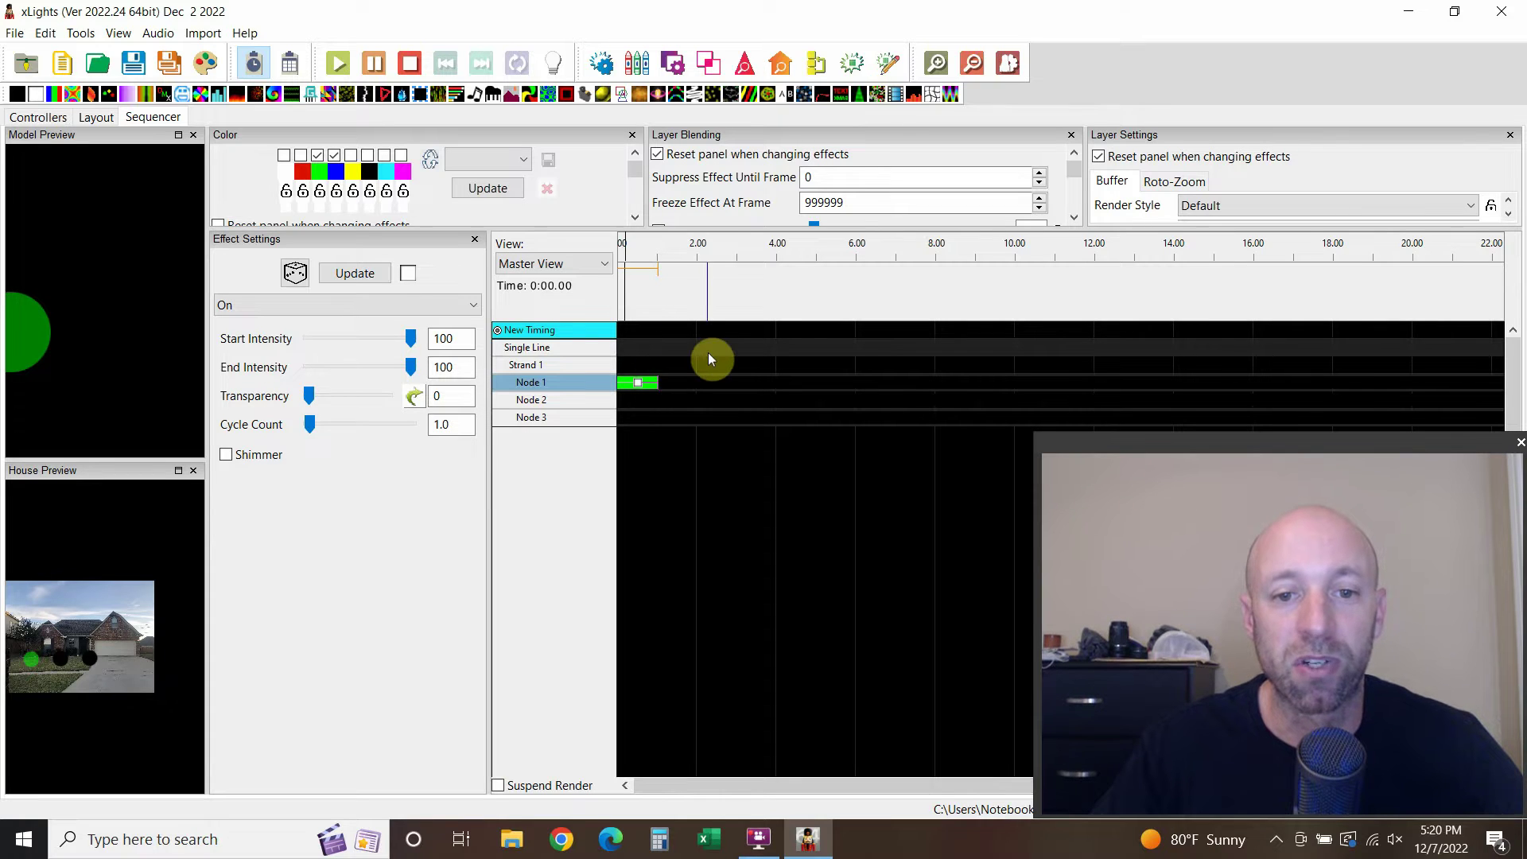
pyautogui.moveTo(34, 94); pyautogui.dragTo(717, 382)
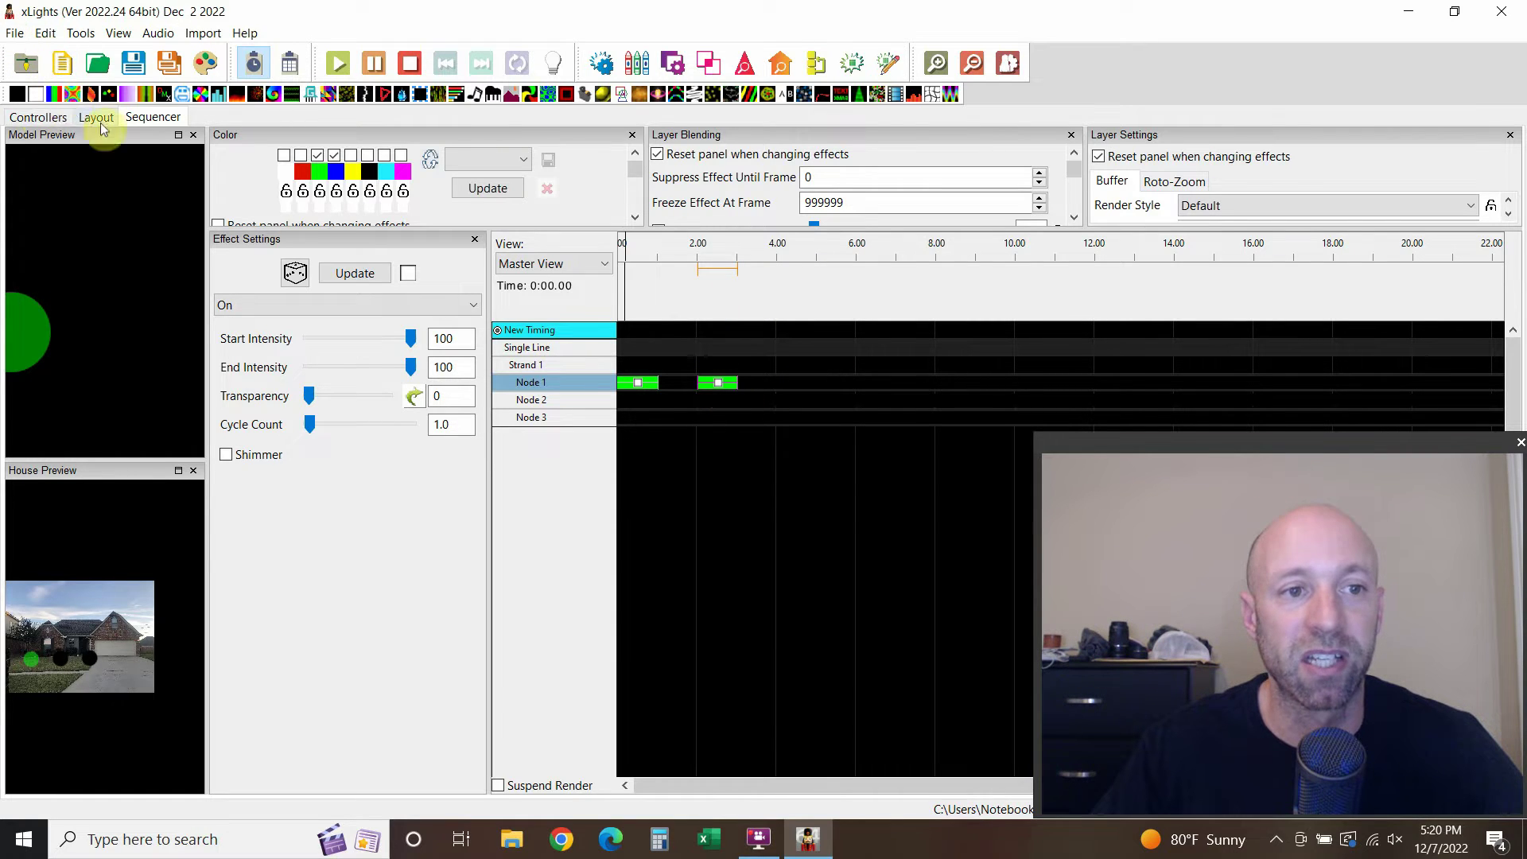
pyautogui.moveTo(36, 94); pyautogui.dragTo(796, 381)
# Step: Add one-second On effects in red only to Node 2 starting at 1, 3 and 5 seconds
pyautogui.click(661, 402)
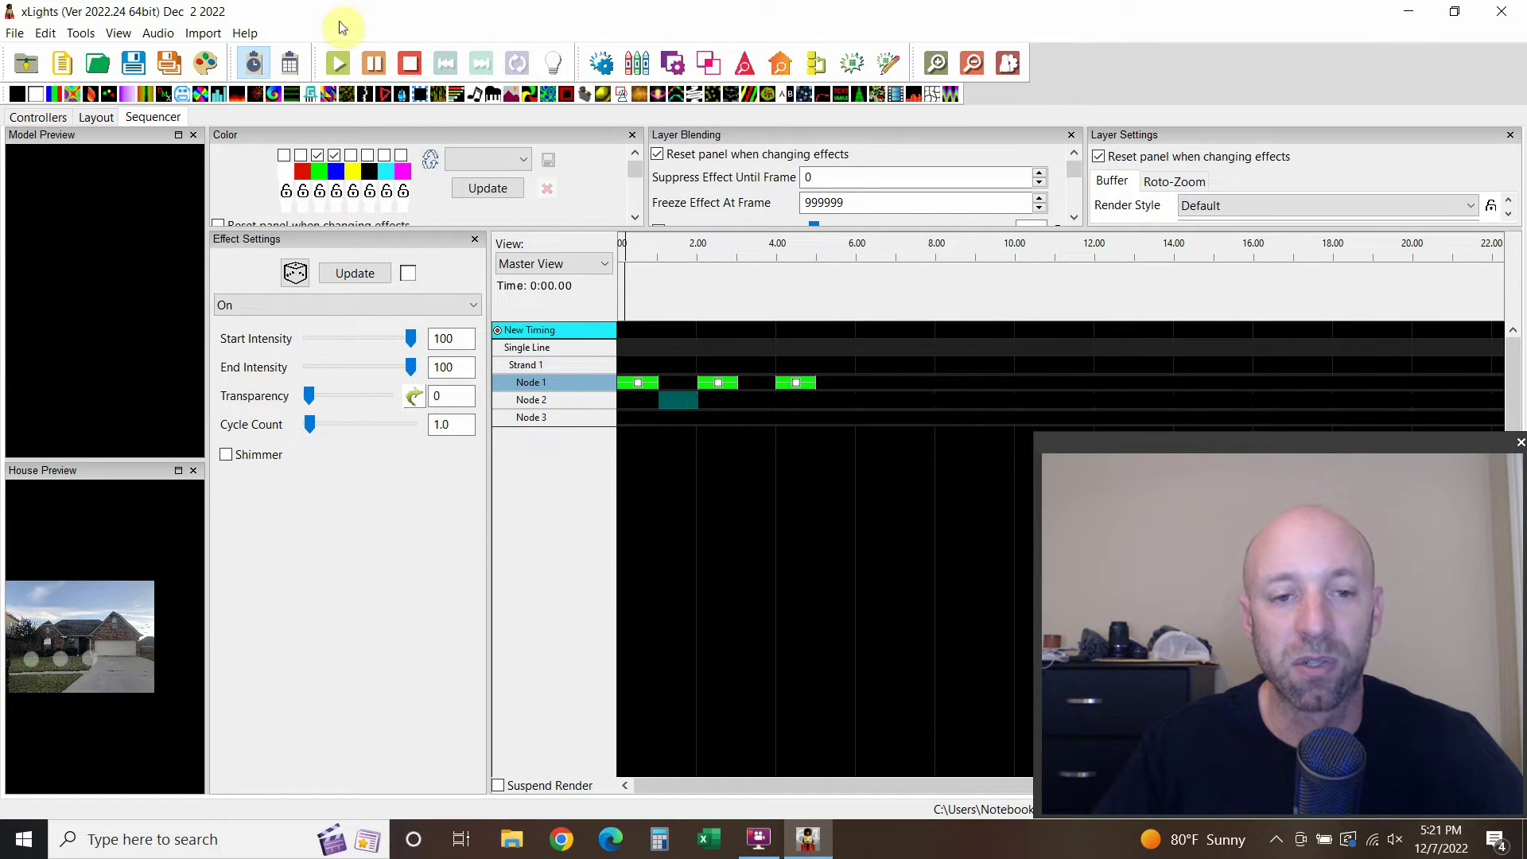
pyautogui.click(318, 155)
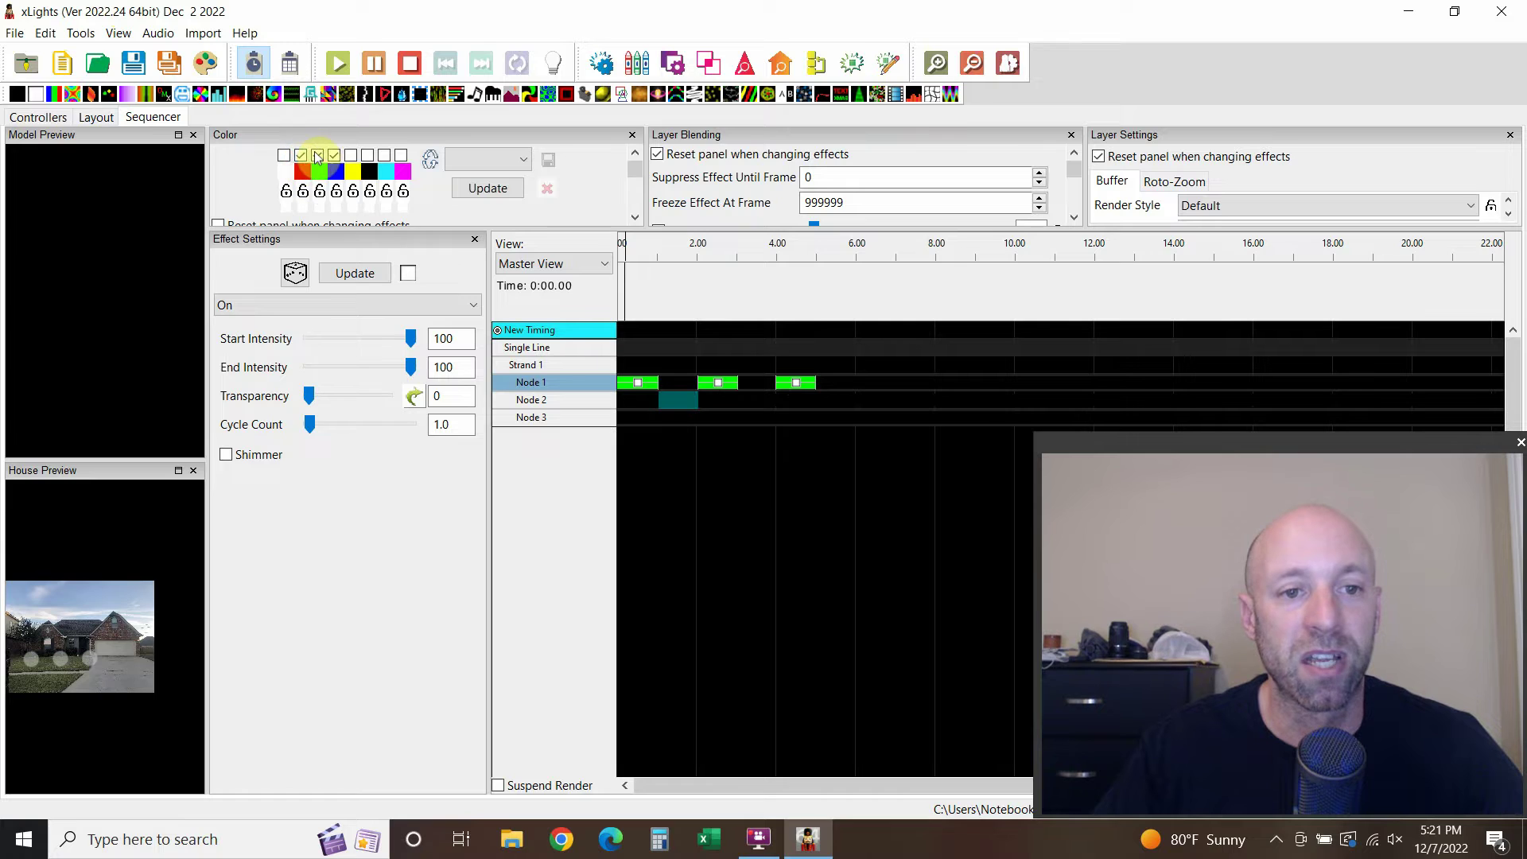
pyautogui.click(334, 155)
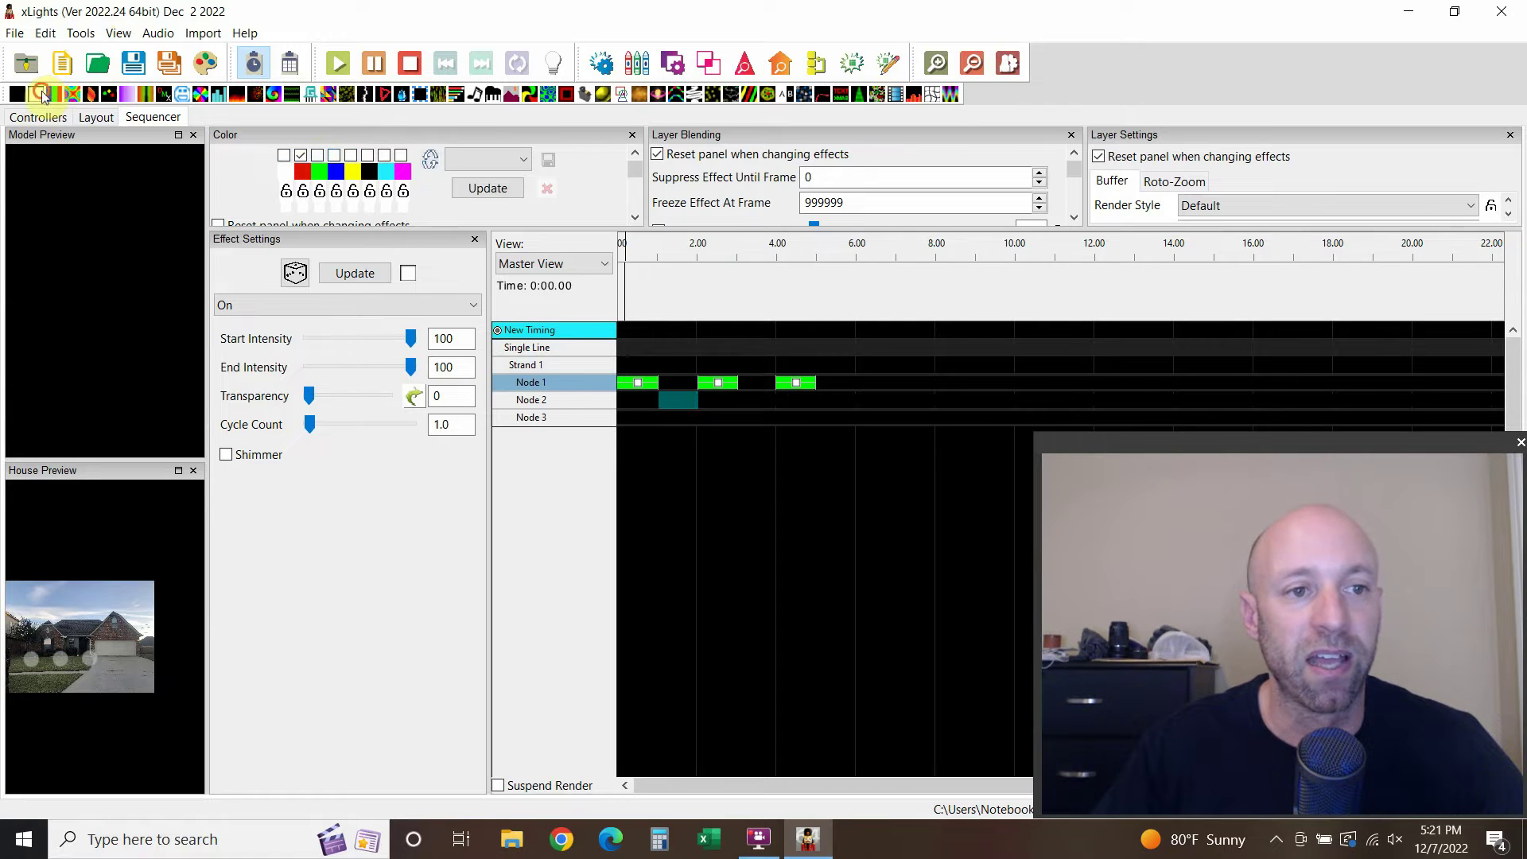
pyautogui.moveTo(35, 94); pyautogui.dragTo(757, 402)
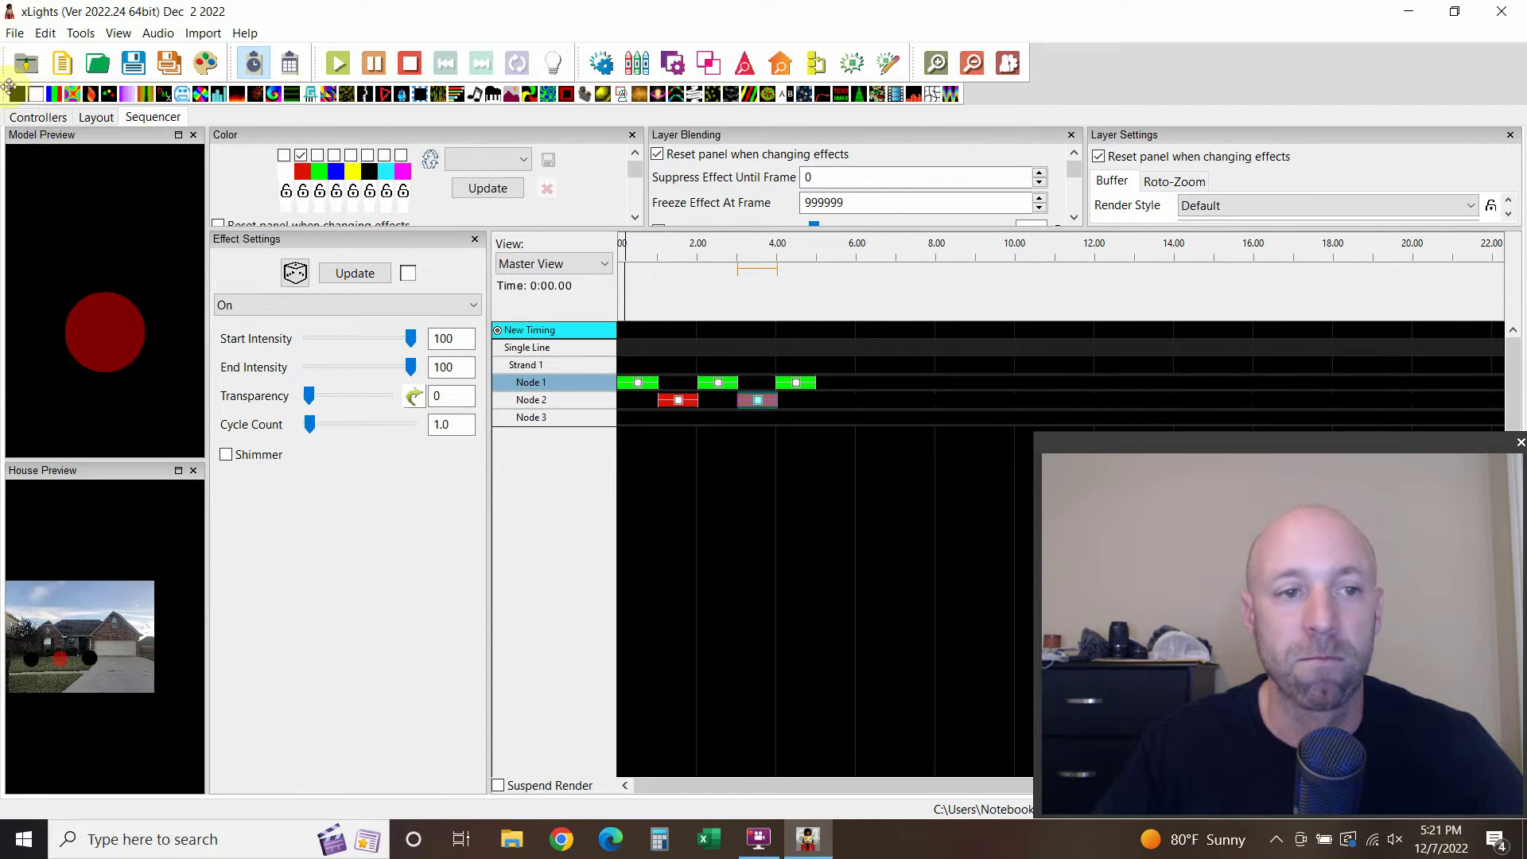
pyautogui.moveTo(37, 93); pyautogui.dragTo(845, 413)
# Step: Add one-second On effects in blue only to Node 3 starting at 2, 4 and 6 seconds, and play the sequence
pyautogui.click(698, 417)
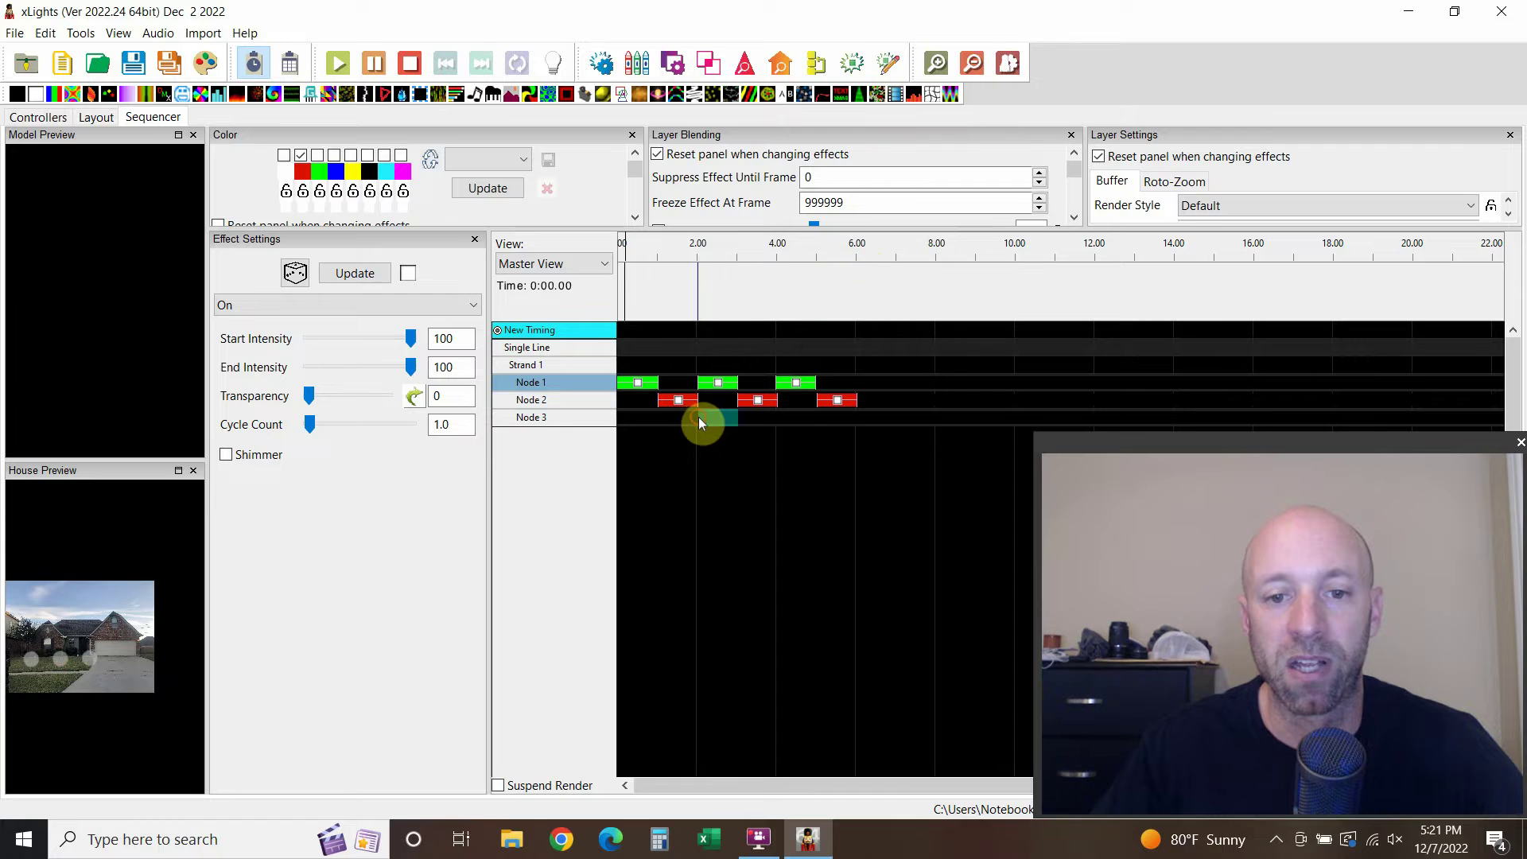
pyautogui.click(334, 155)
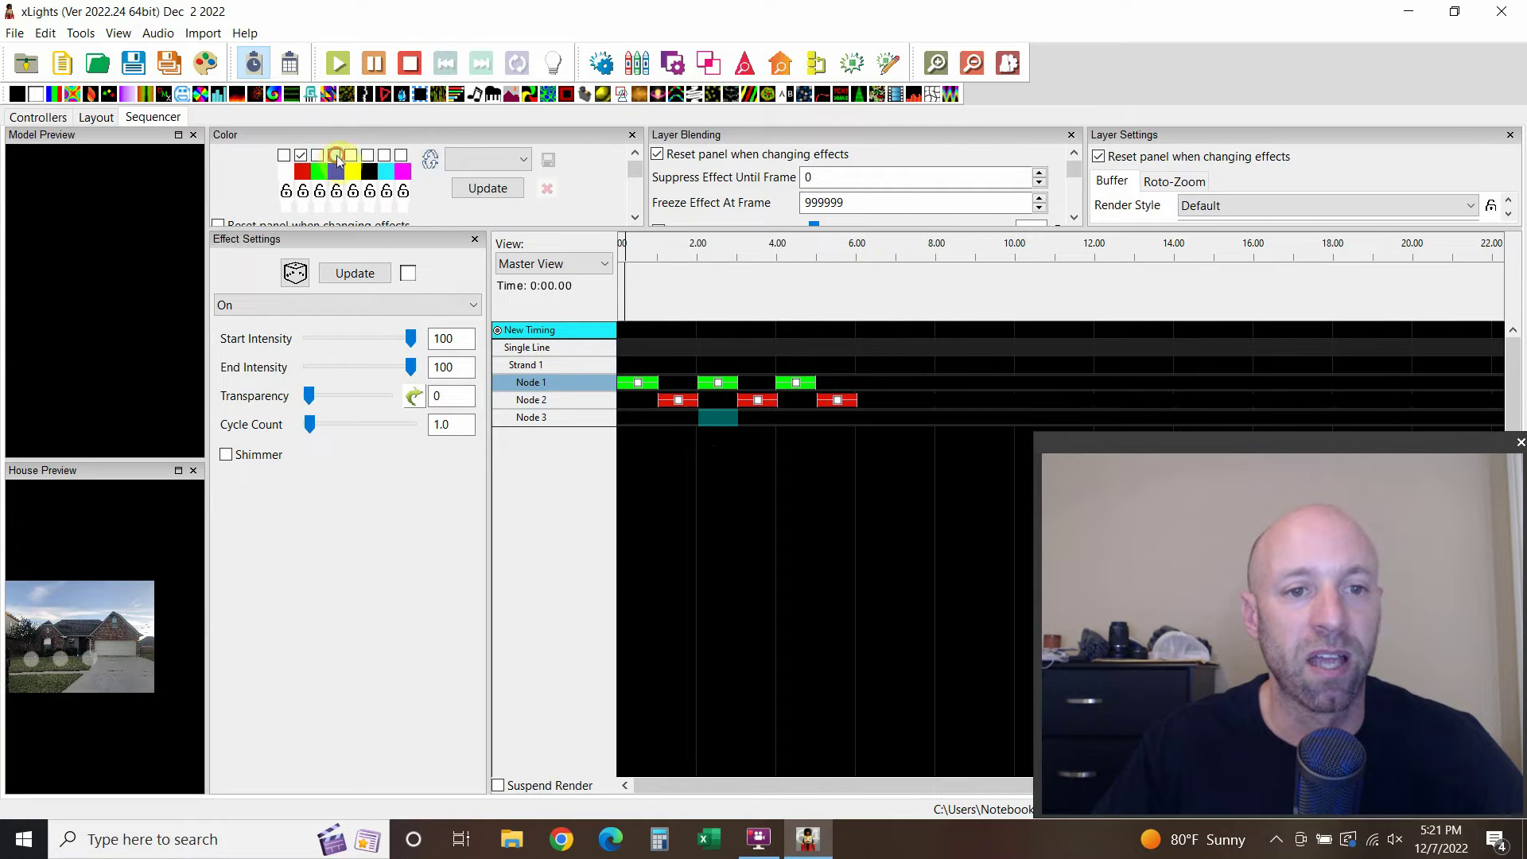
pyautogui.click(301, 155)
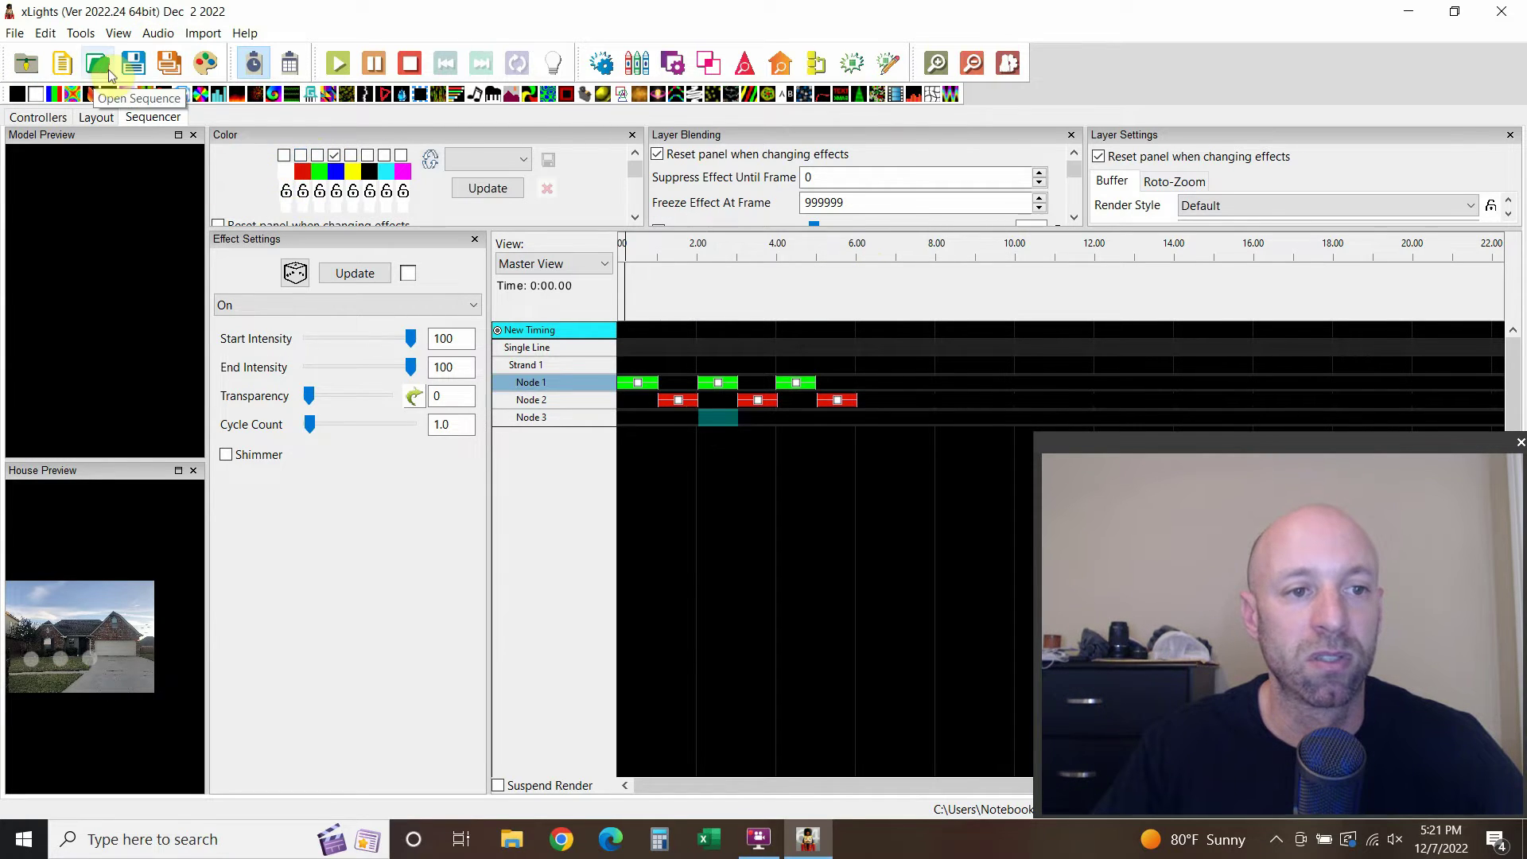
pyautogui.moveTo(35, 93); pyautogui.dragTo(718, 417)
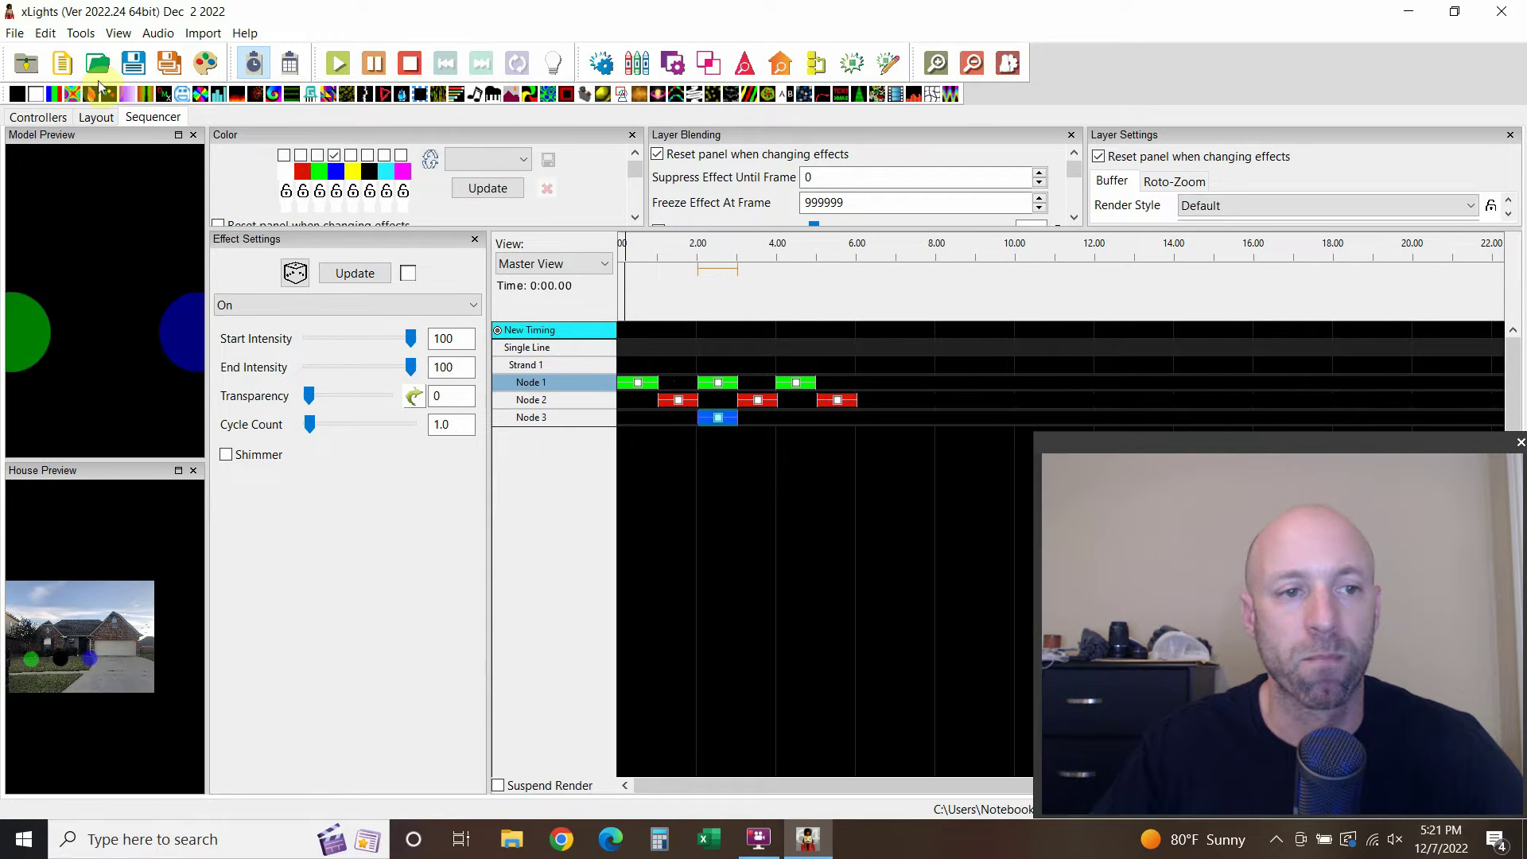
pyautogui.moveTo(381, 207); pyautogui.dragTo(797, 416)
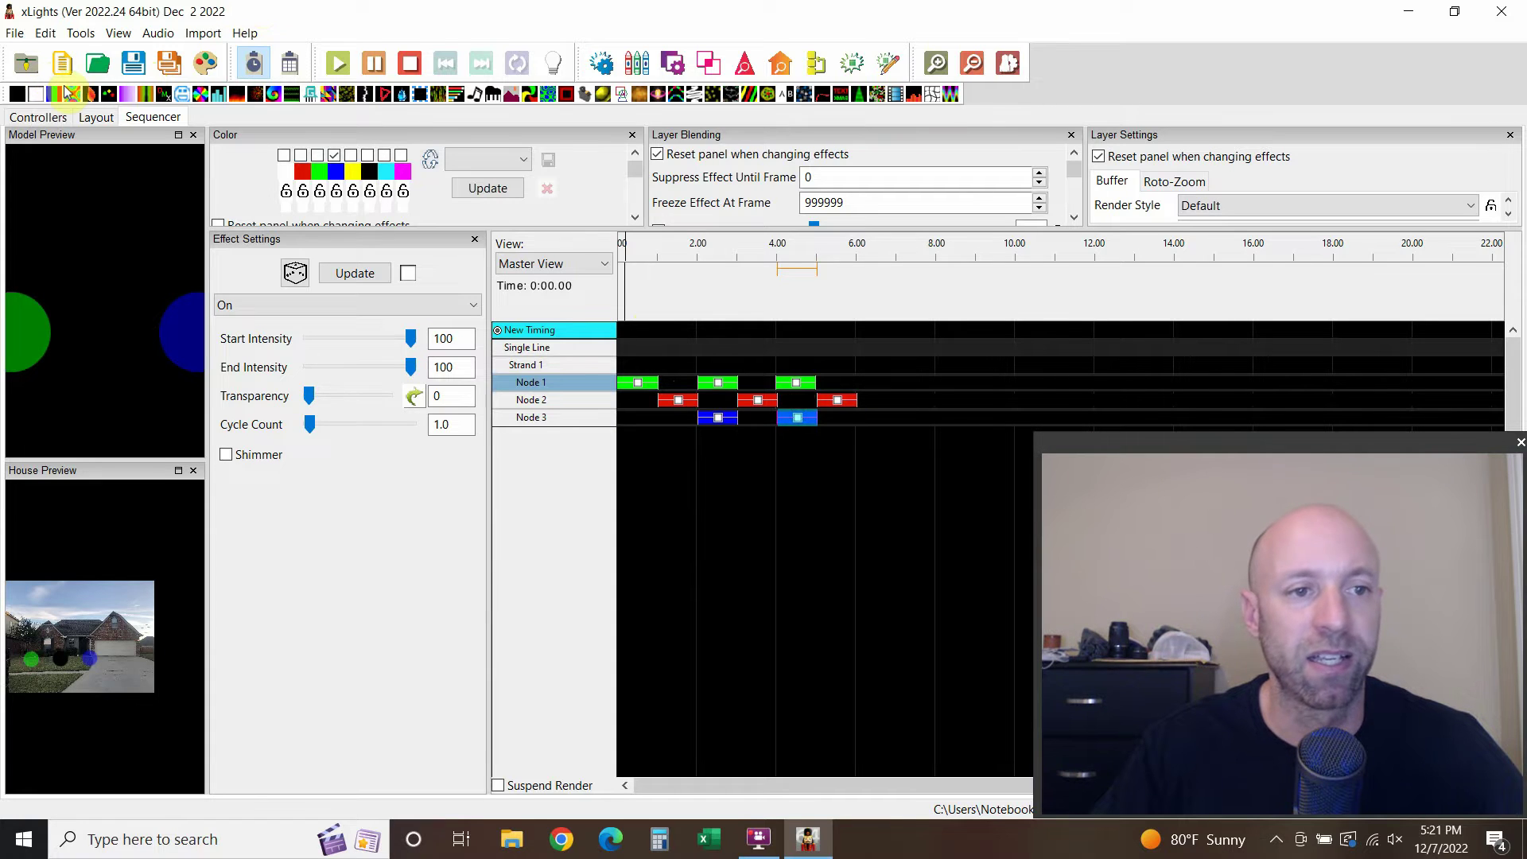
pyautogui.moveTo(72, 93)
pyautogui.mouseDown()
pyautogui.moveTo(42, 112)
pyautogui.moveTo(761, 322)
pyautogui.moveTo(877, 412)
pyautogui.mouseUp()
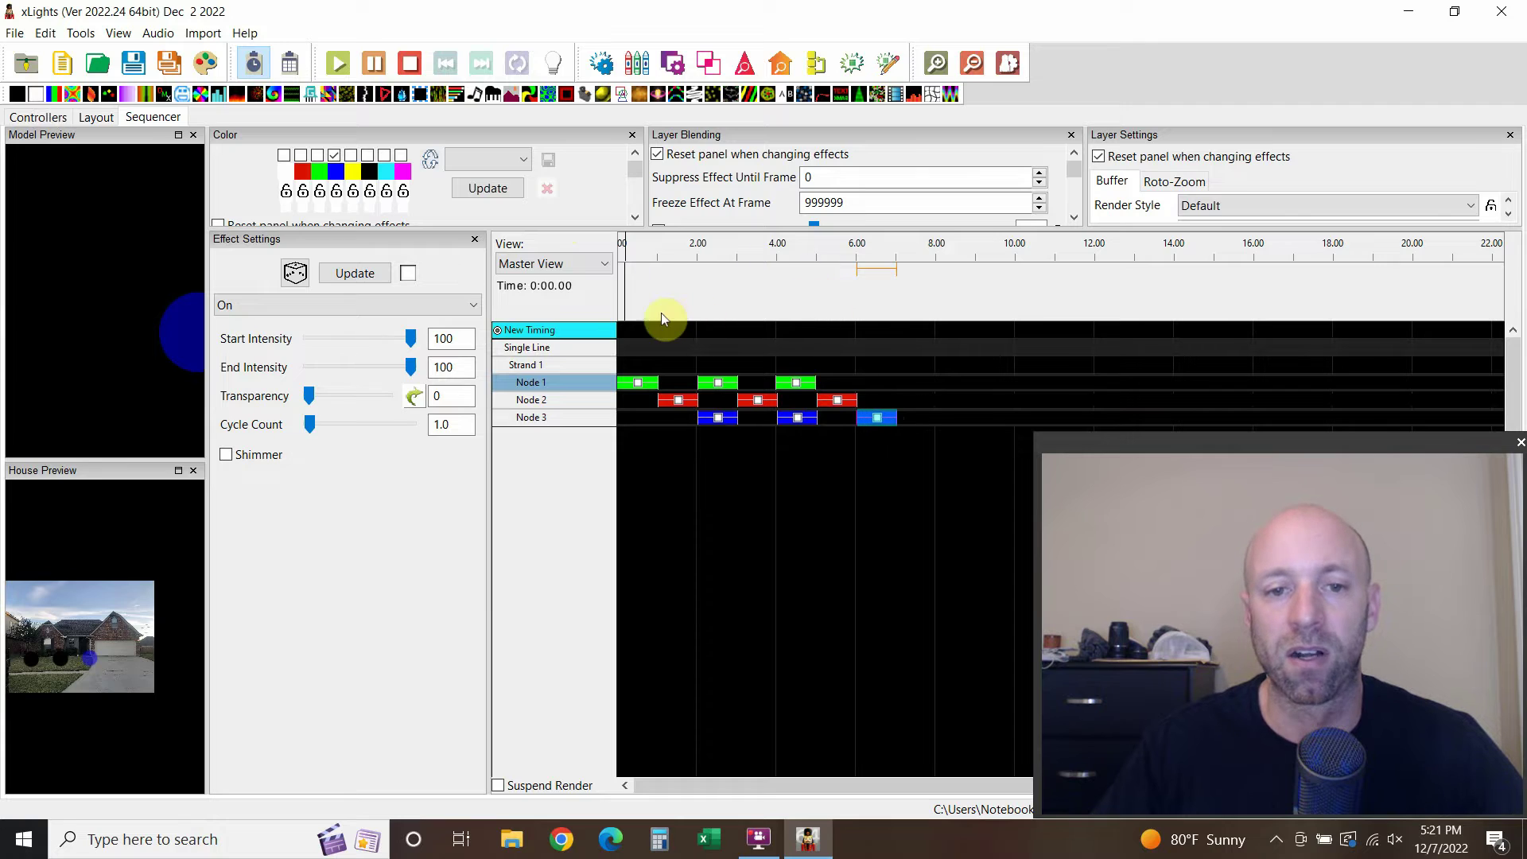
pyautogui.click(335, 70)
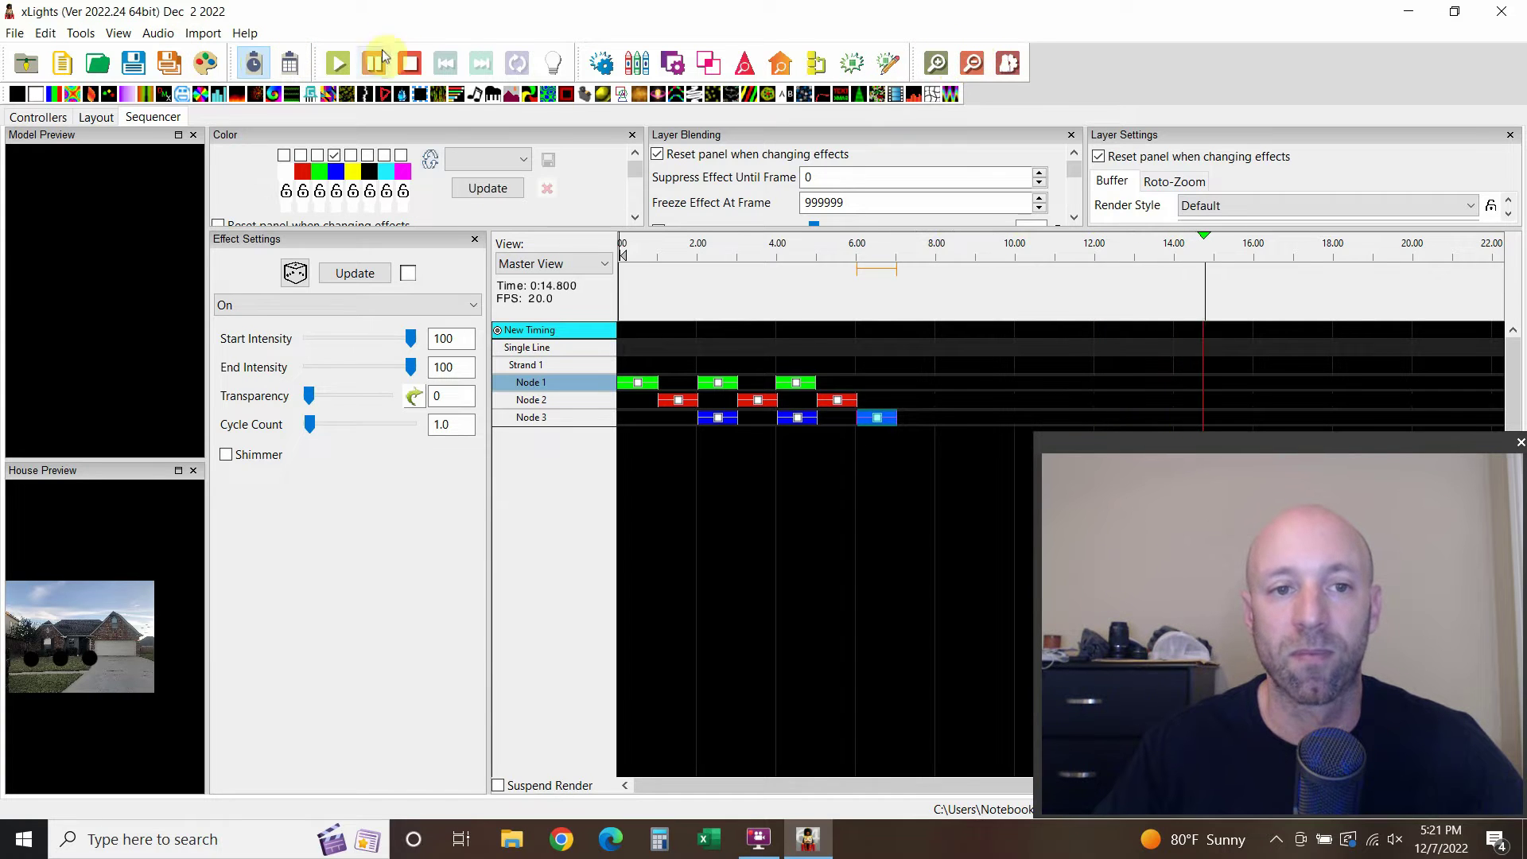
pyautogui.click(410, 63)
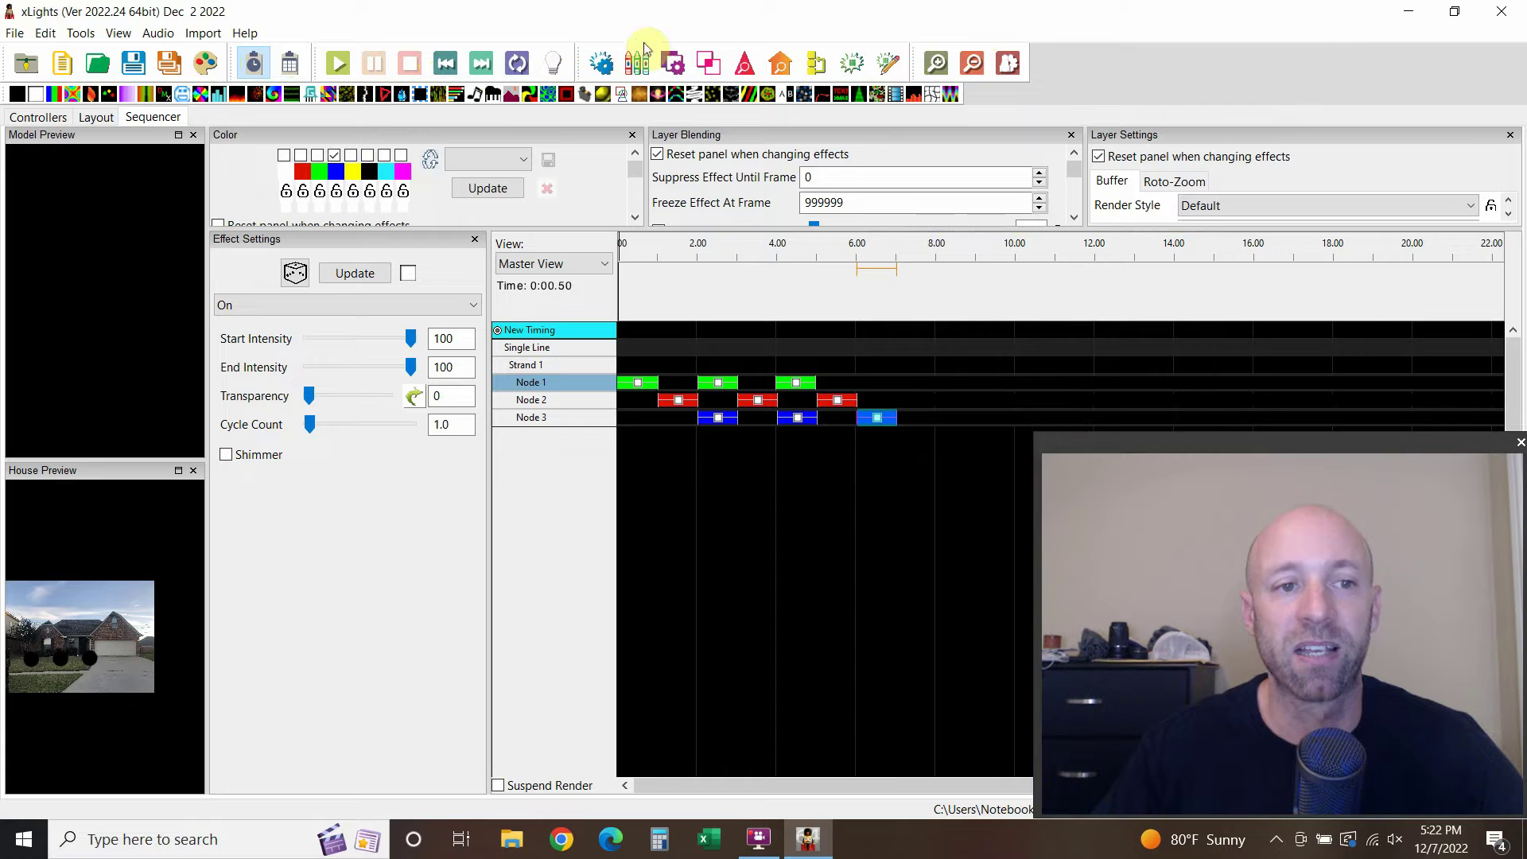
# Step: Open the recent sequence Flook LightS.xsq, discarding the current changes, and expand Single Line and Strand 1 to show their nodes
pyautogui.click(17, 35)
pyautogui.moveTo(159, 100)
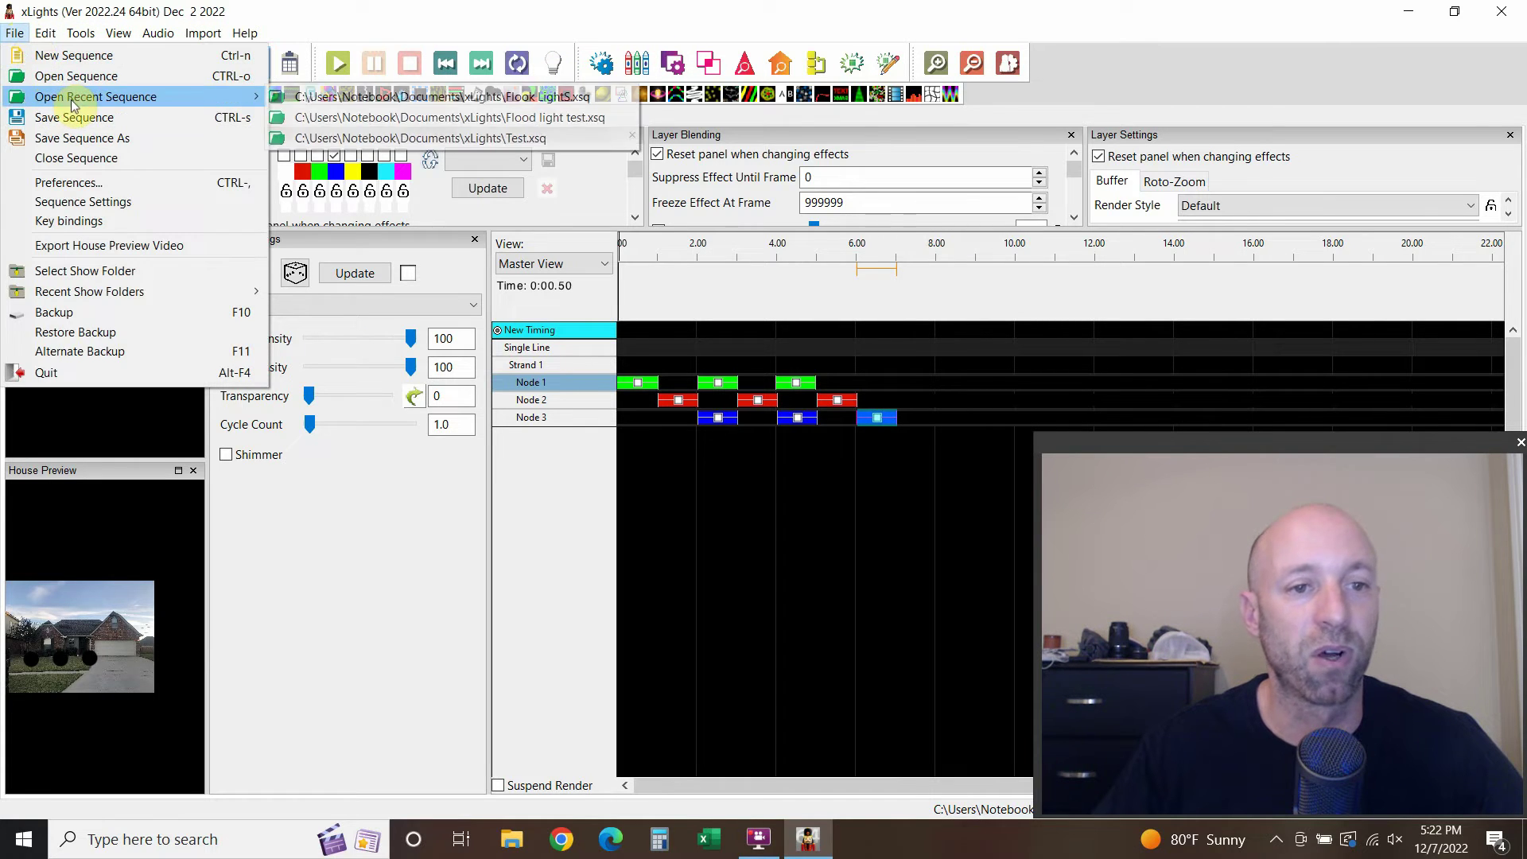
pyautogui.click(485, 96)
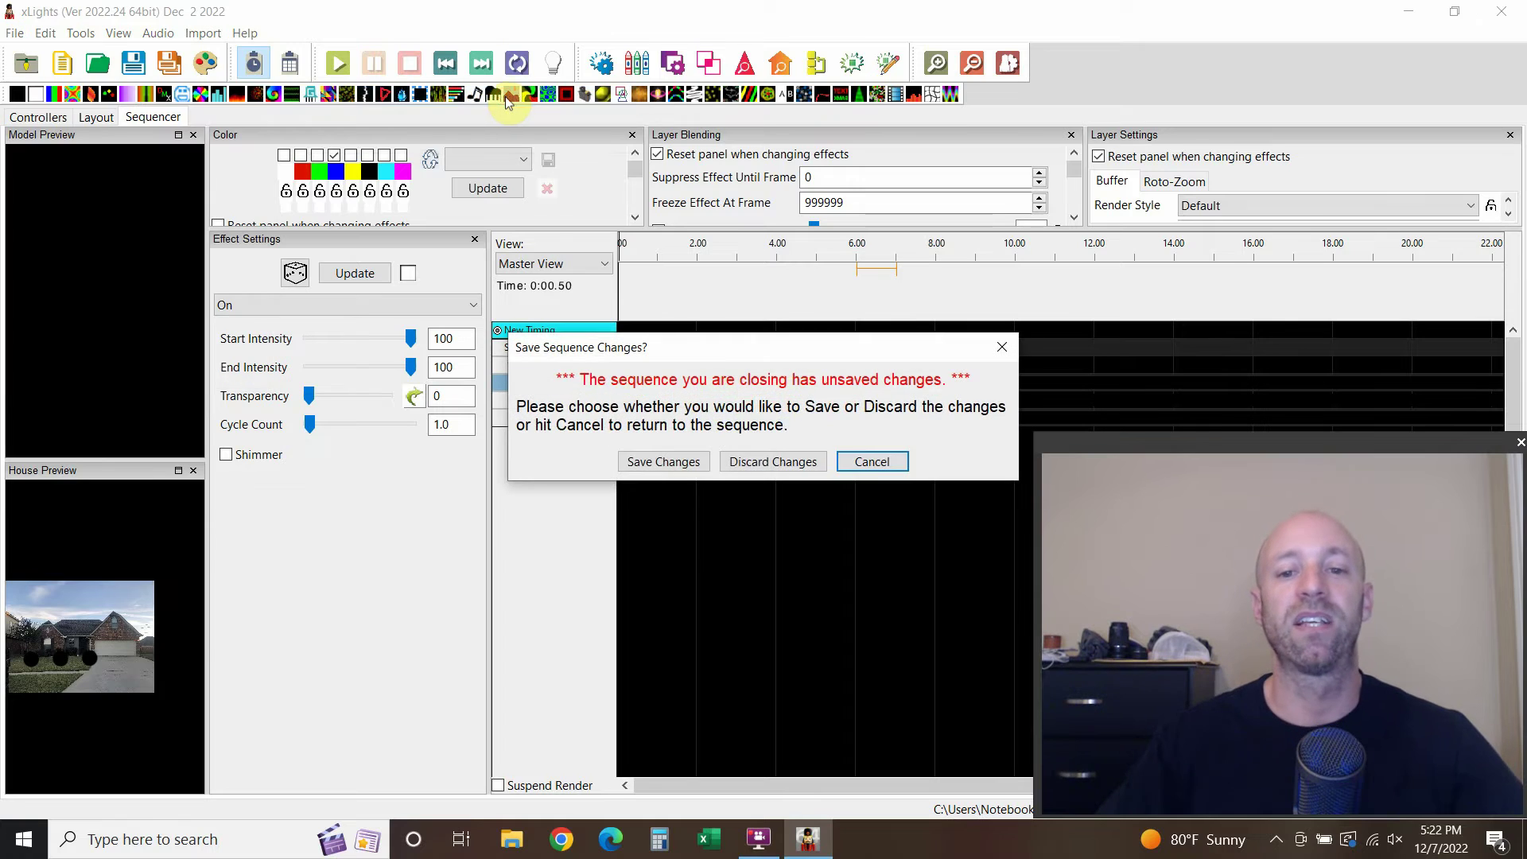
pyautogui.click(736, 463)
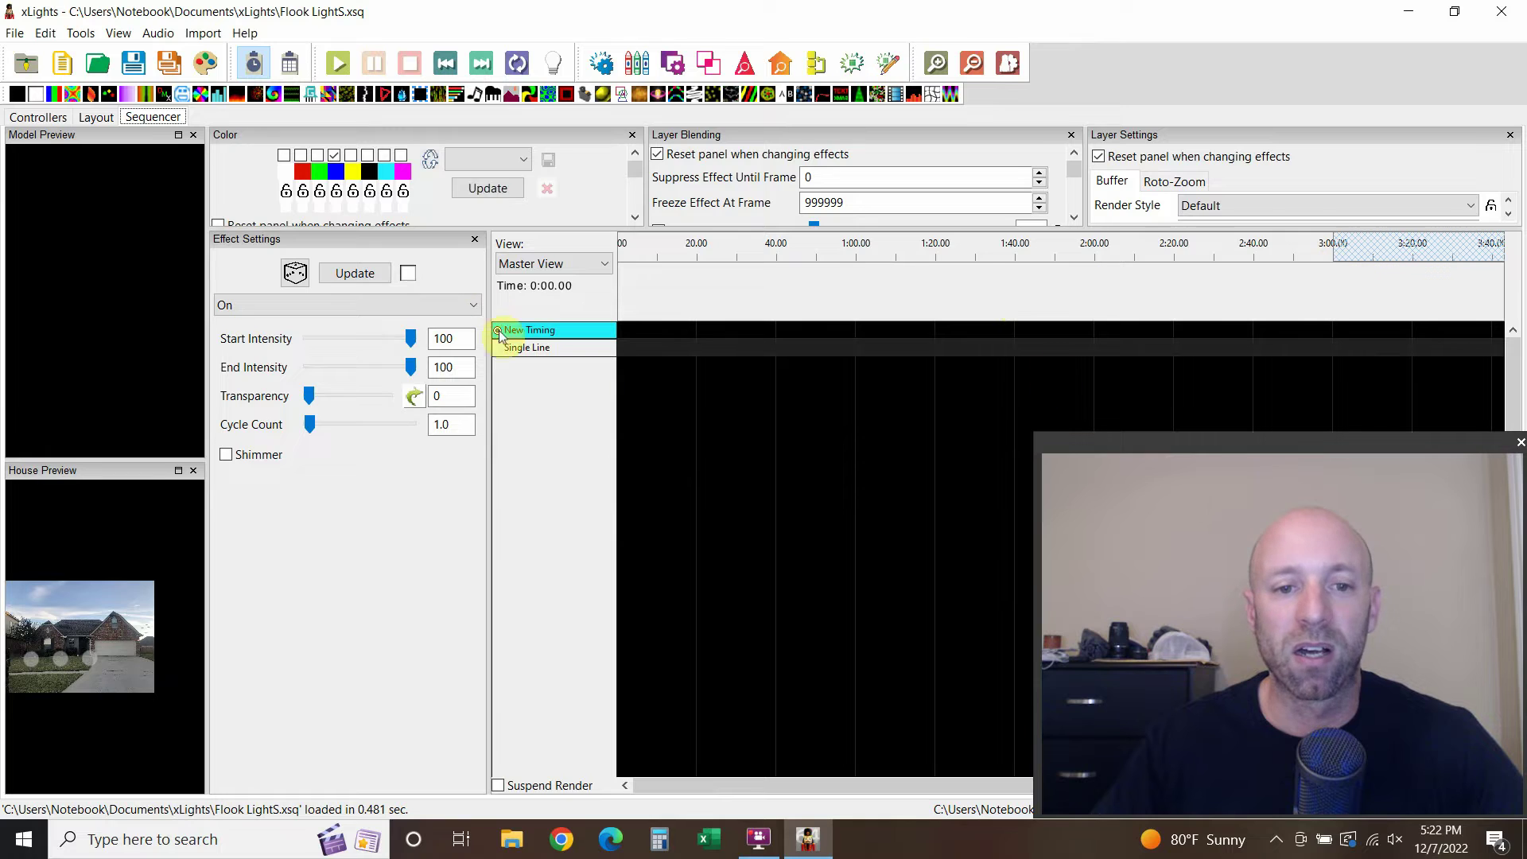
pyautogui.click(516, 348)
pyautogui.click(566, 370)
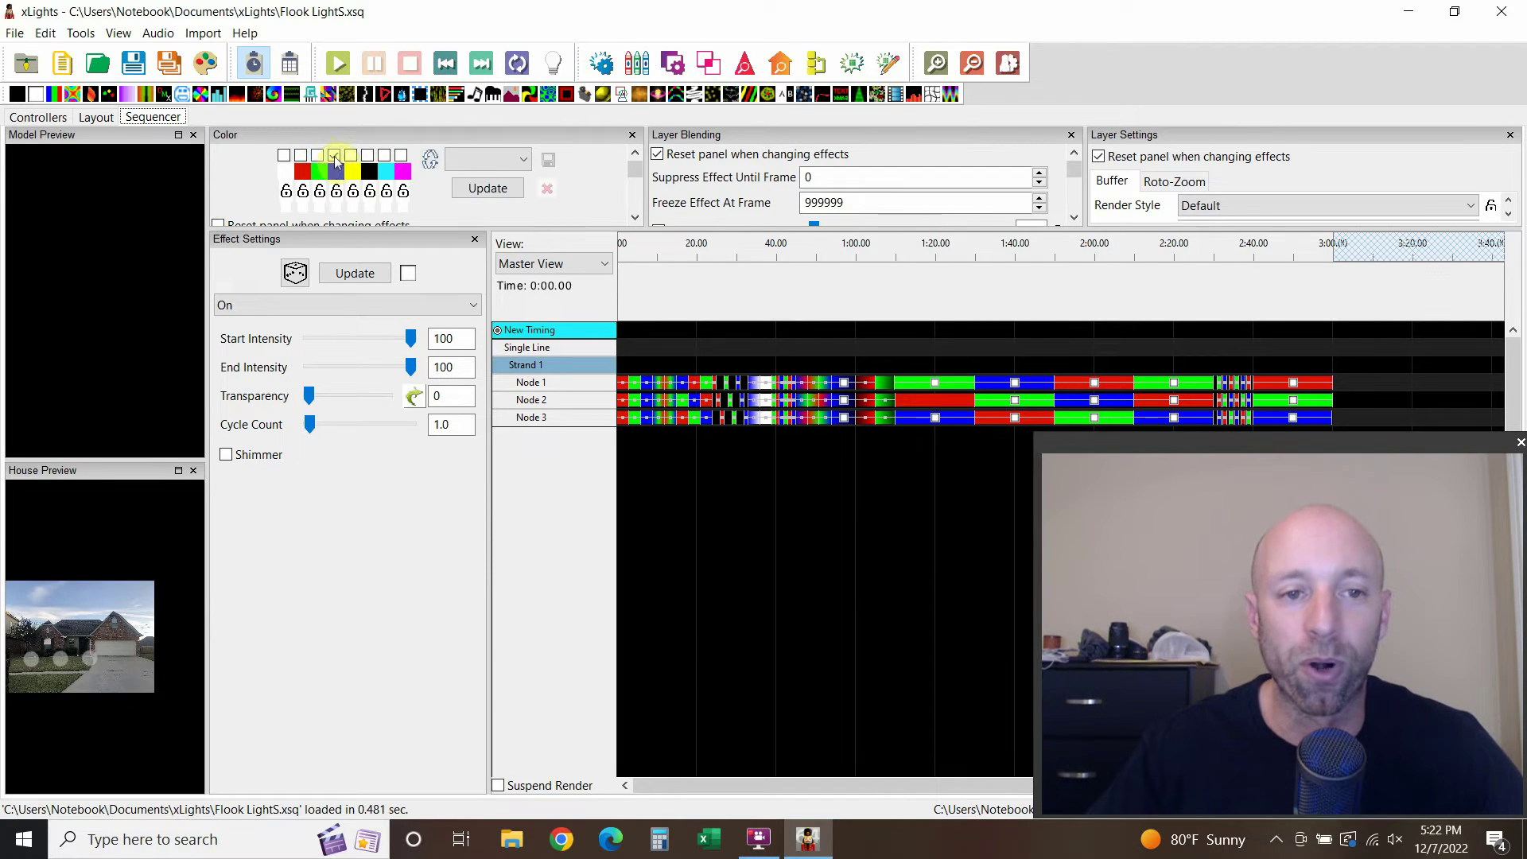
# Step: Reverse the color palette order and enable only the blue and green colors
pyautogui.click(432, 159)
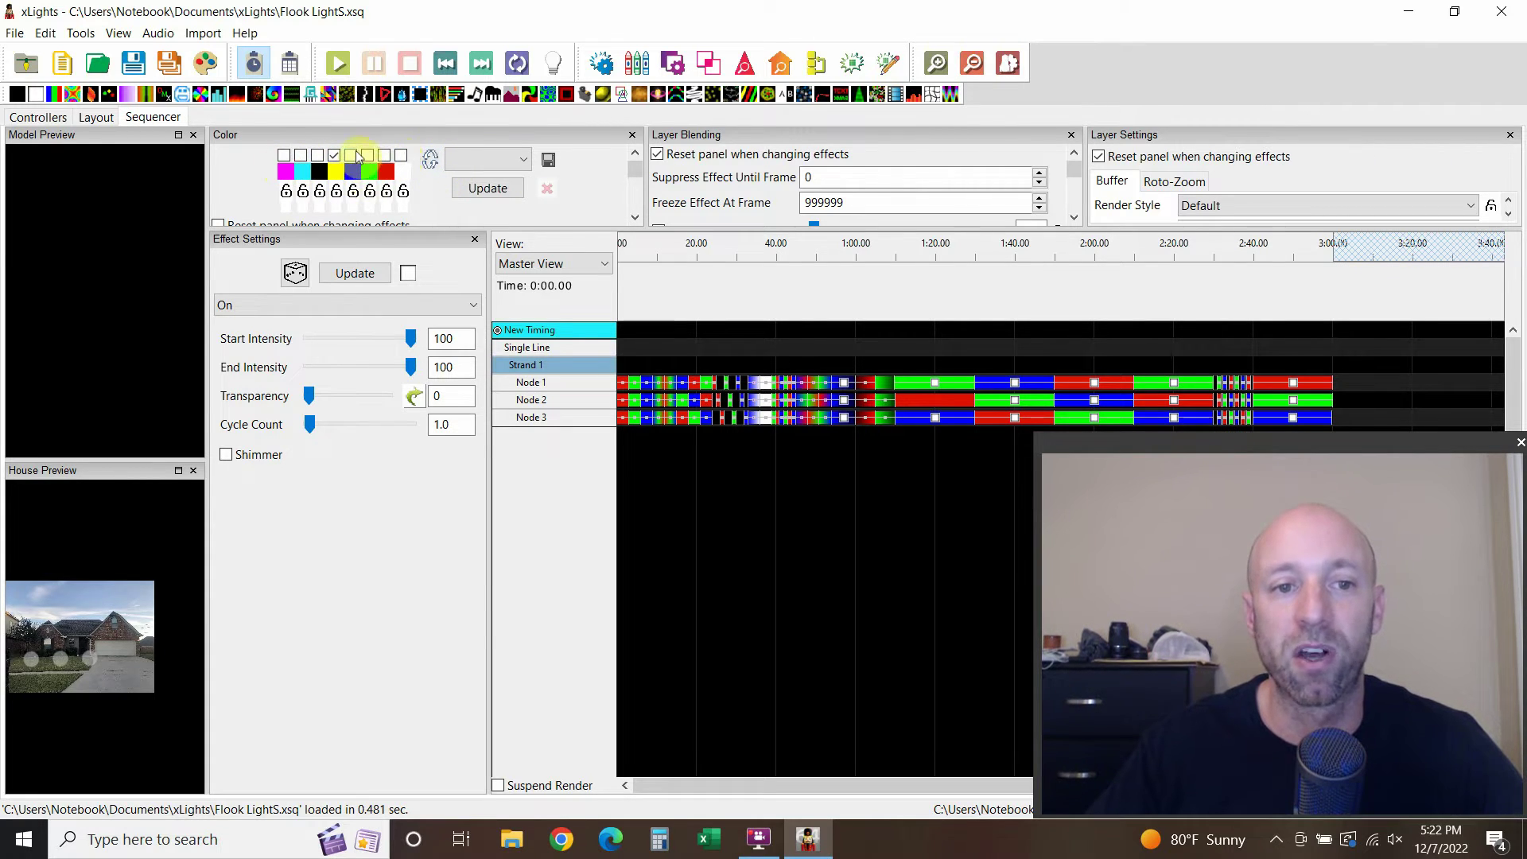
pyautogui.click(351, 155)
pyautogui.click(334, 155)
pyautogui.click(367, 156)
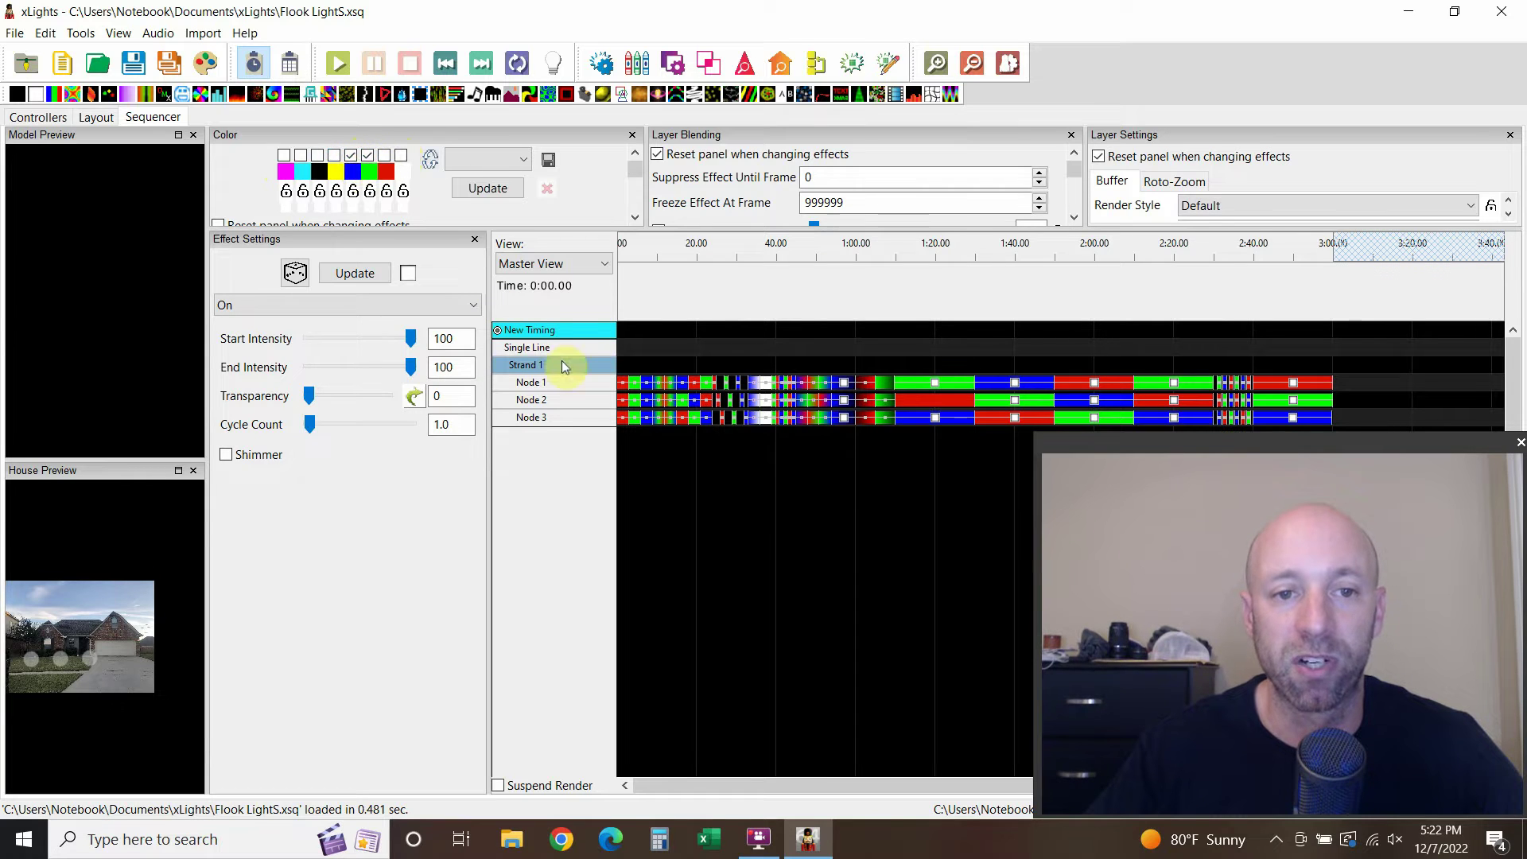
# Step: Flip the color palette back to its original order and leave every color unchecked
pyautogui.click(431, 160)
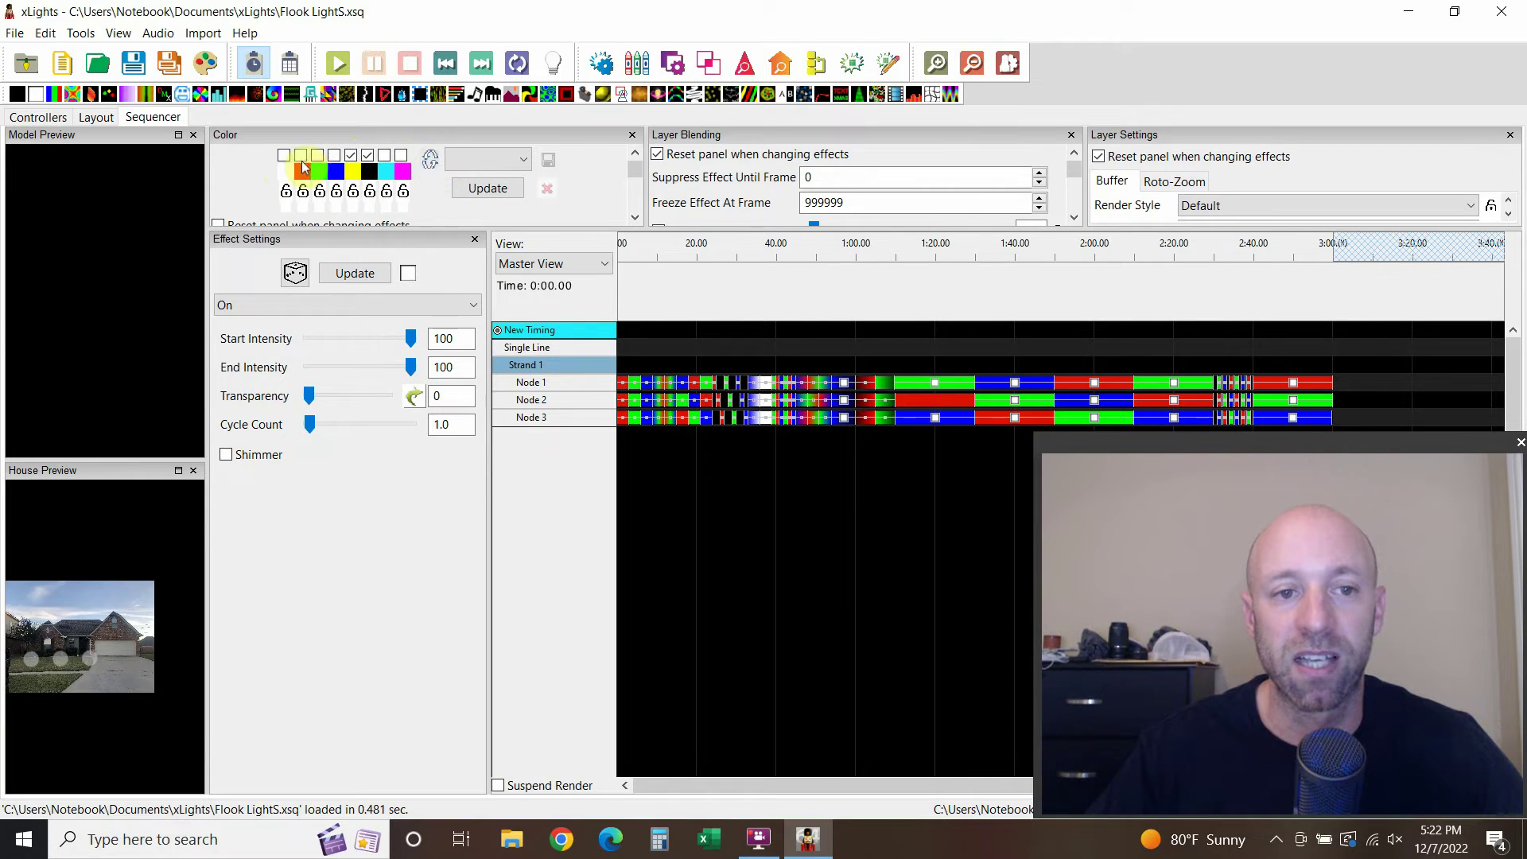
pyautogui.click(317, 155)
pyautogui.click(334, 155)
pyautogui.click(351, 155)
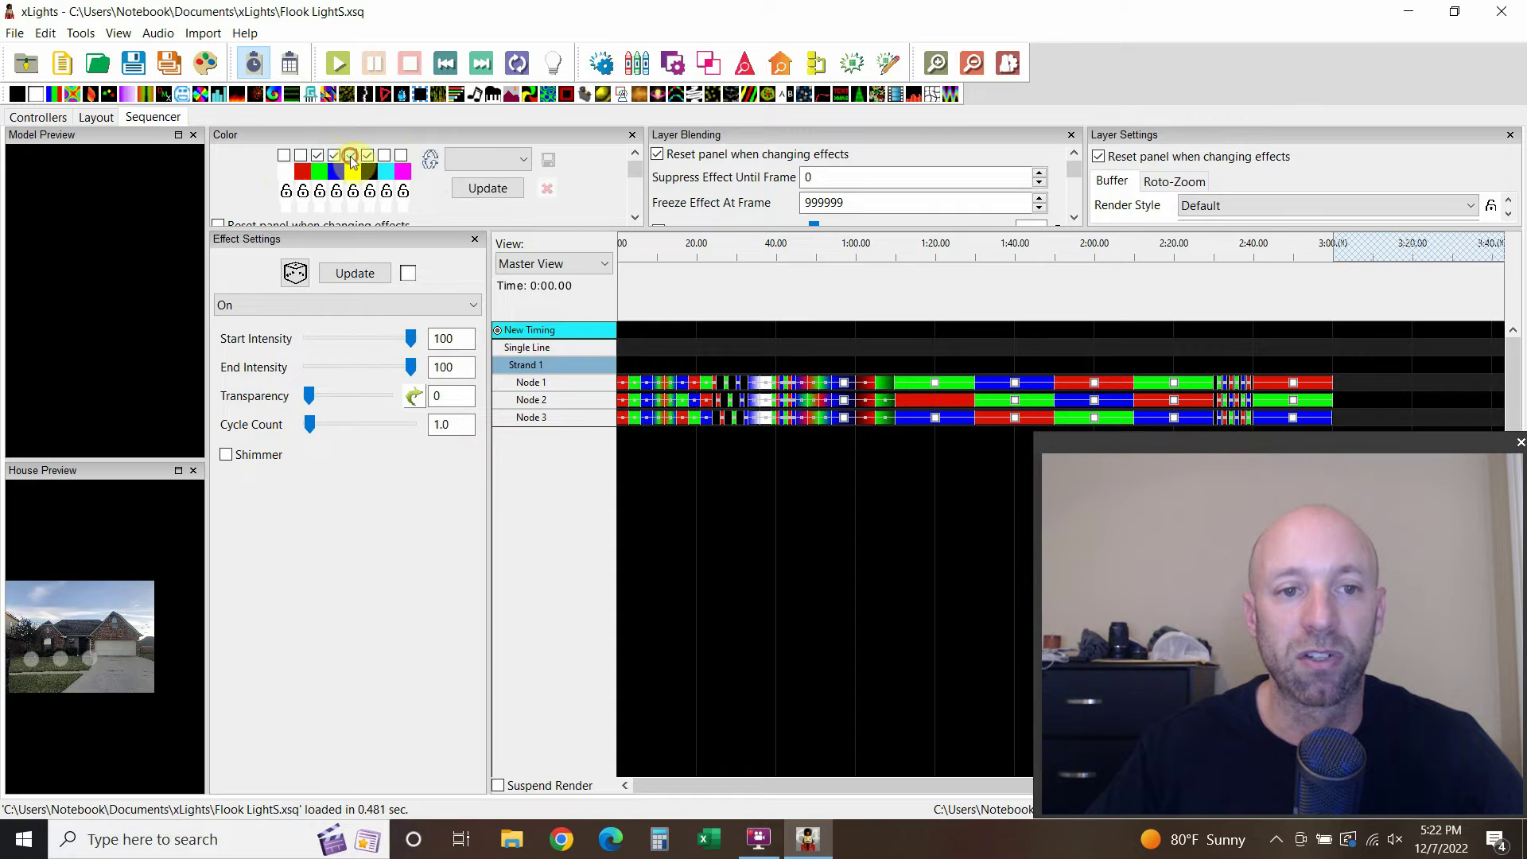
pyautogui.click(368, 155)
pyautogui.click(334, 155)
pyautogui.click(317, 155)
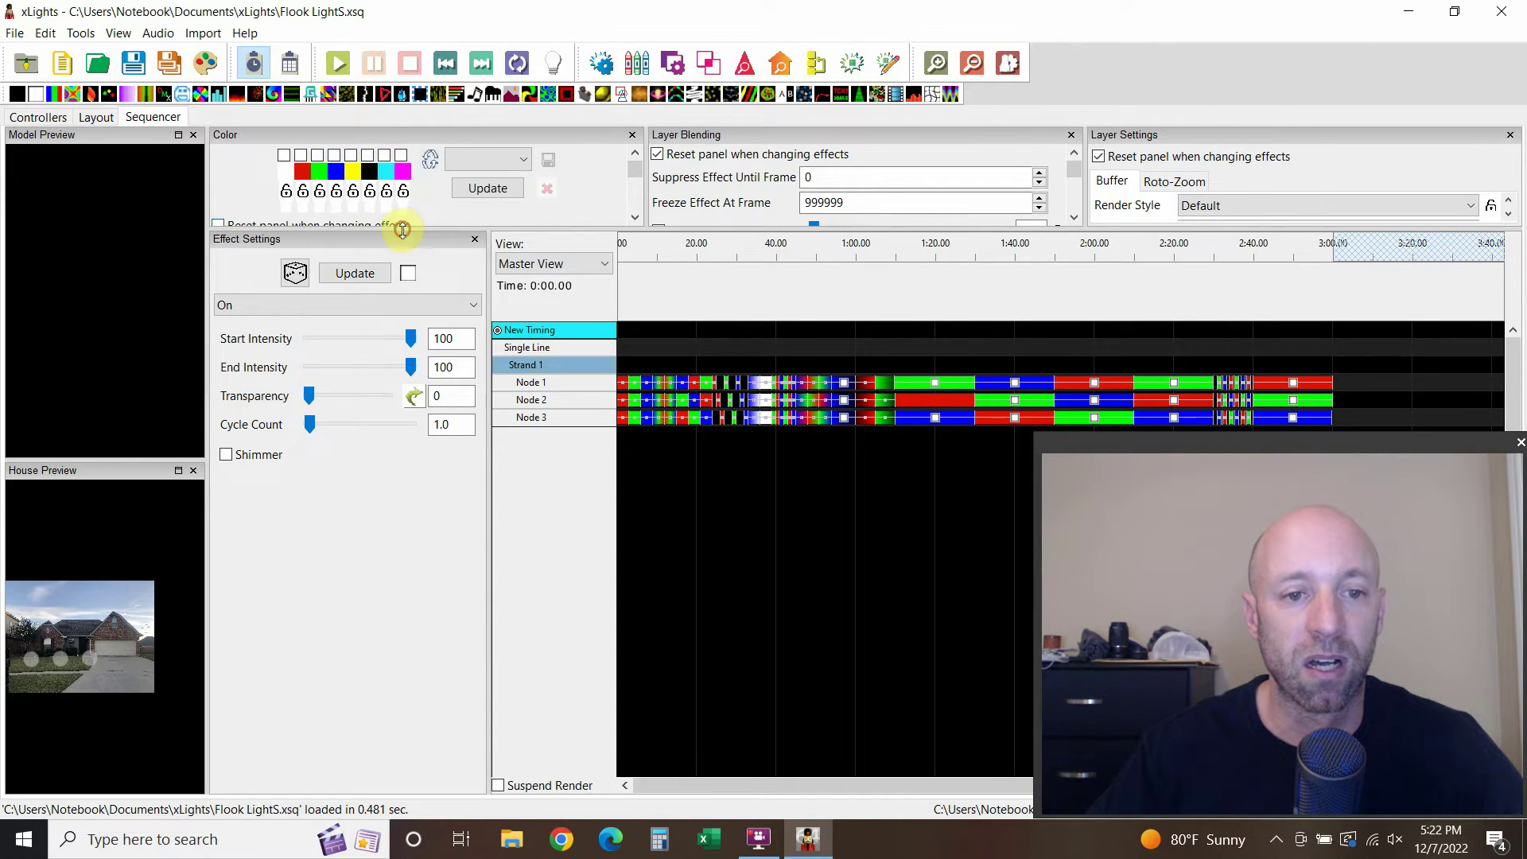
# Step: Make the upper settings panes taller, as far as the Chroma Key row of the color settings
pyautogui.moveTo(401, 229); pyautogui.dragTo(442, 337)
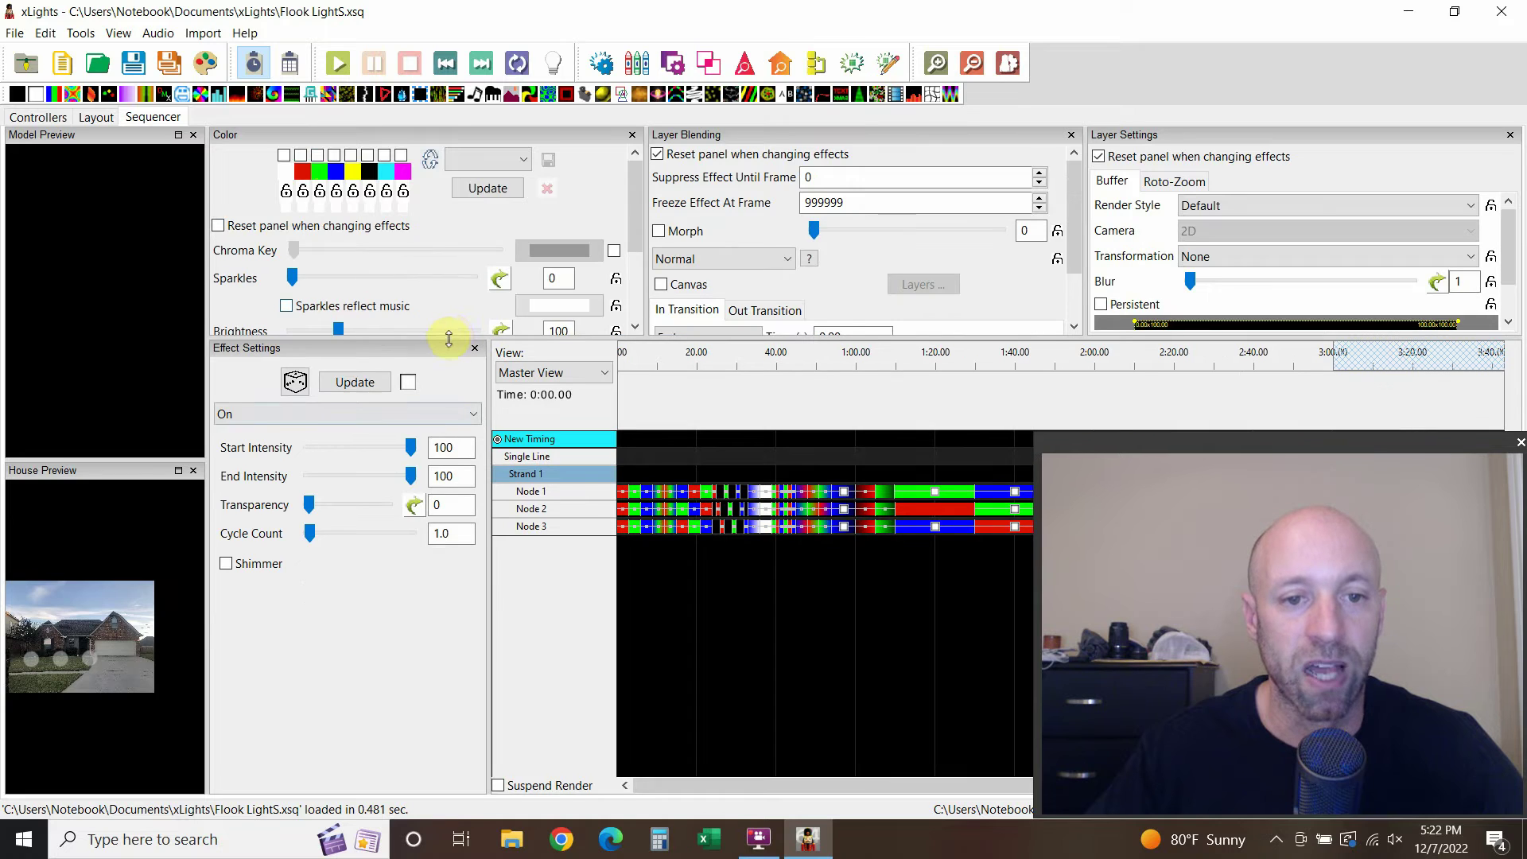
pyautogui.moveTo(451, 265); pyautogui.dragTo(451, 266)
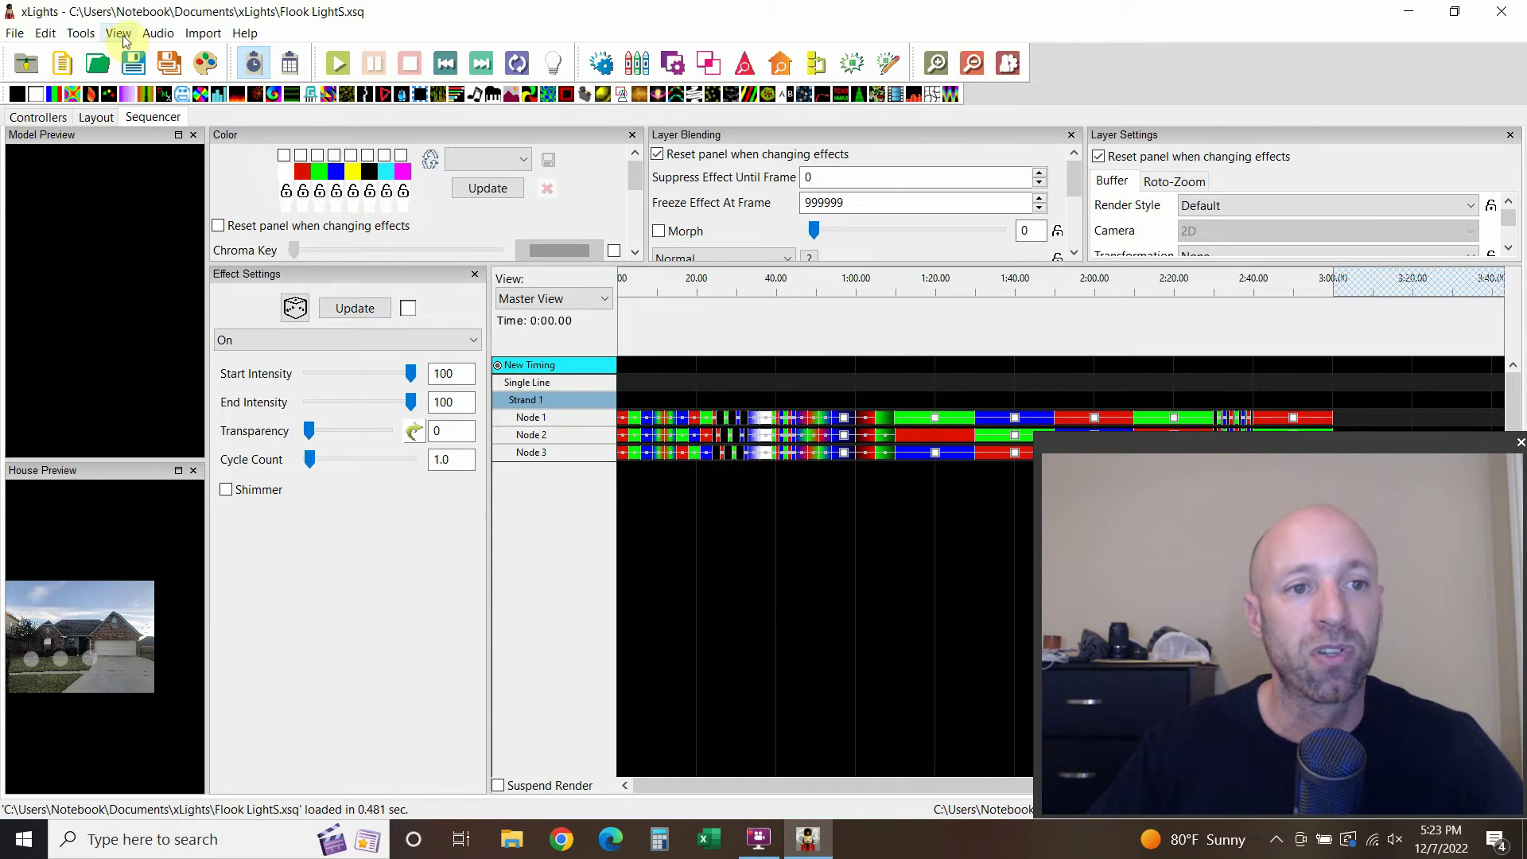
# Step: Set up a HinksPix export of Flook LightS.fseq for the Hinks Pro controller and review its start and end times
pyautogui.click(50, 35)
pyautogui.moveTo(72, 40)
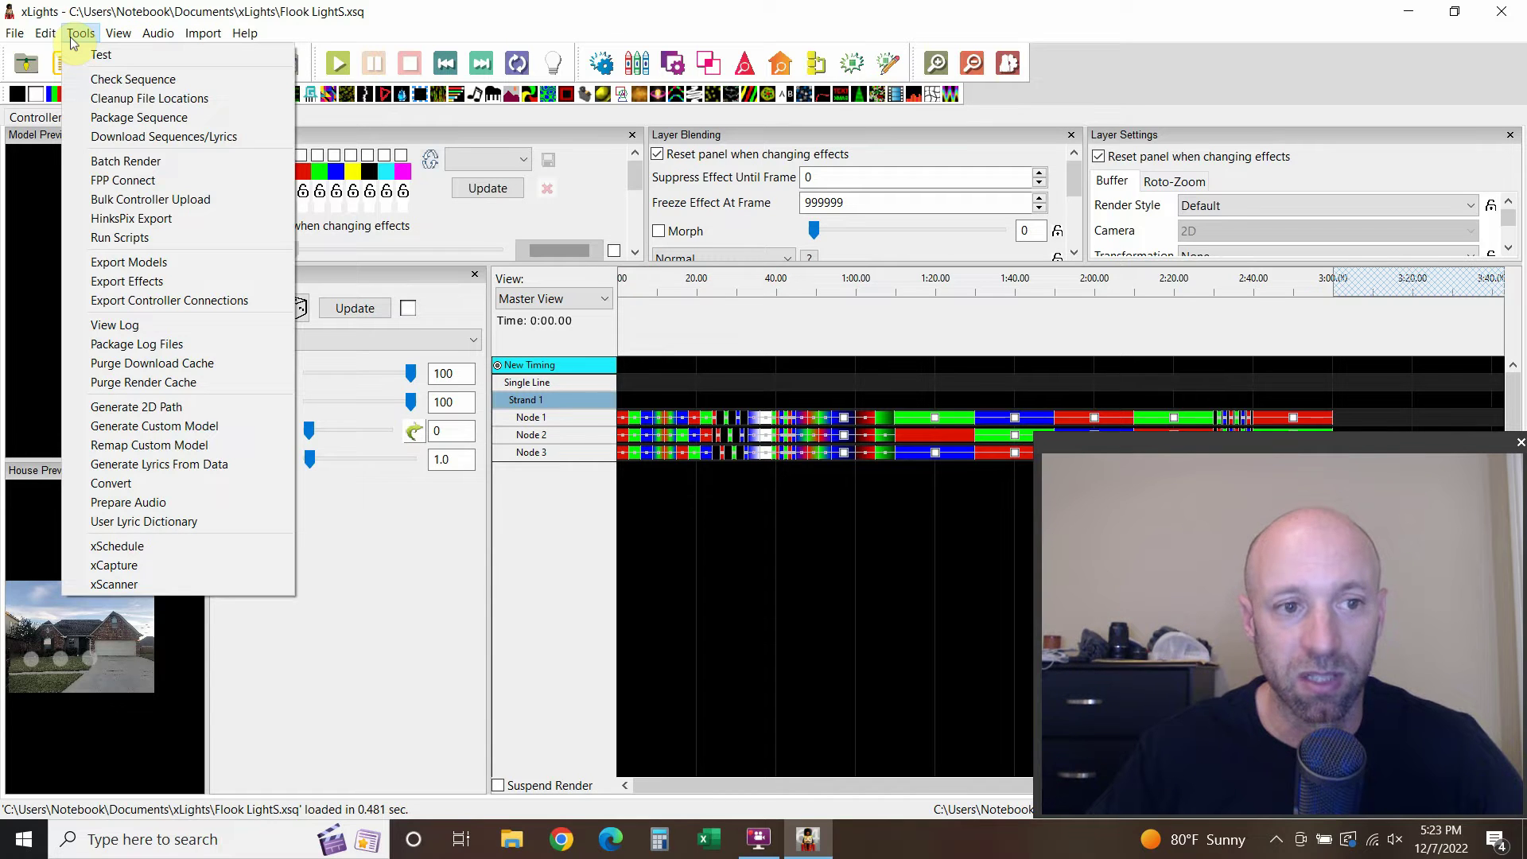
pyautogui.click(162, 220)
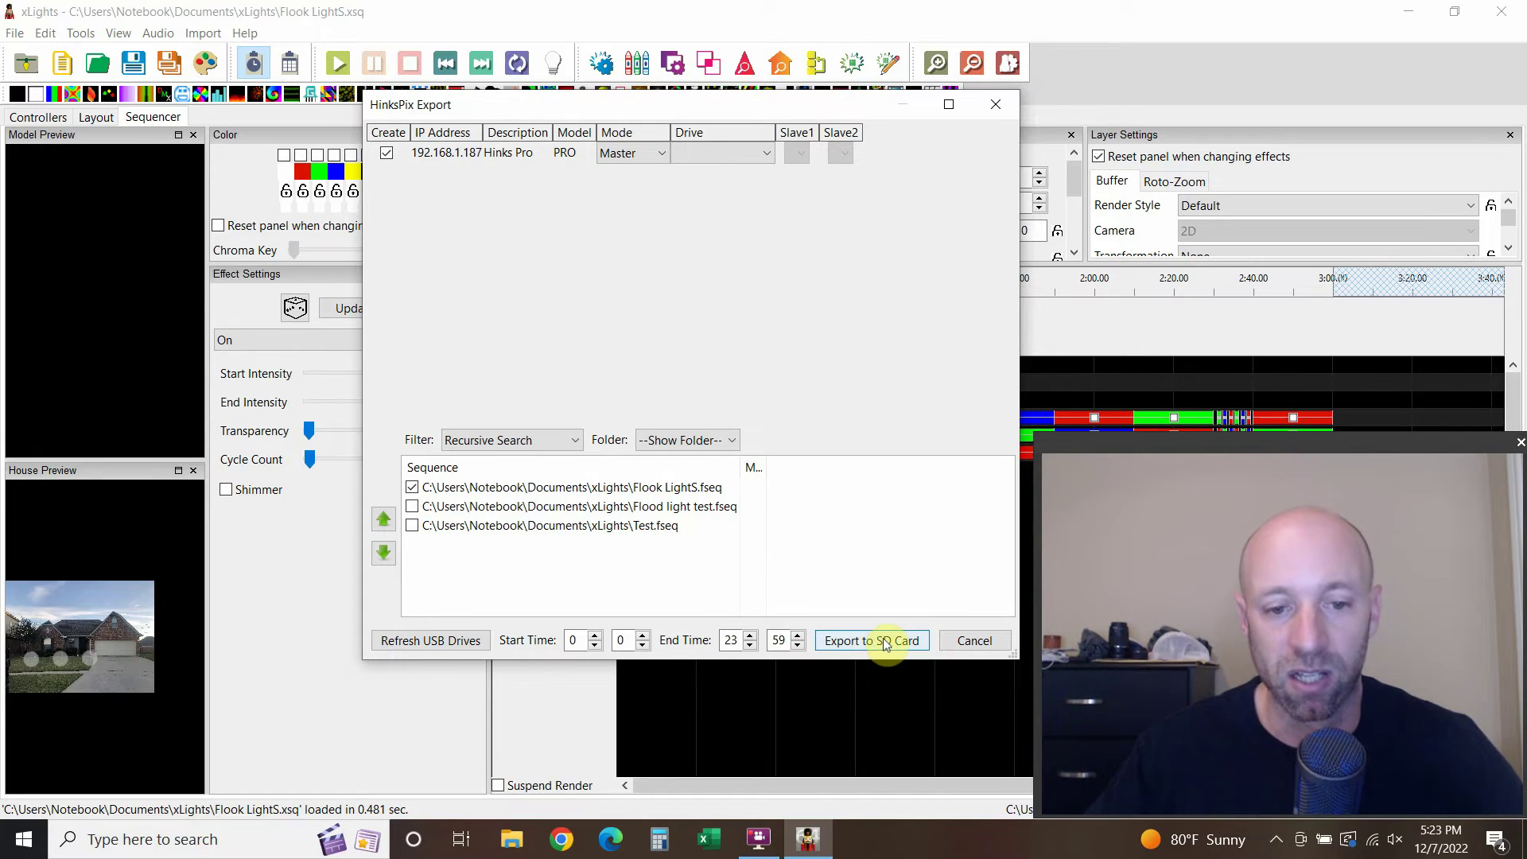
pyautogui.click(569, 641)
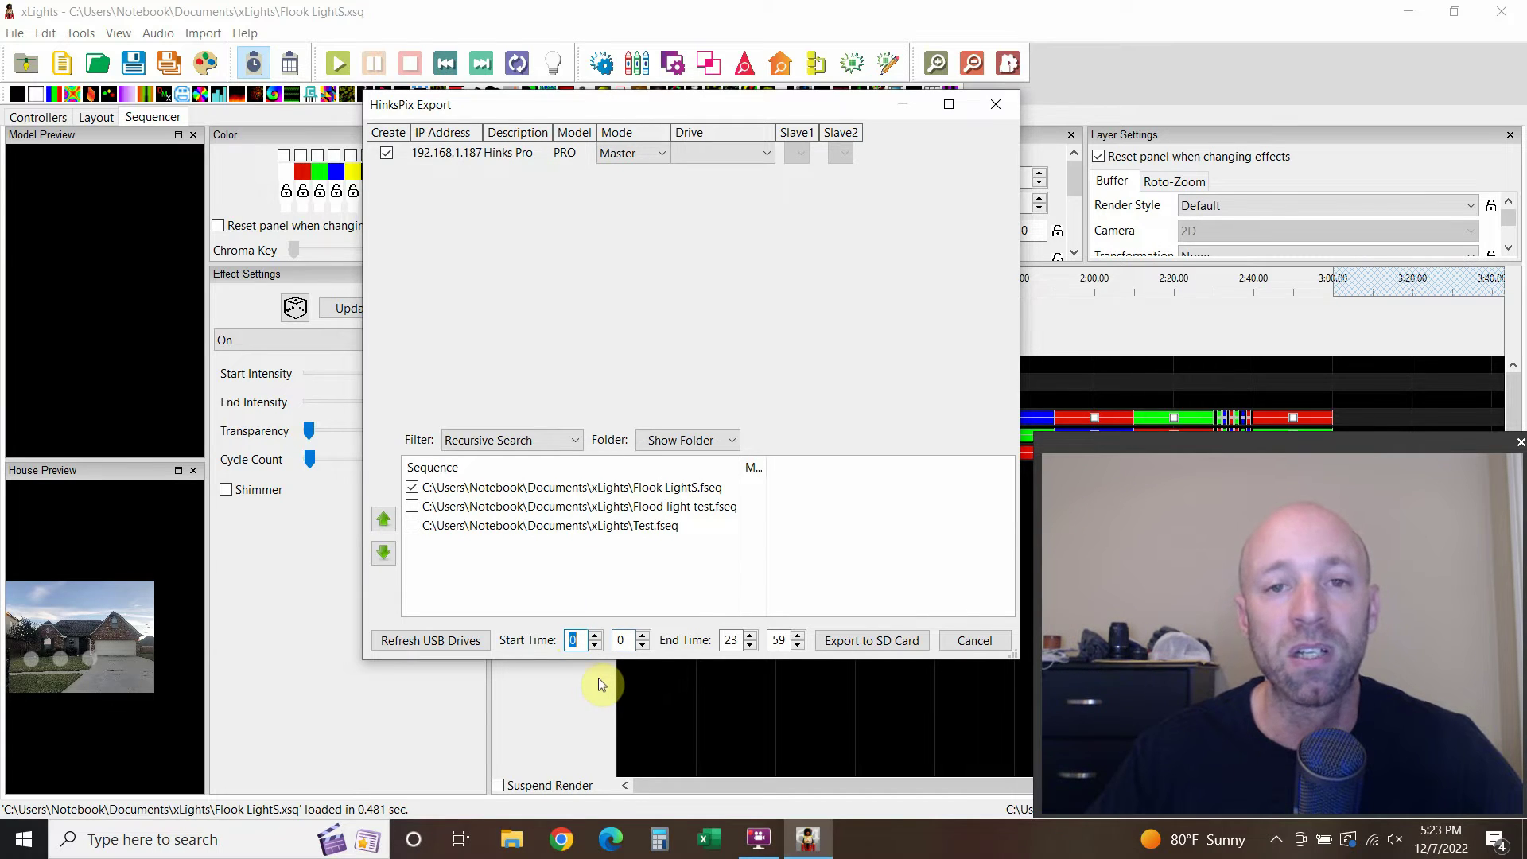
pyautogui.click(729, 640)
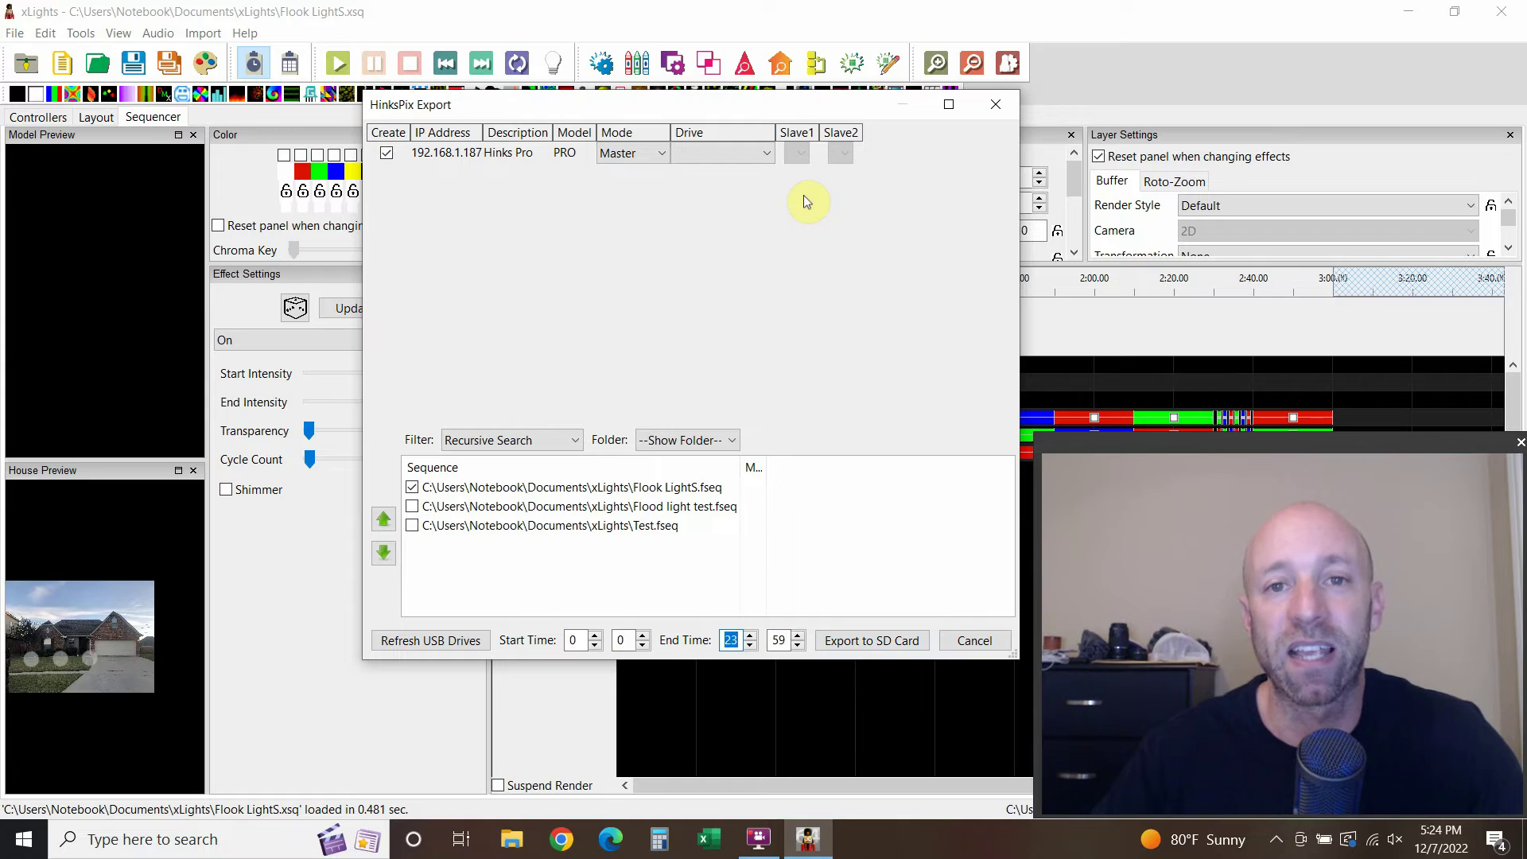
# Step: Try to export the selected sequence to the SD card, and close the export dialog
pyautogui.click(867, 630)
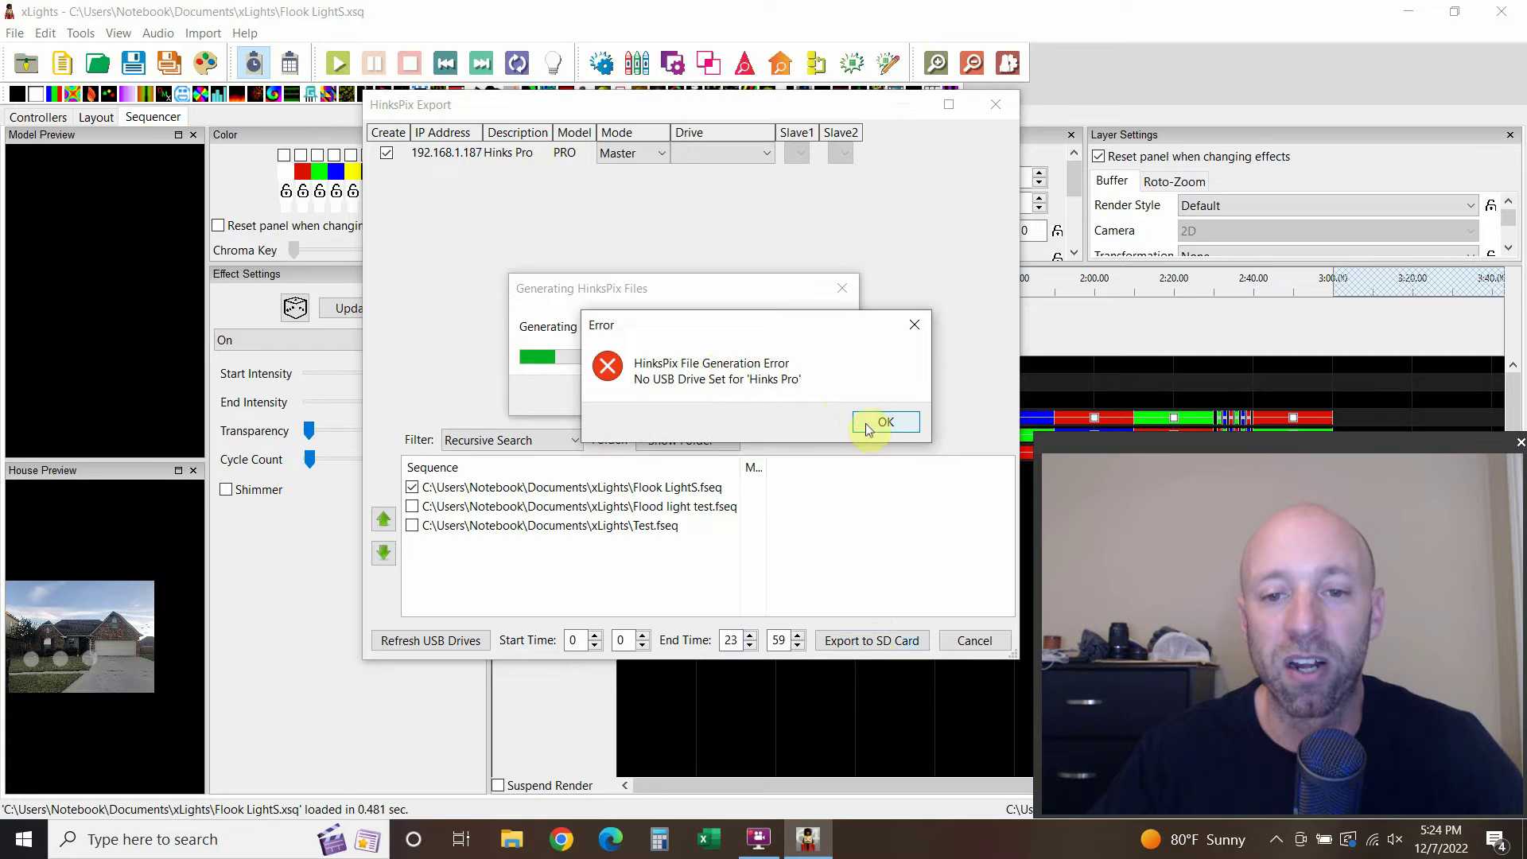
pyautogui.moveTo(833, 331); pyautogui.dragTo(813, 472)
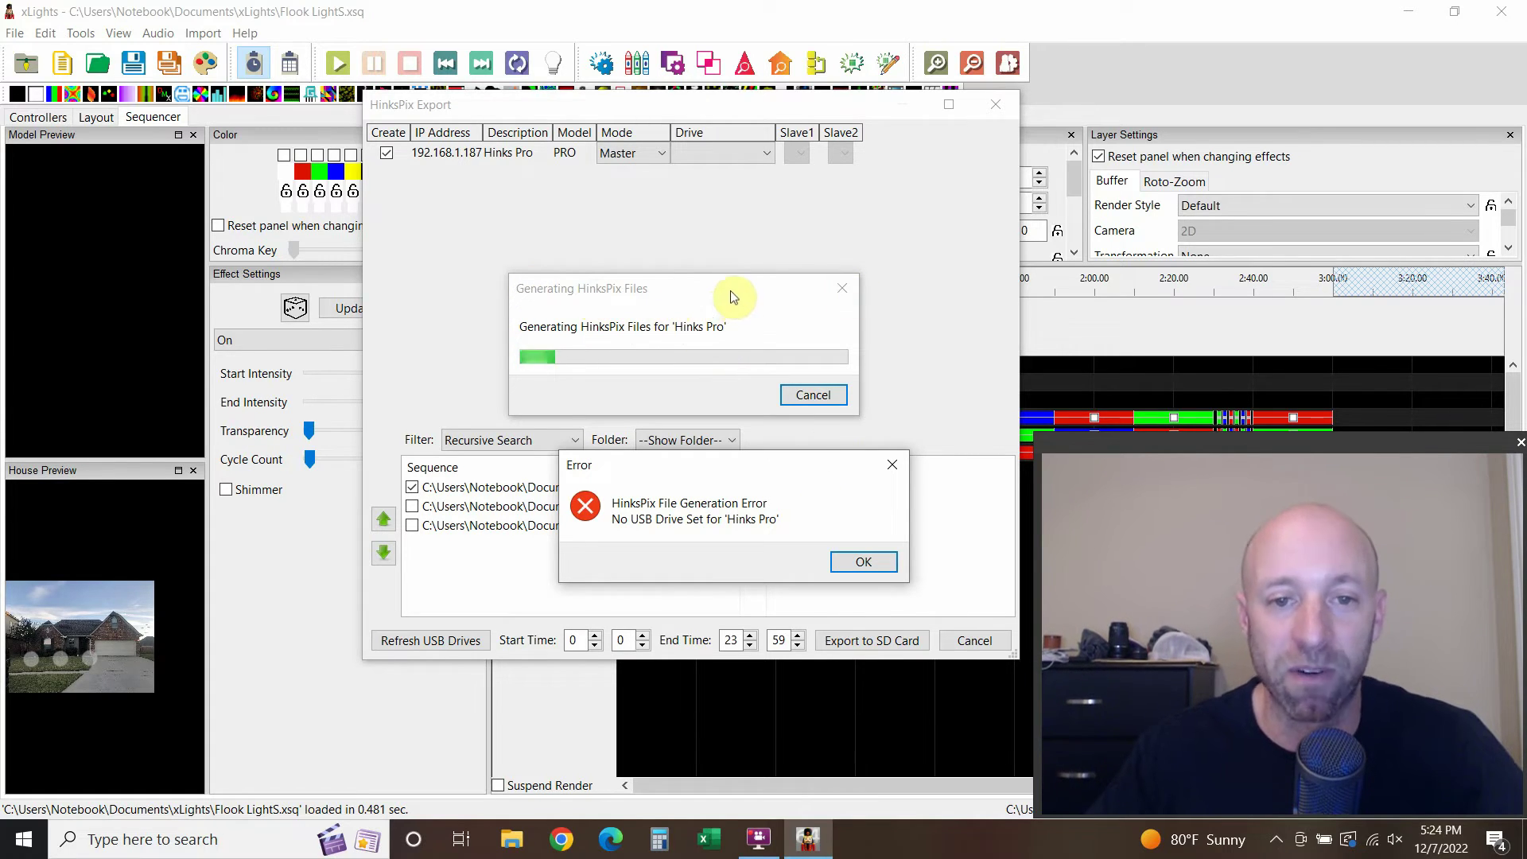
pyautogui.click(881, 559)
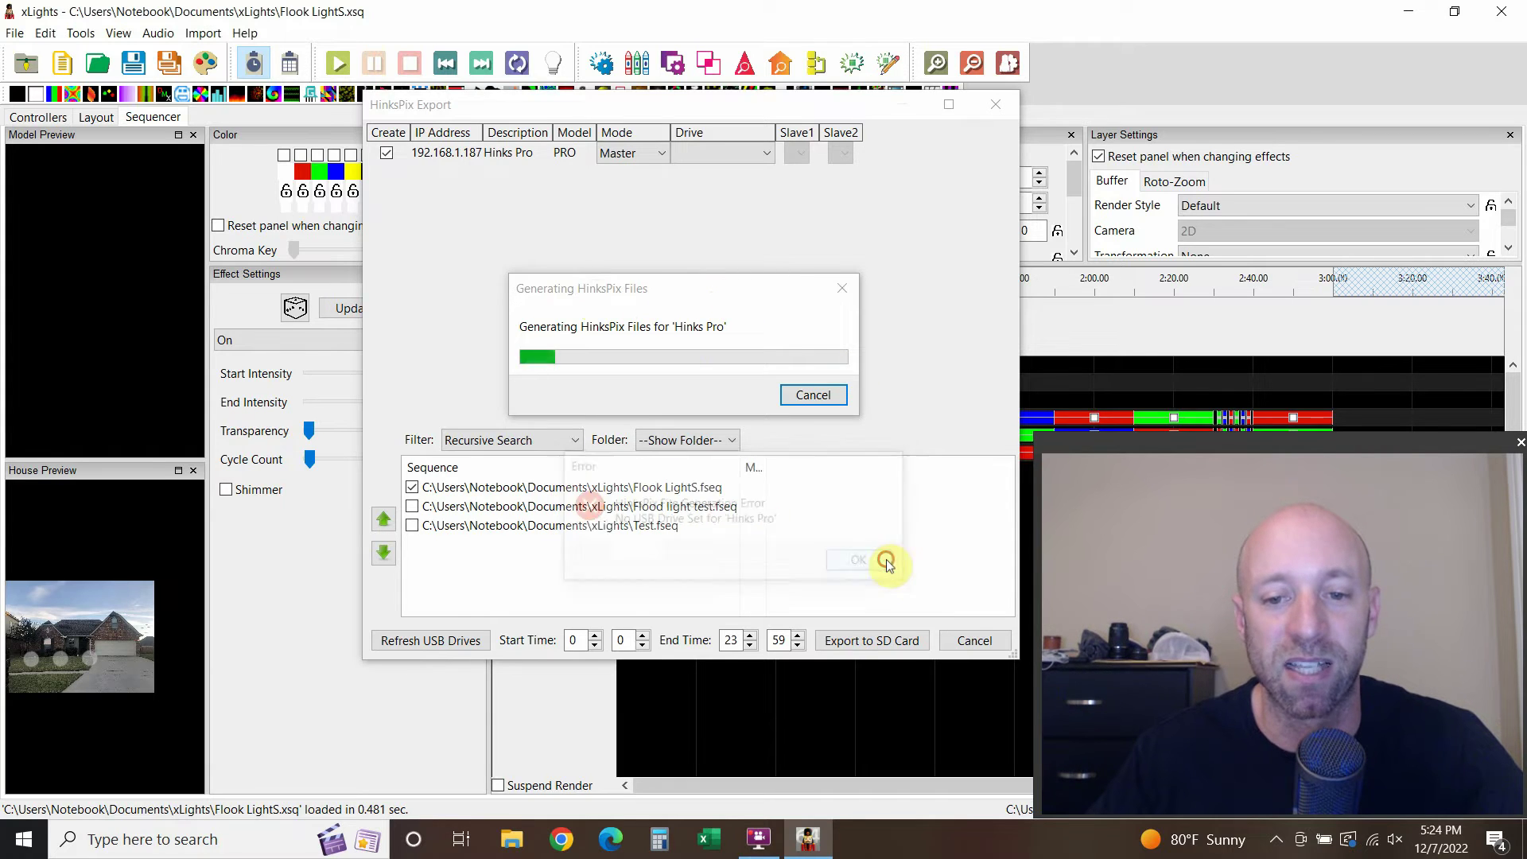
pyautogui.click(992, 105)
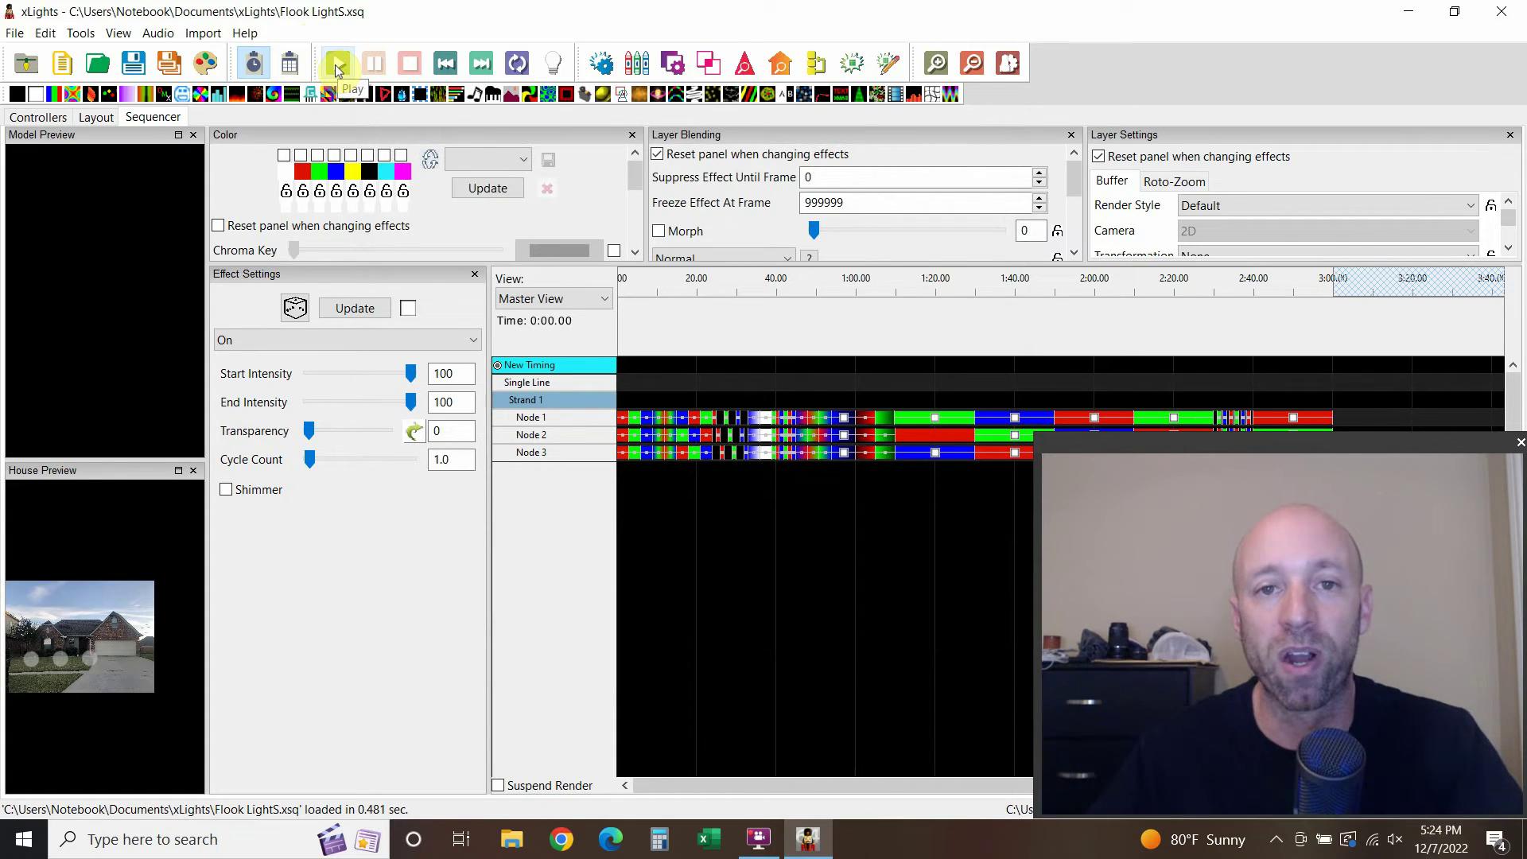
pyautogui.click(439, 462)
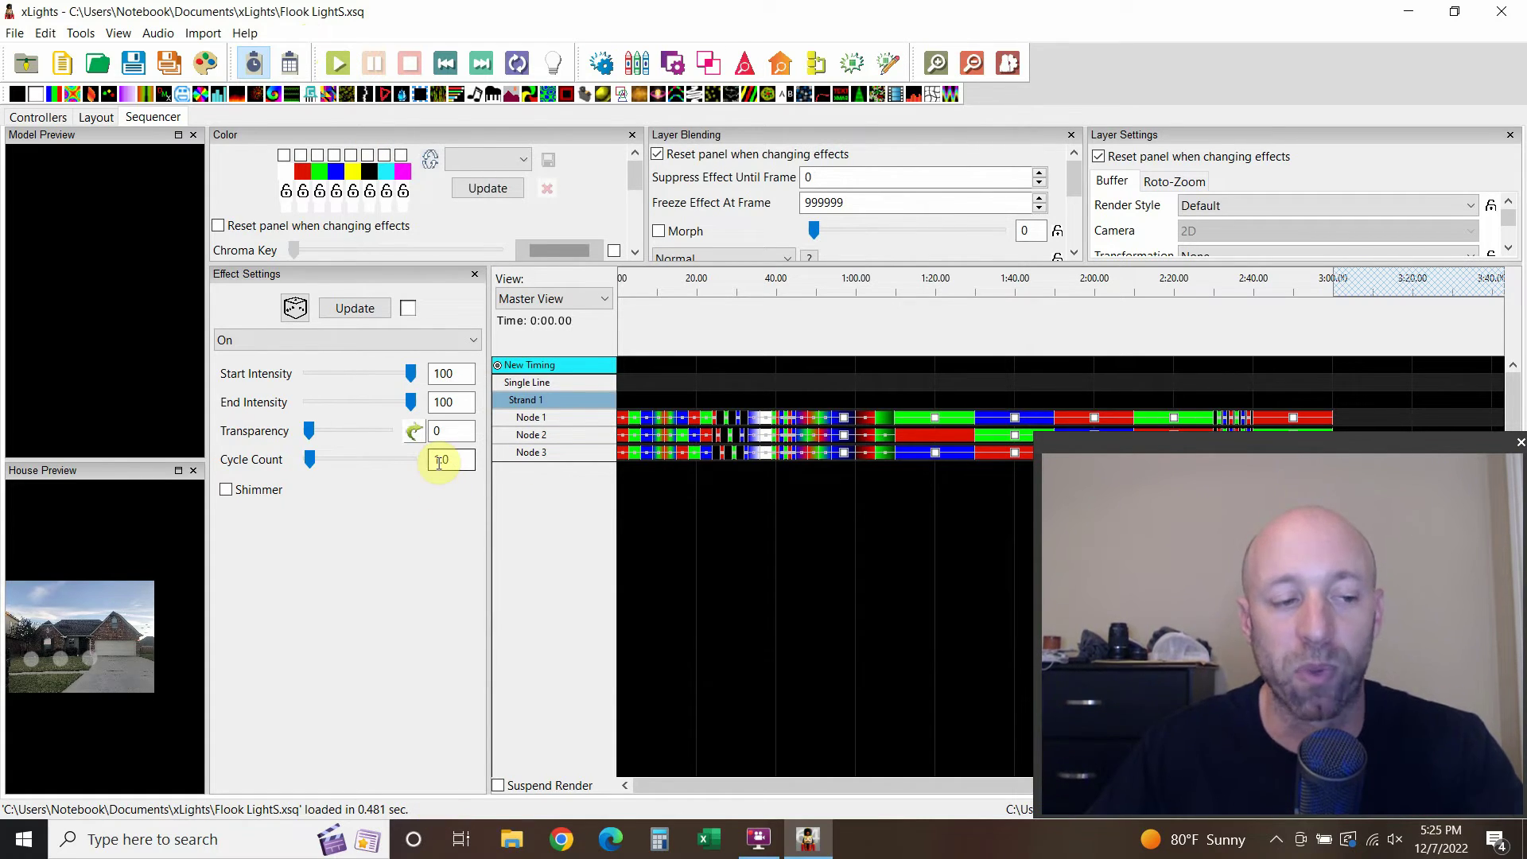